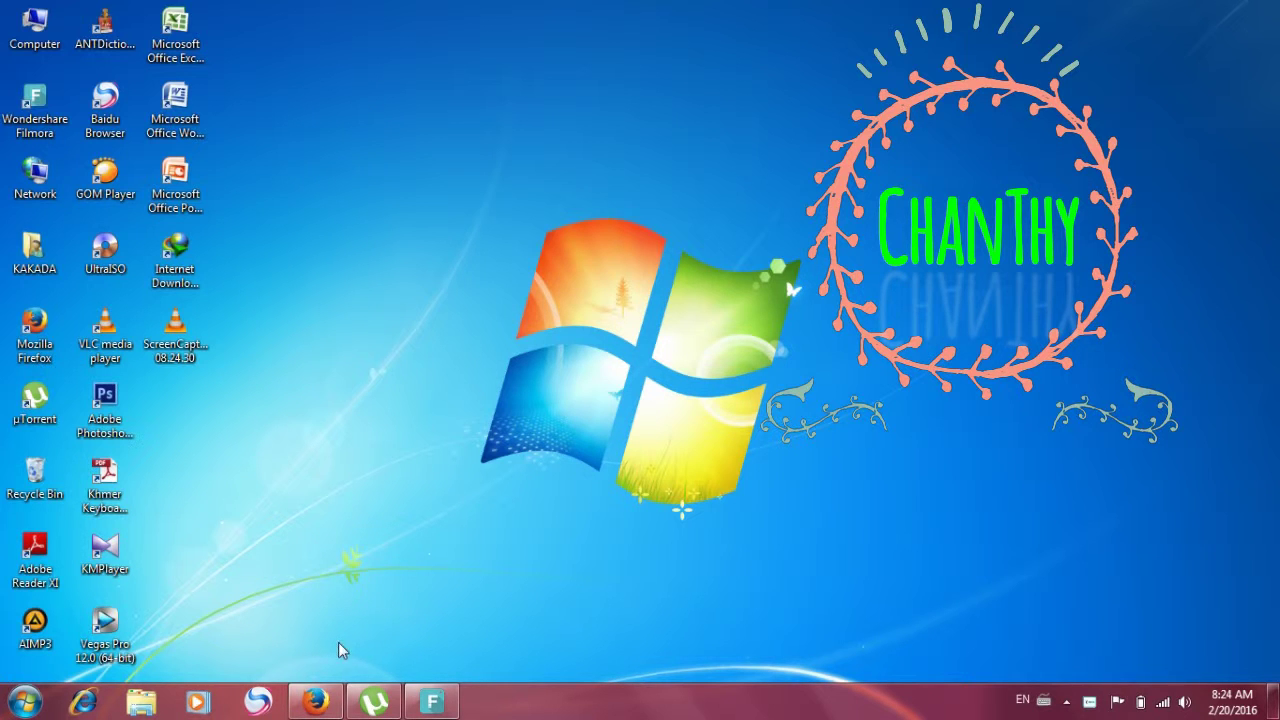
Switch to Firefox and open the suggested kikass.to torrent search page for "kidm 6.25"
click(316, 706)
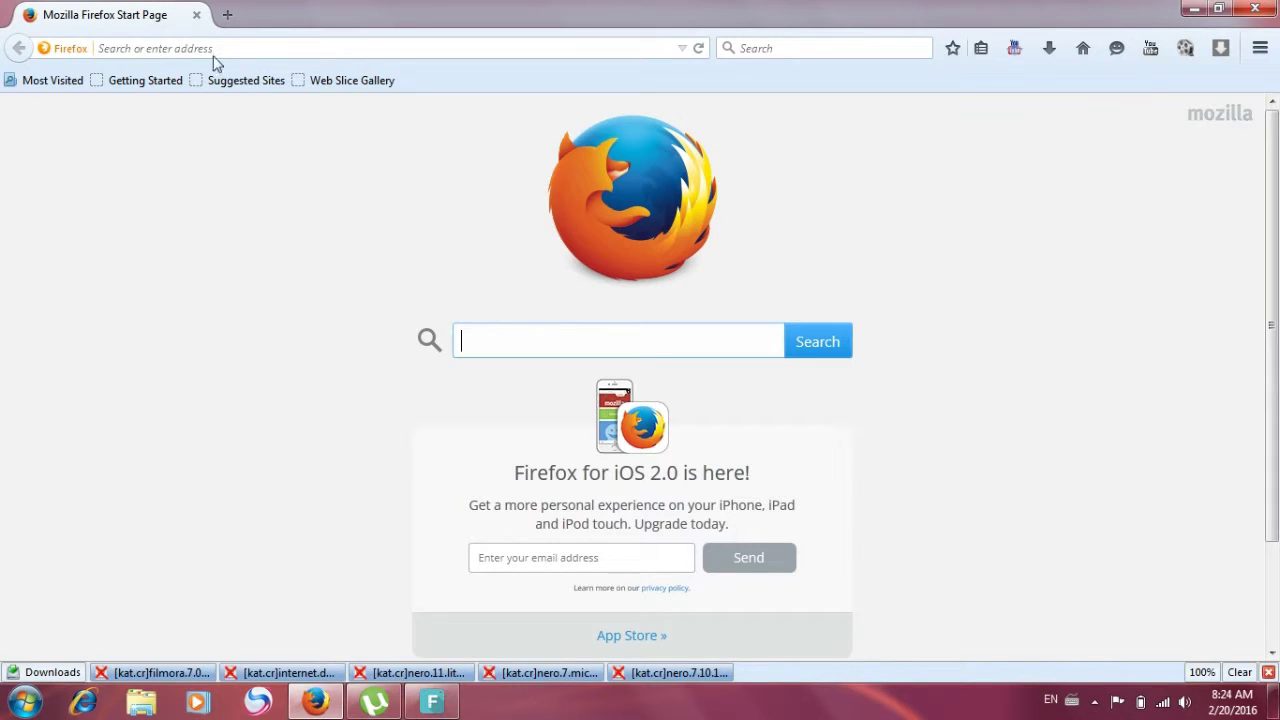
click(219, 47)
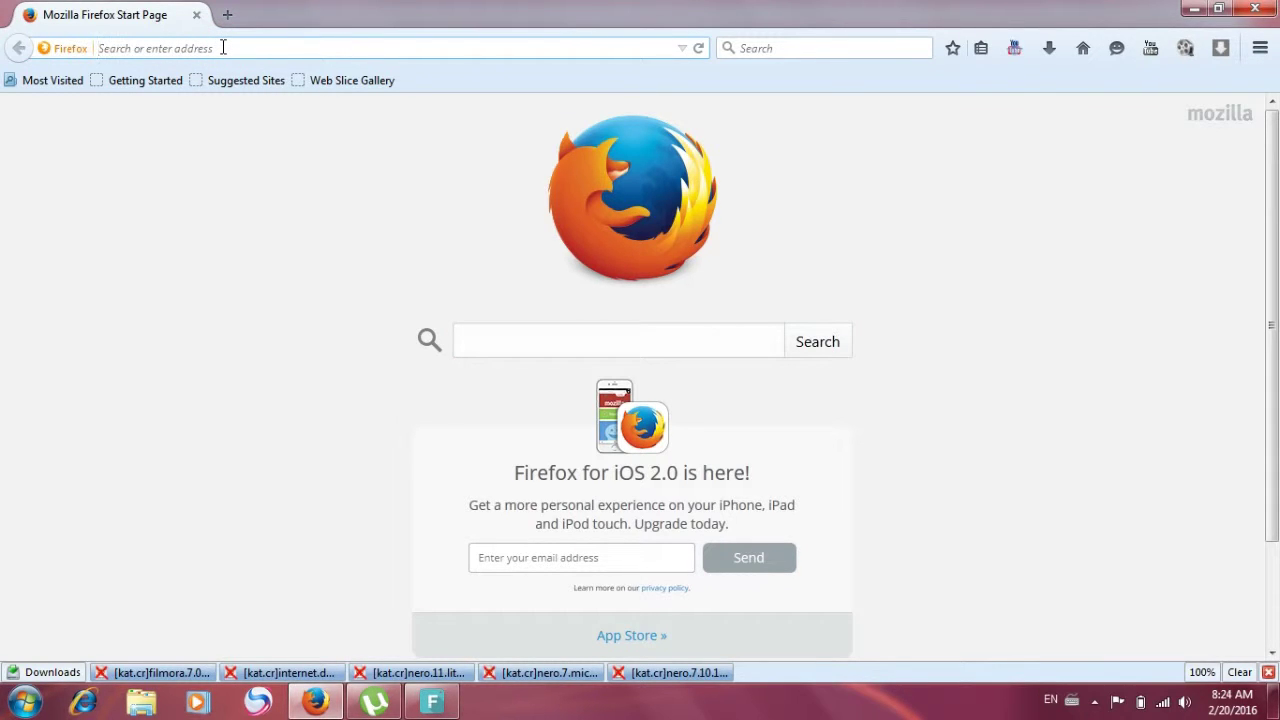
text(kikass.to/)
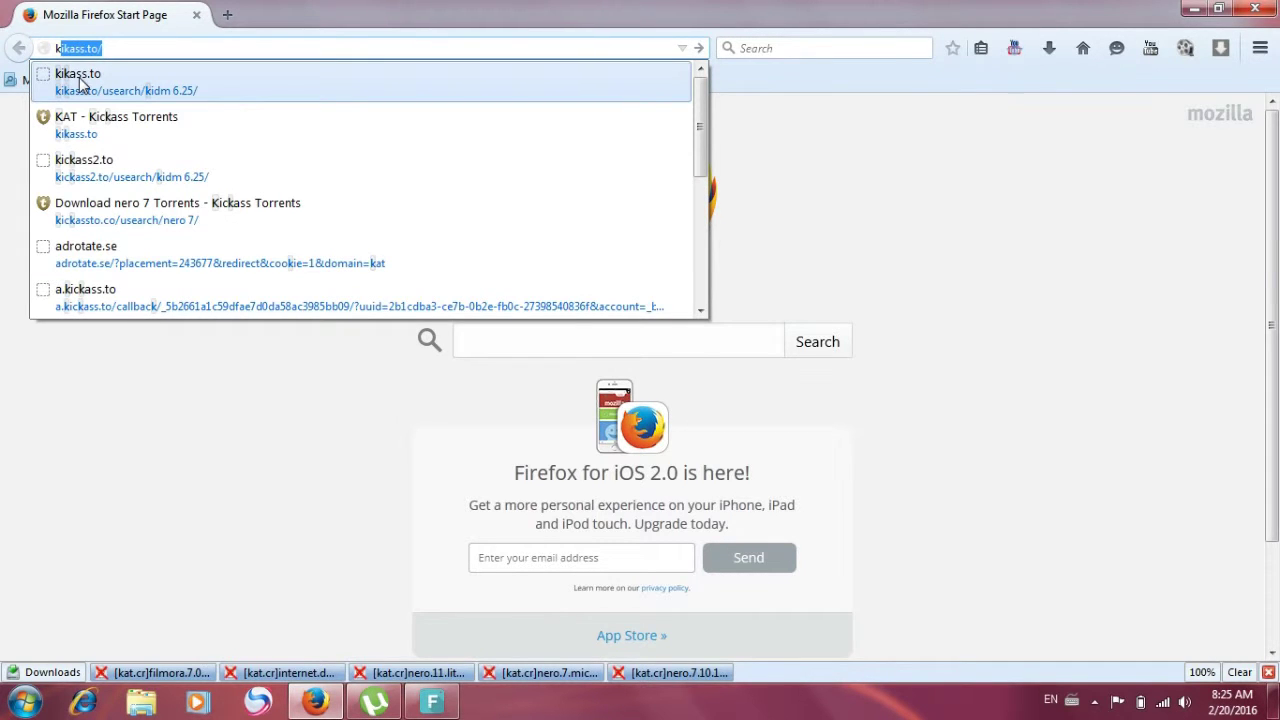
click(80, 85)
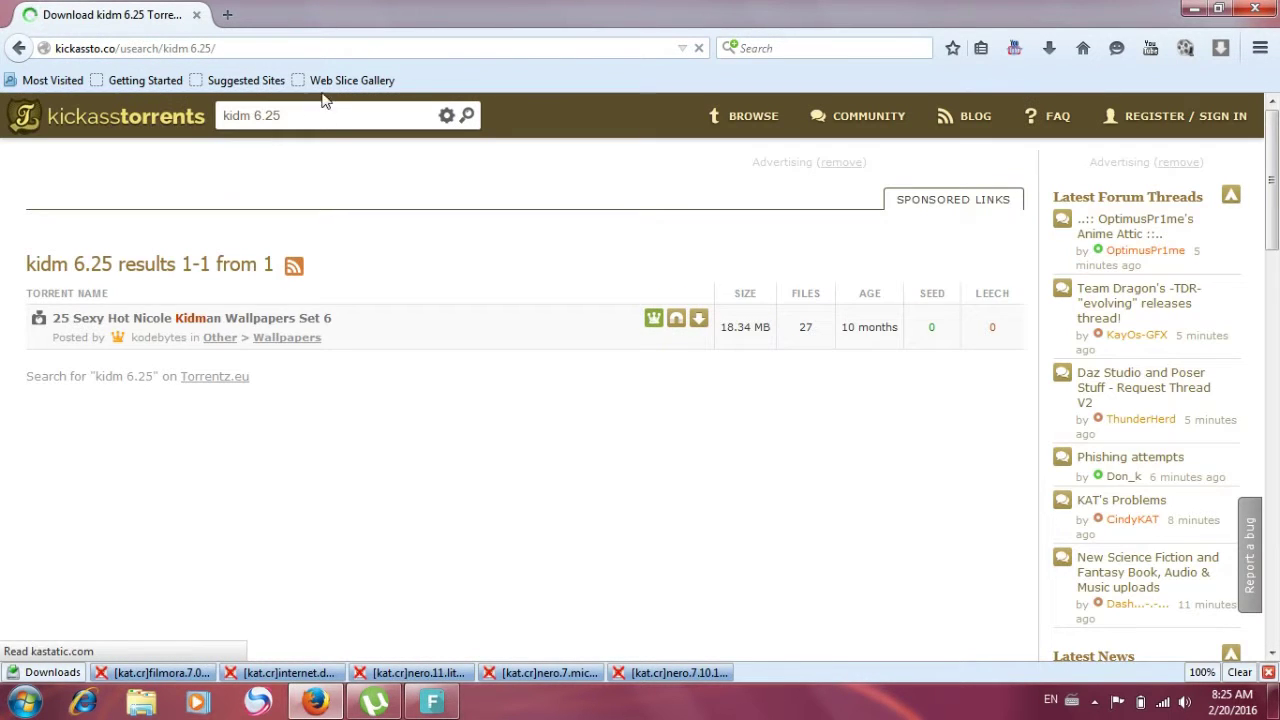
Replace the torrent site's search term with "nero 7" and run the search
drag(292, 116, 221, 116)
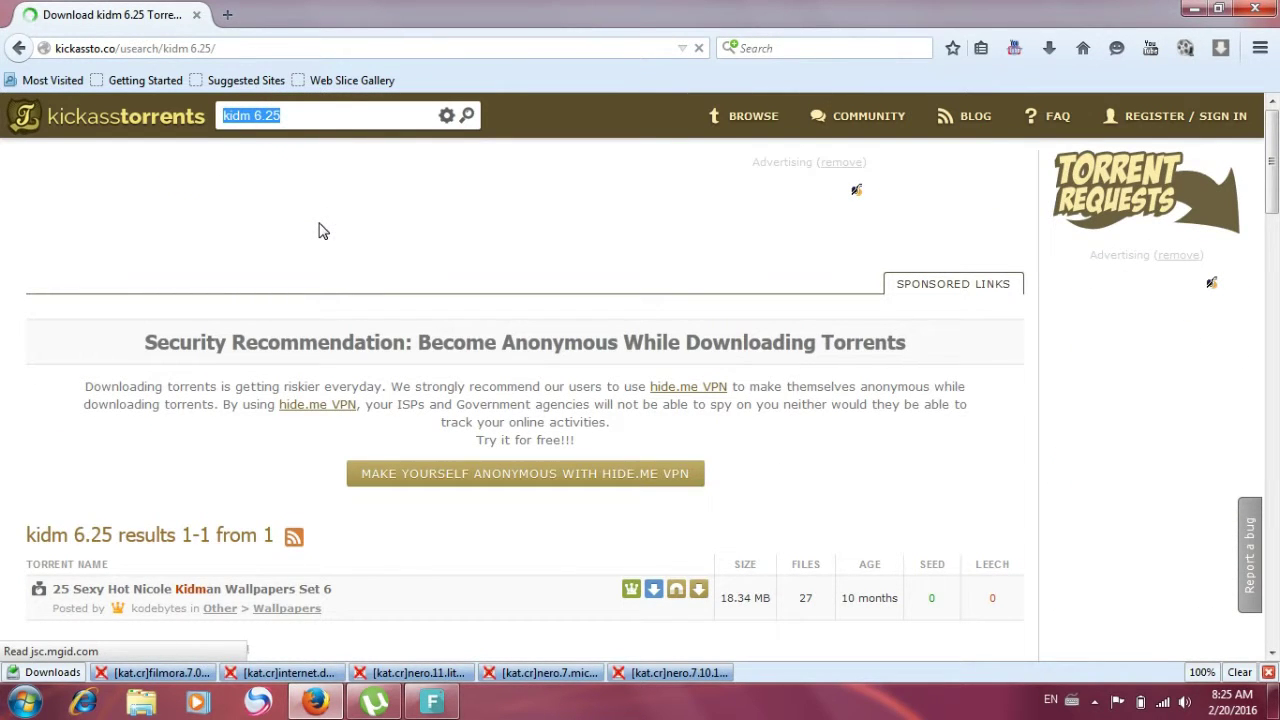
text(nero)
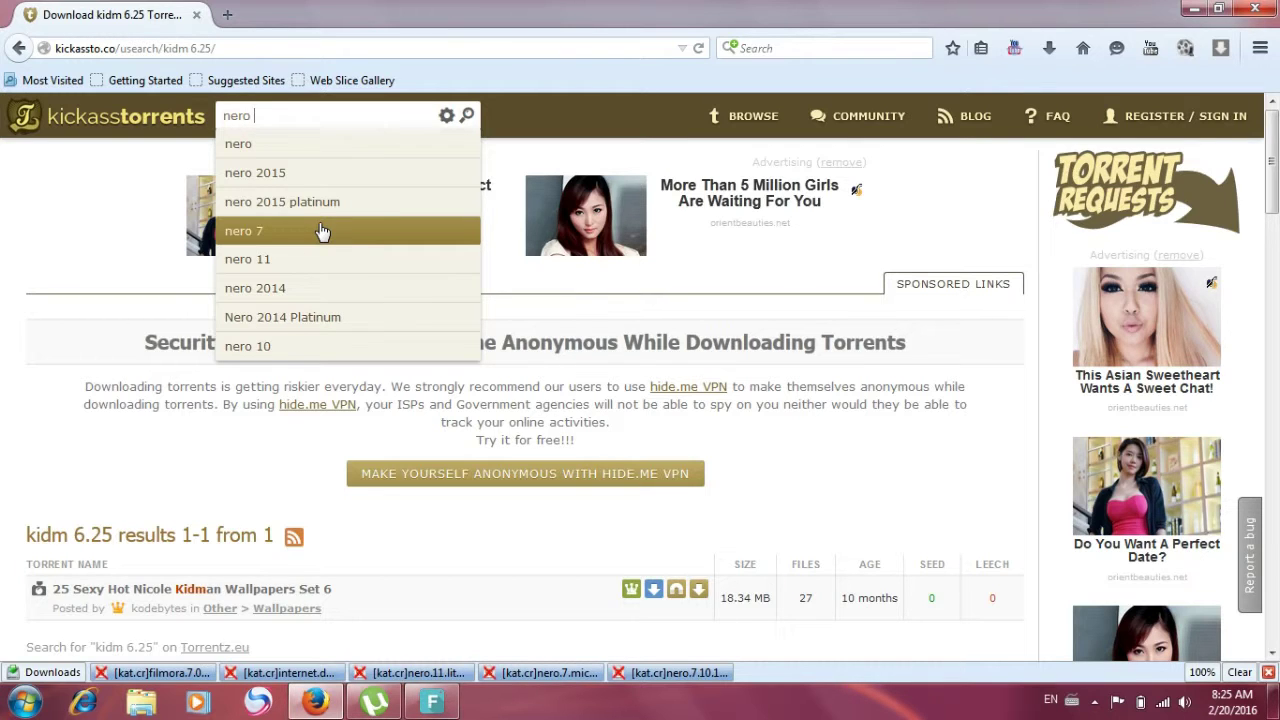
text(7)
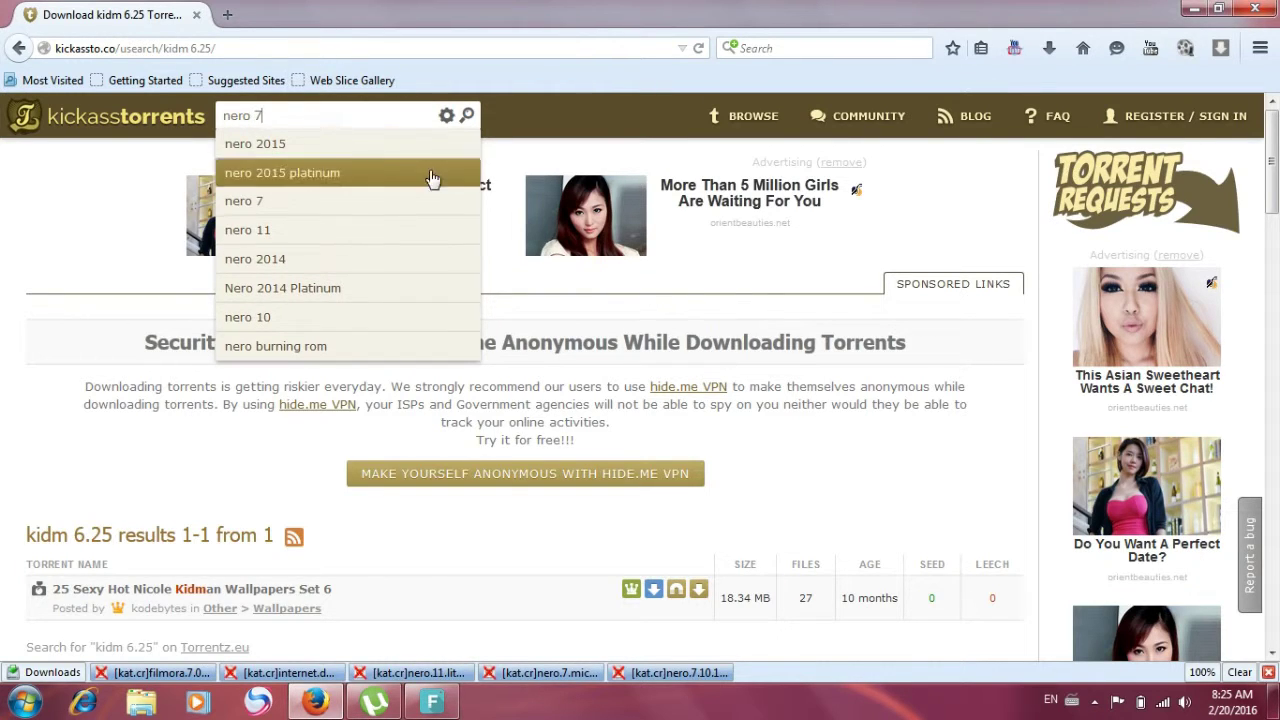
click(250, 203)
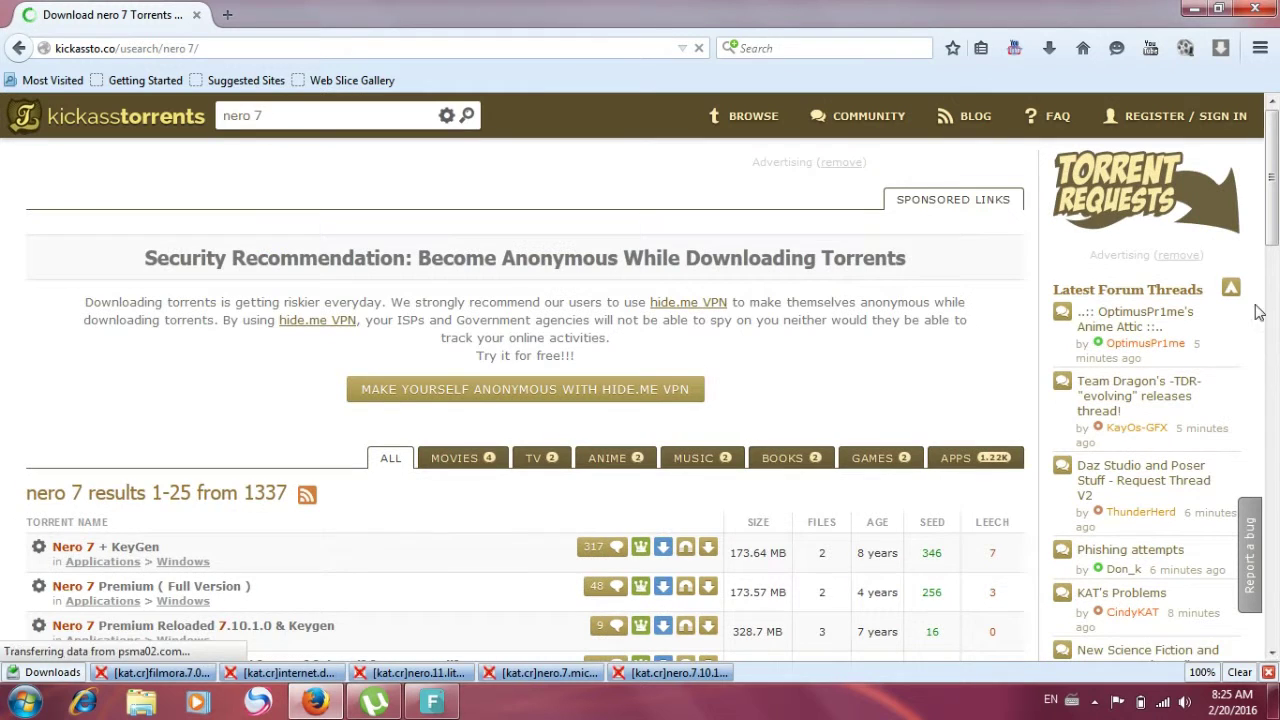
Download the Nero 7.10.1.0 Final torrent with µTorrent, keeping both files and the default Downloads save location
drag(1273, 195, 1273, 325)
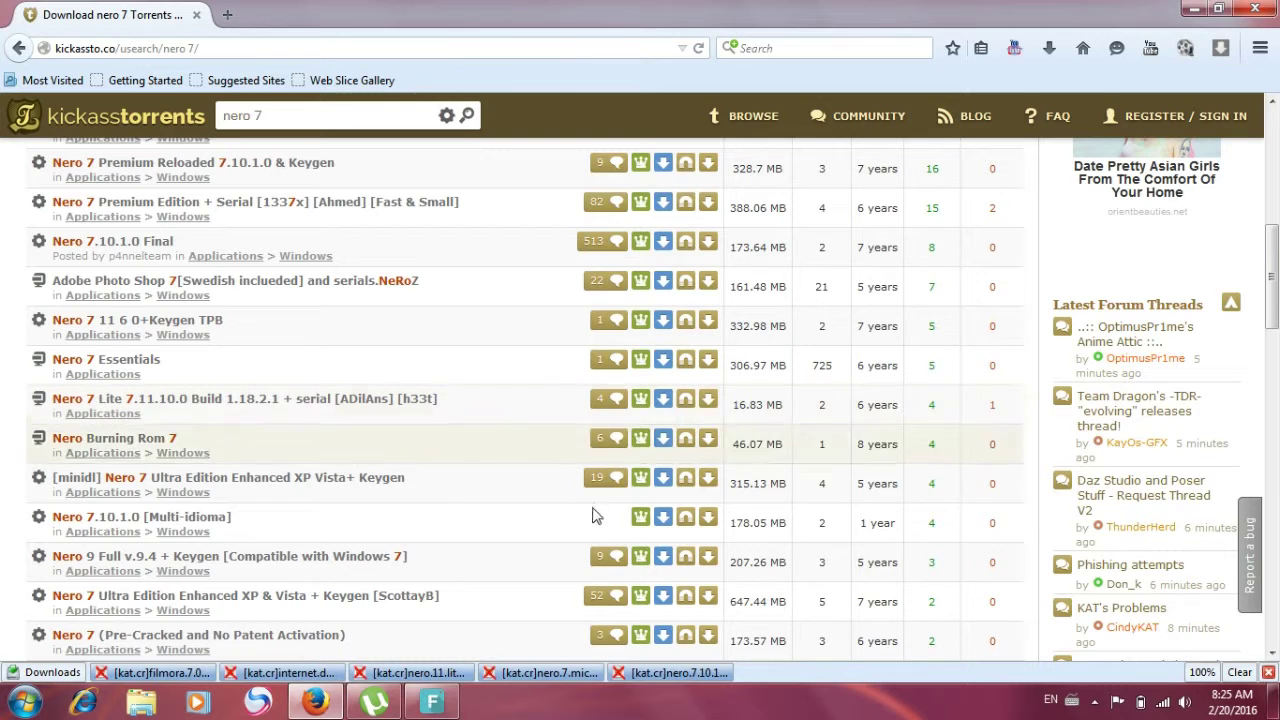
mouse_move(614, 258)
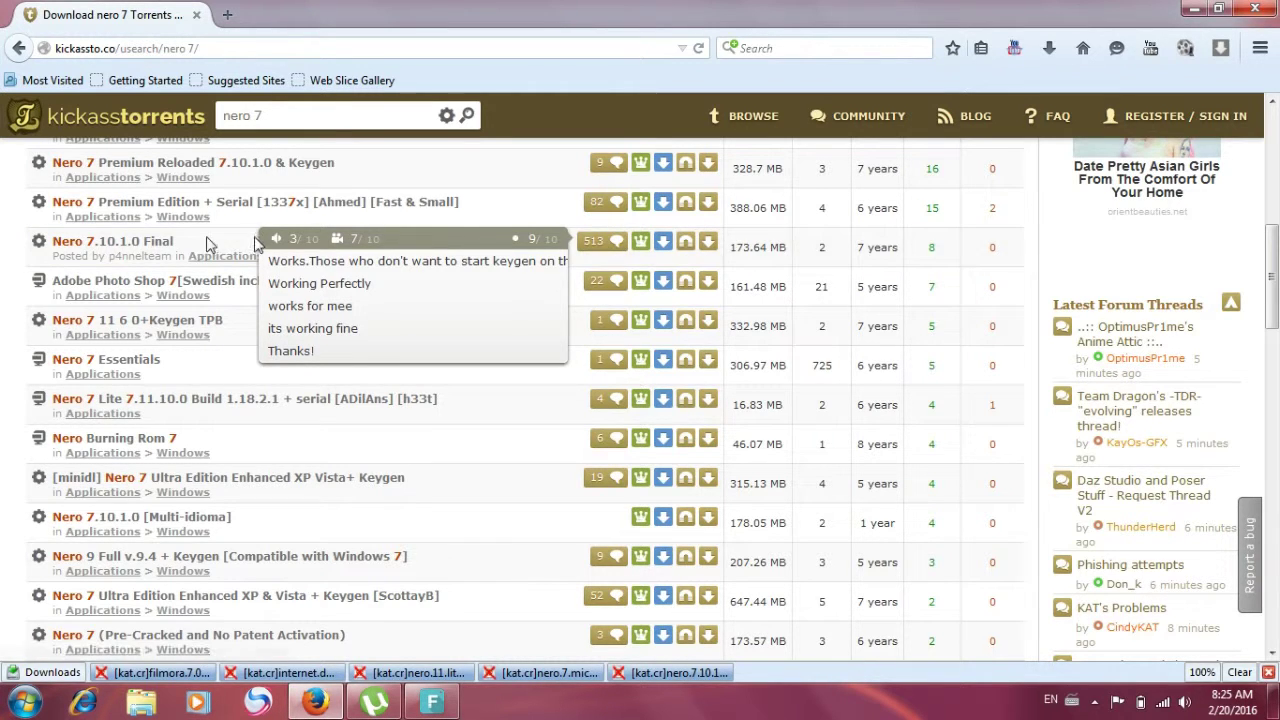
click(708, 247)
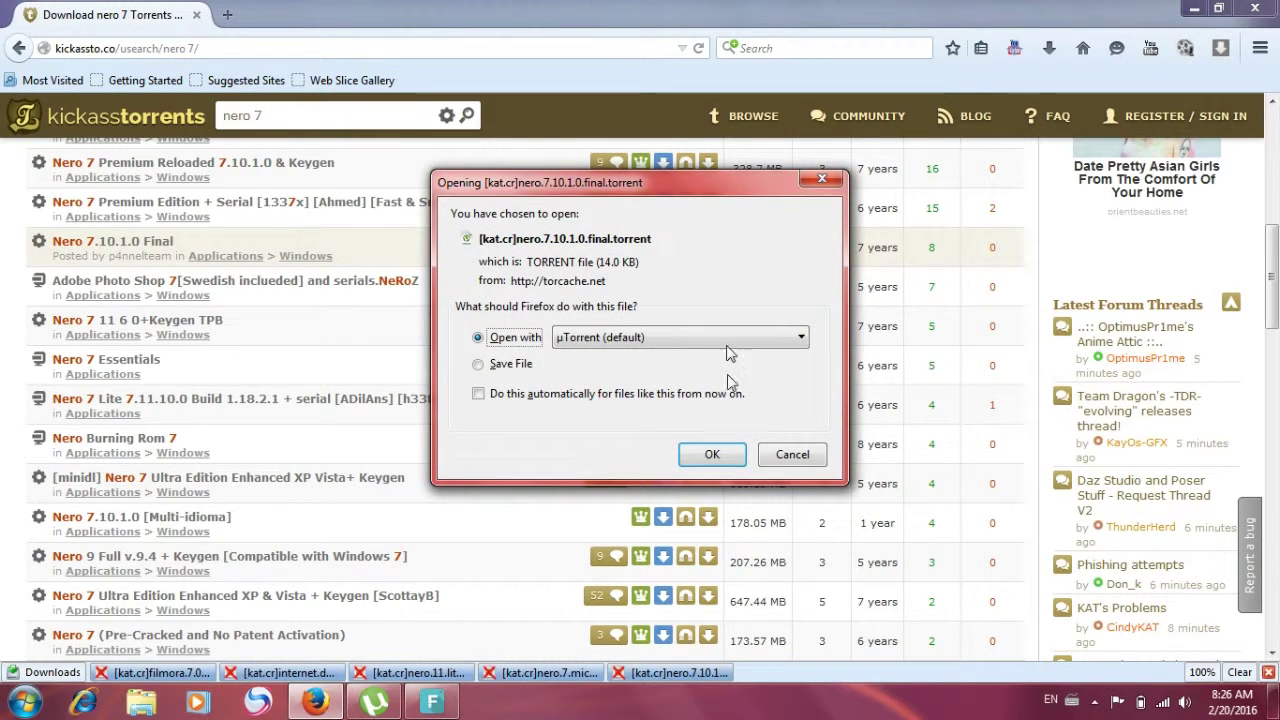
click(713, 453)
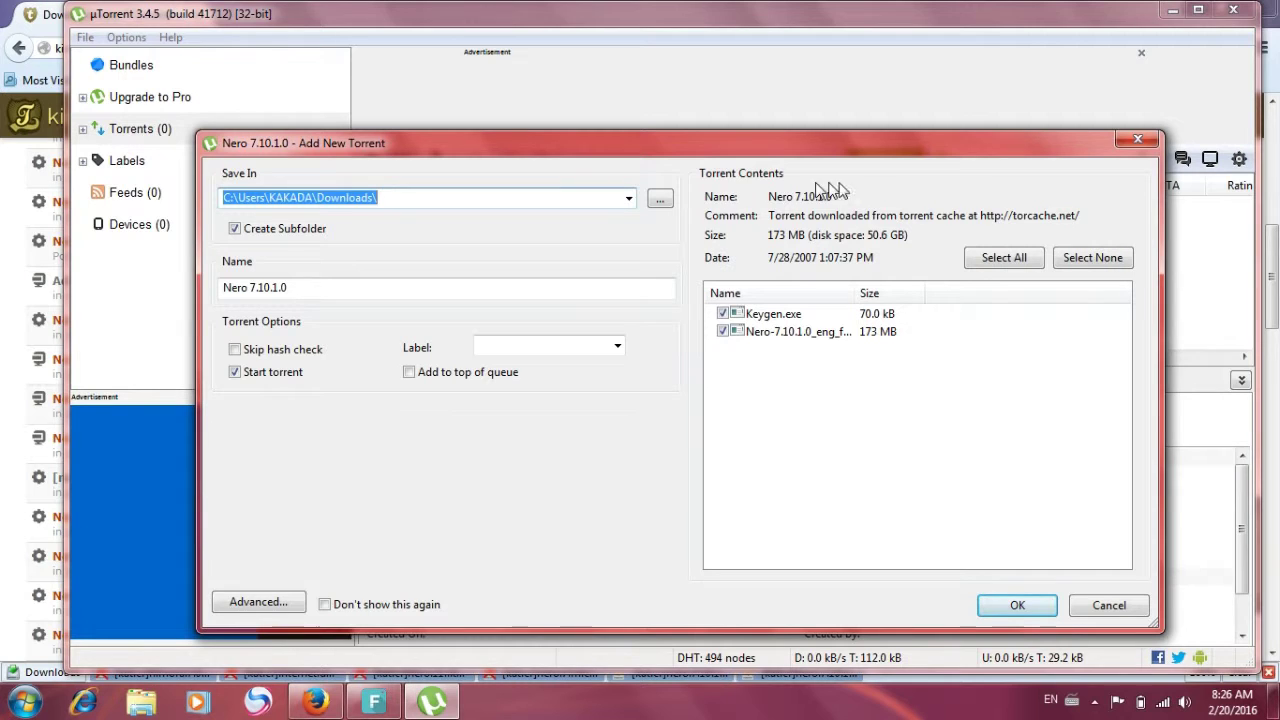
click(1017, 605)
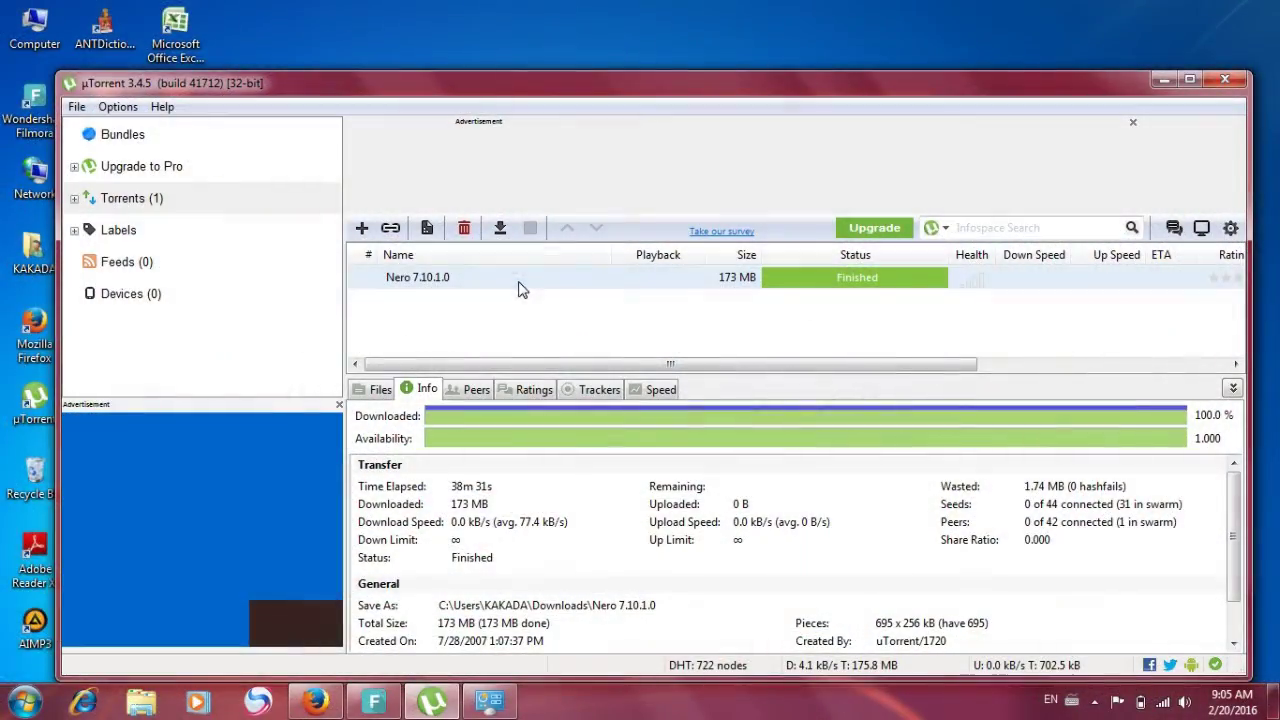
Open the finished Nero 7.10.1.0 download's folder and copy both Keygen and Nero-7.10.1.0_eng_full
double_click(505, 281)
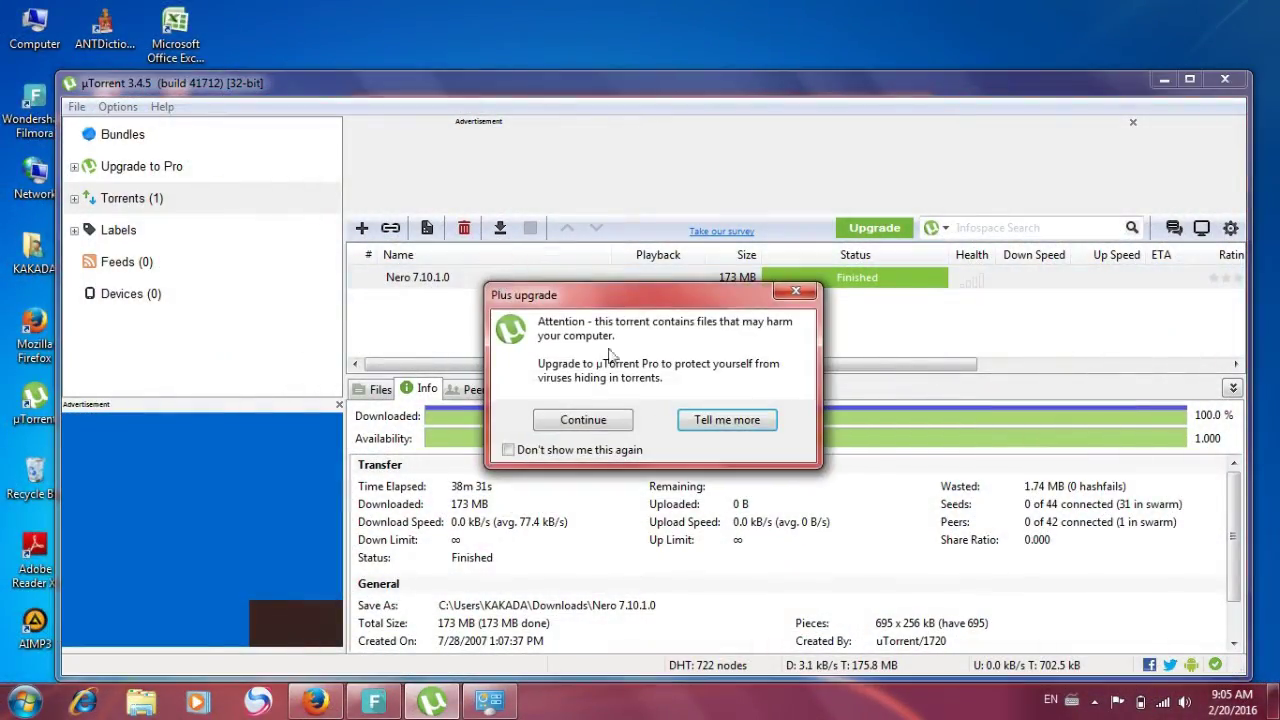
click(590, 420)
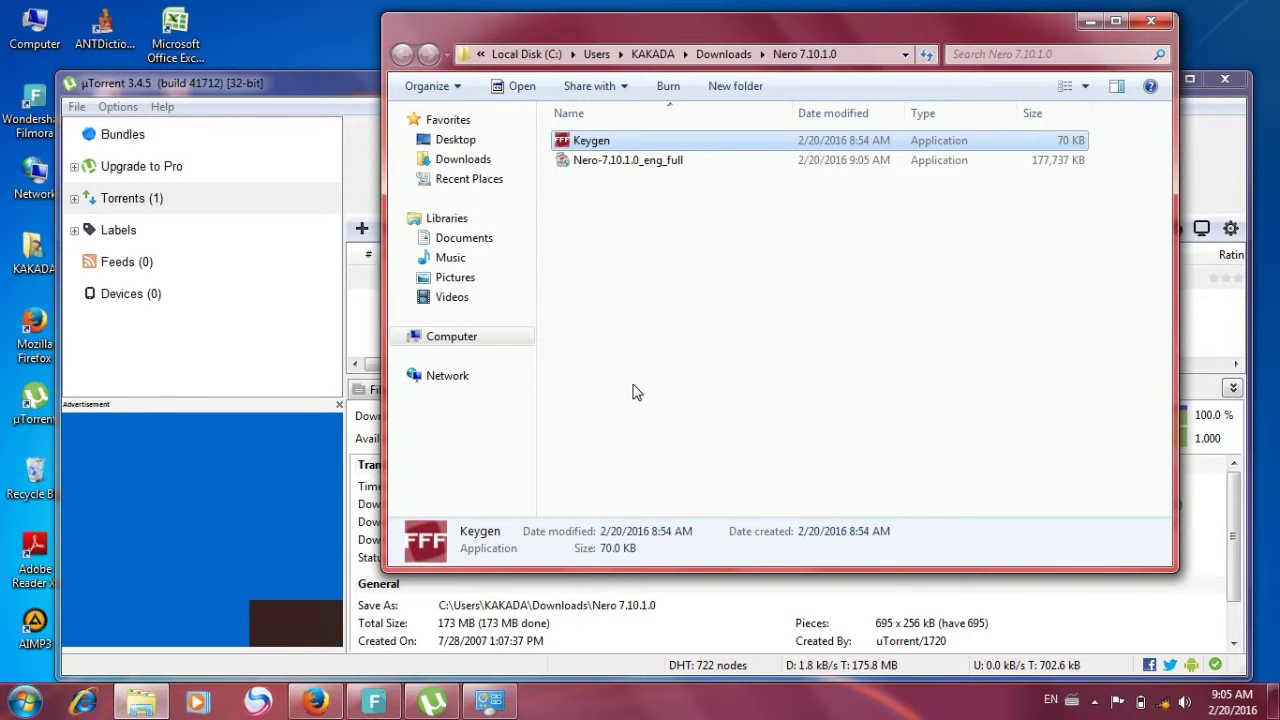
click(625, 162)
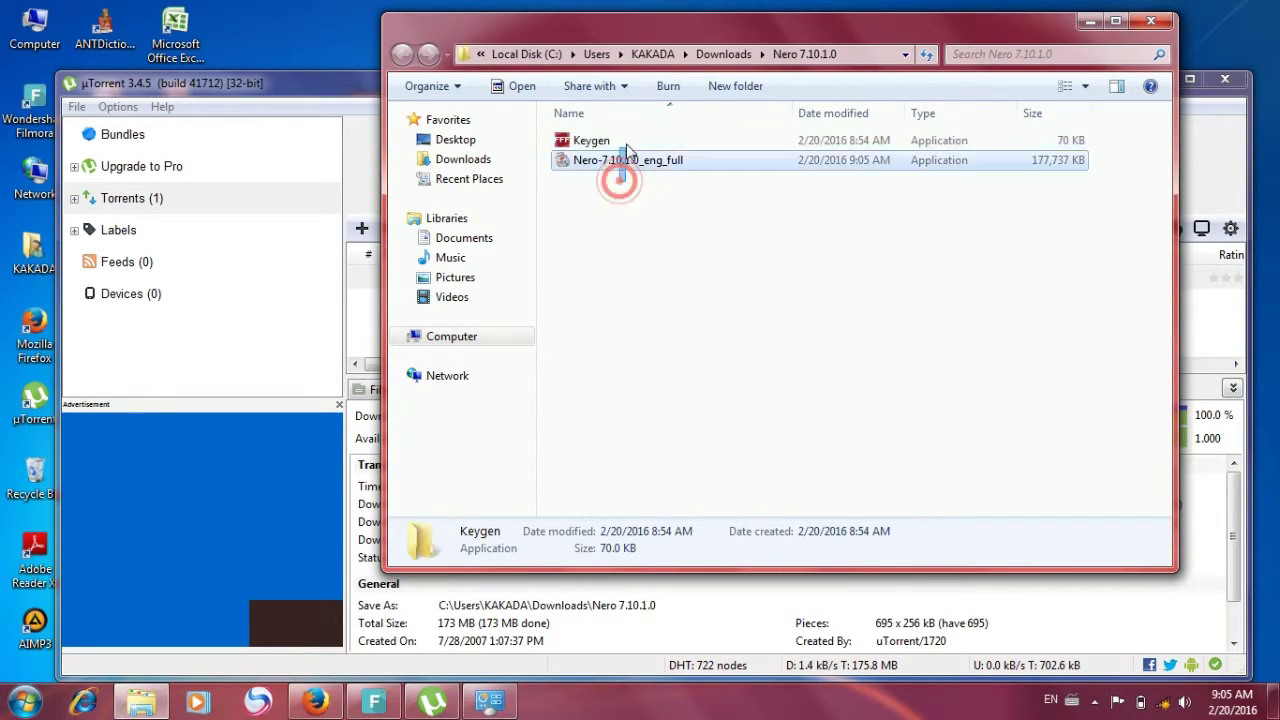
ctrl+click(623, 140)
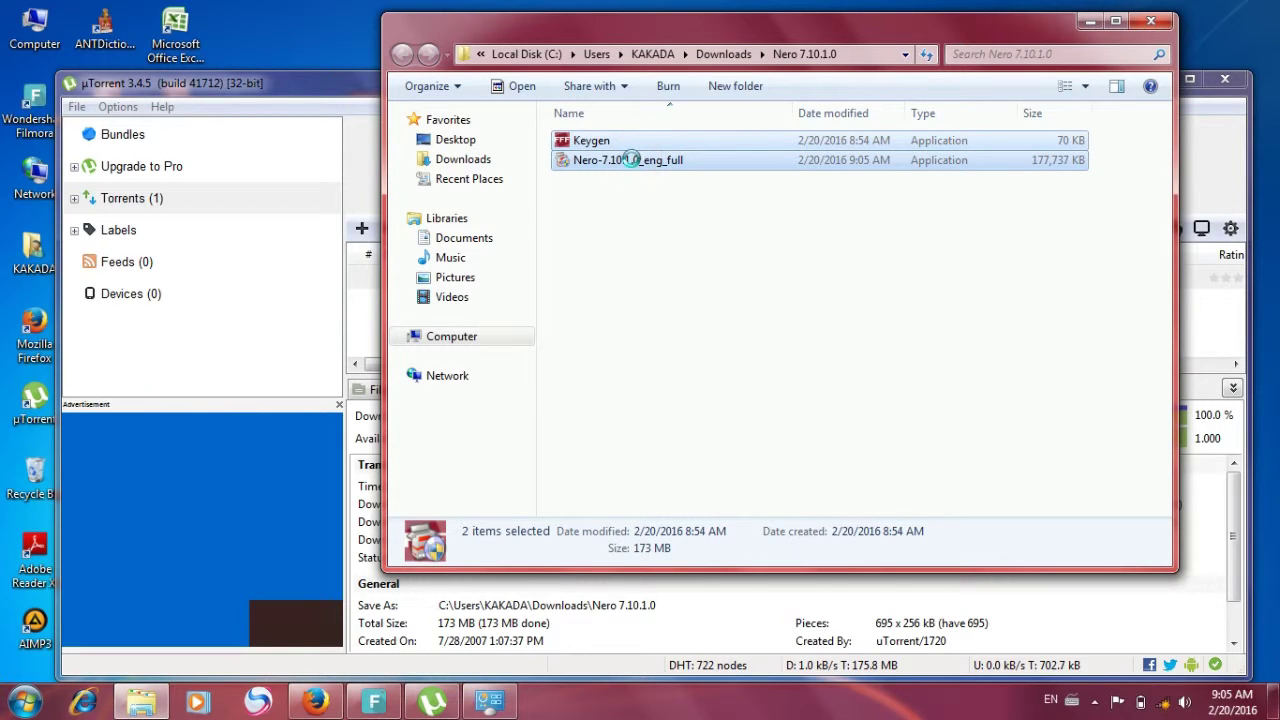
right_click(631, 162)
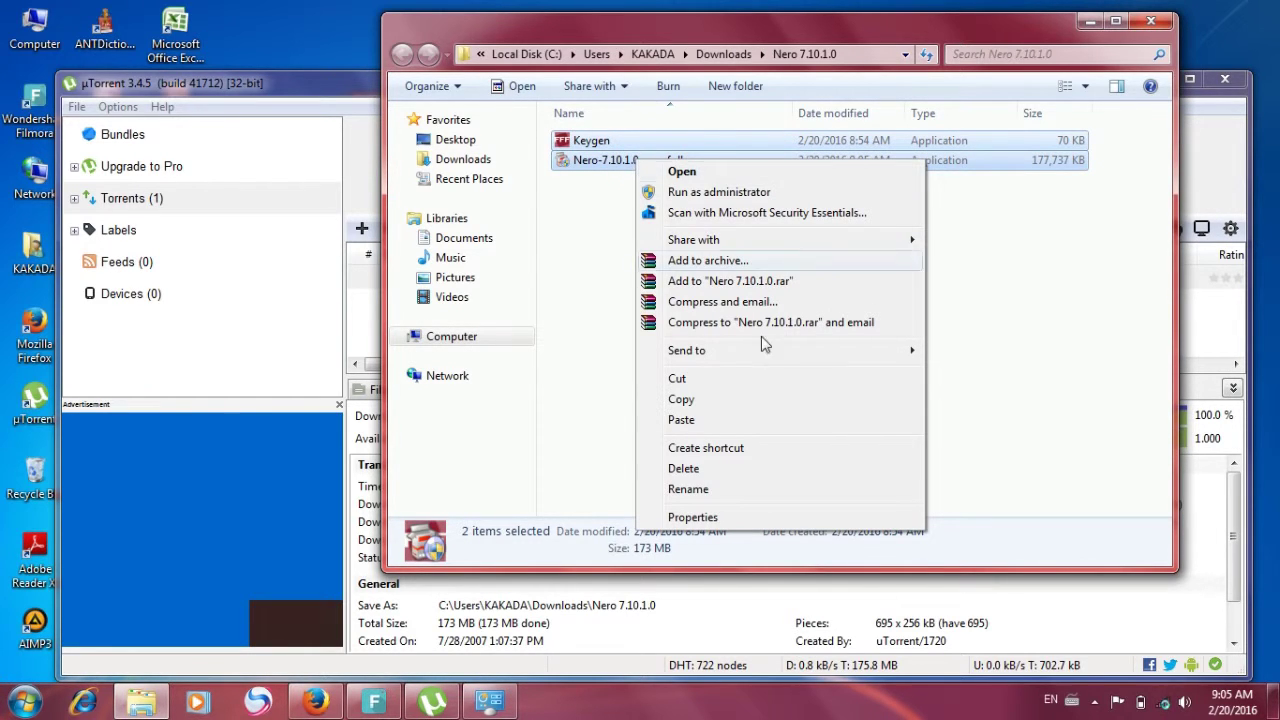
click(681, 399)
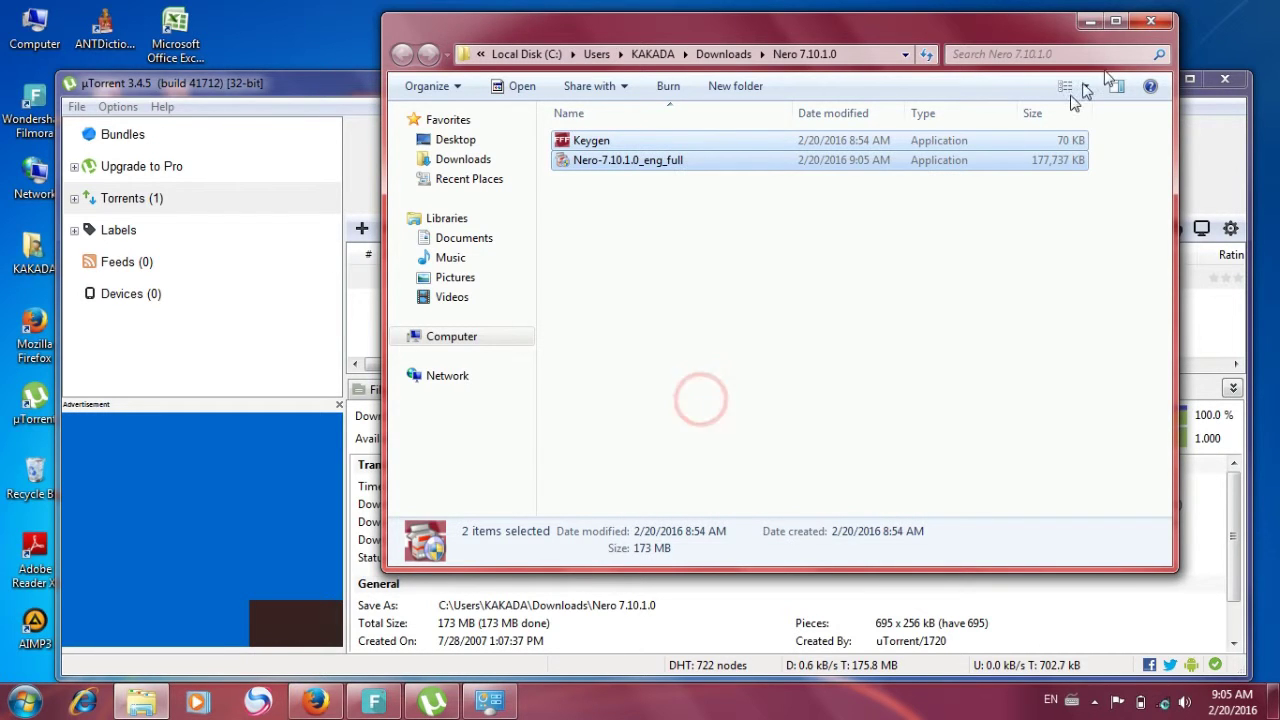
Minimize the download folder window and paste the copied files into the Nero 7.10.1.0 folder on the desktop
click(1092, 22)
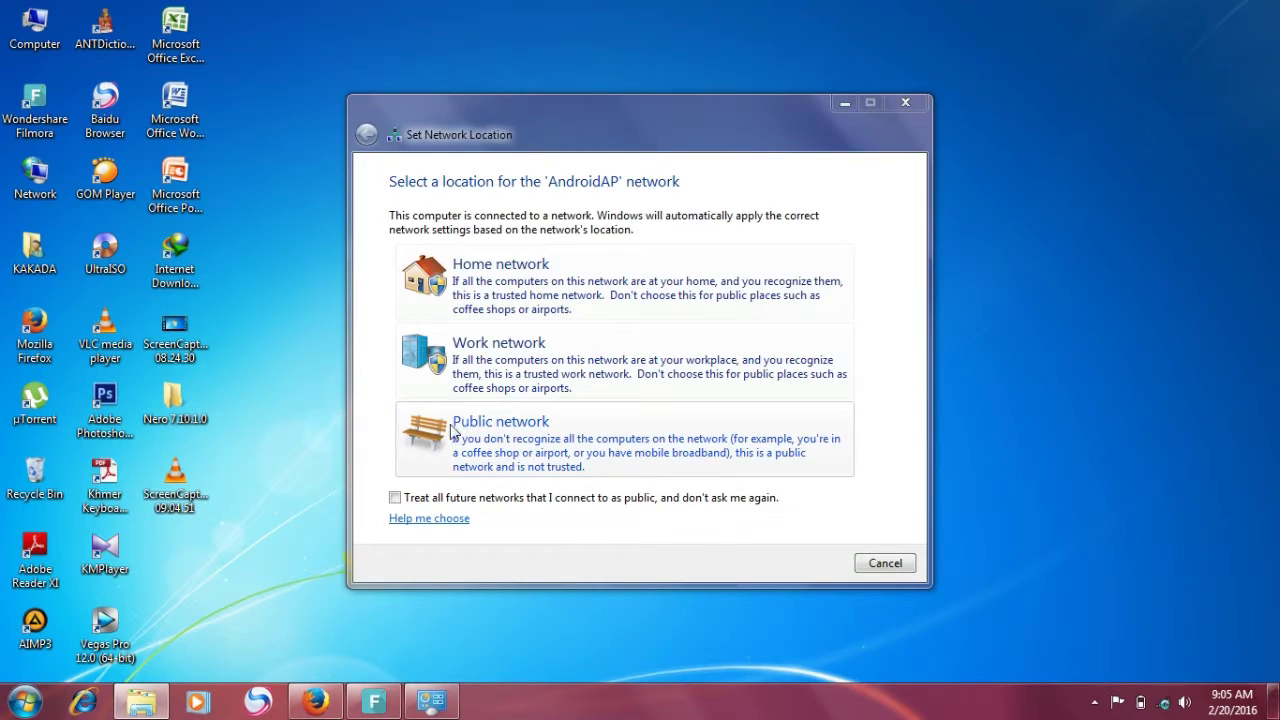
click(172, 400)
right_click(176, 400)
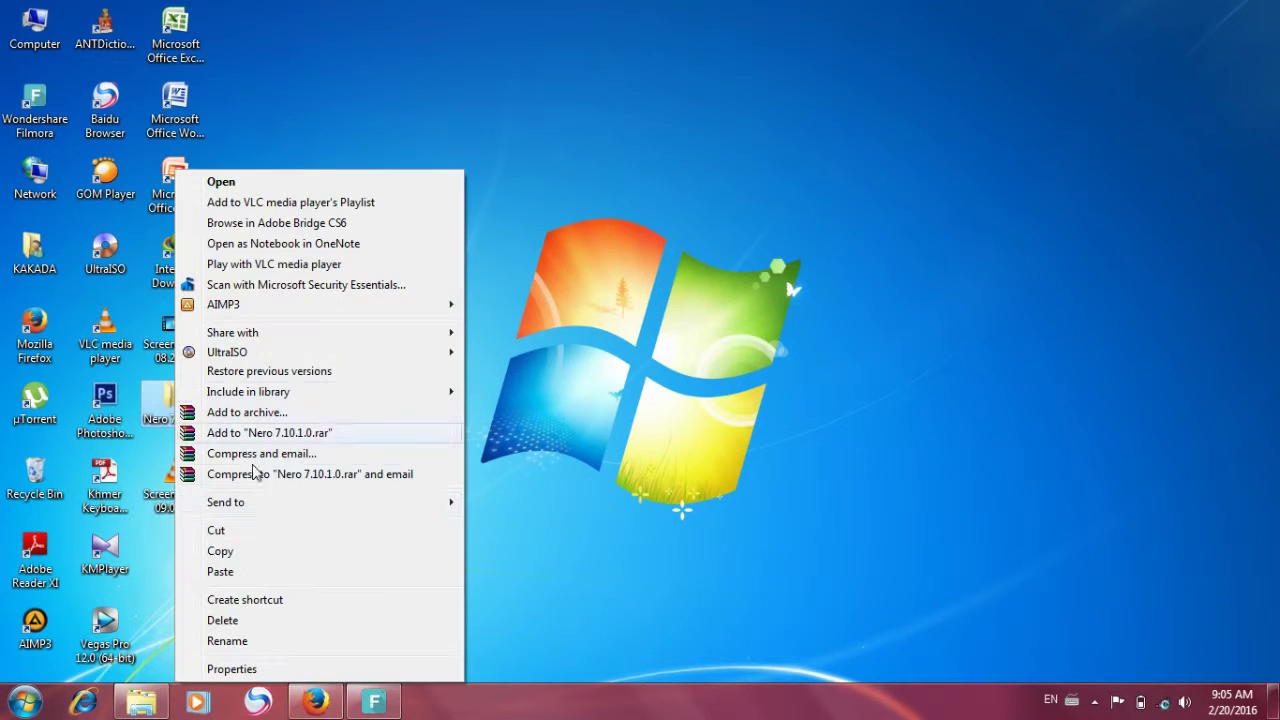
click(250, 574)
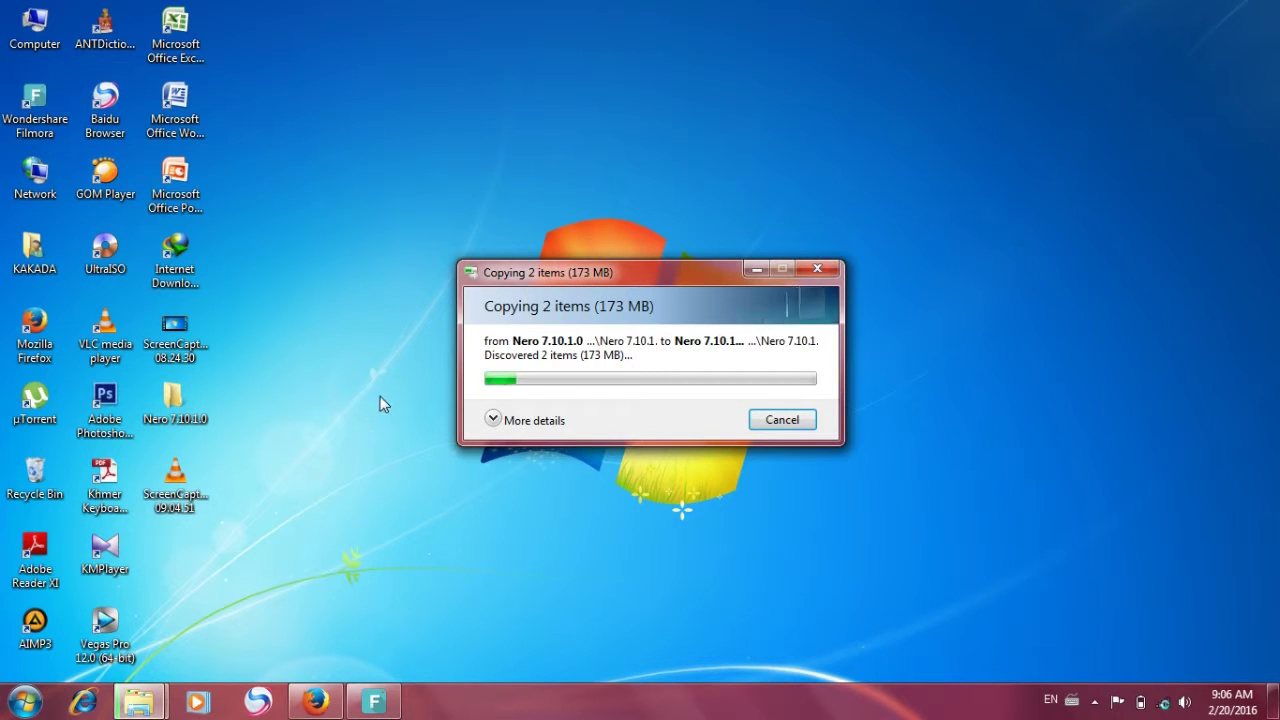
right_click(1008, 148)
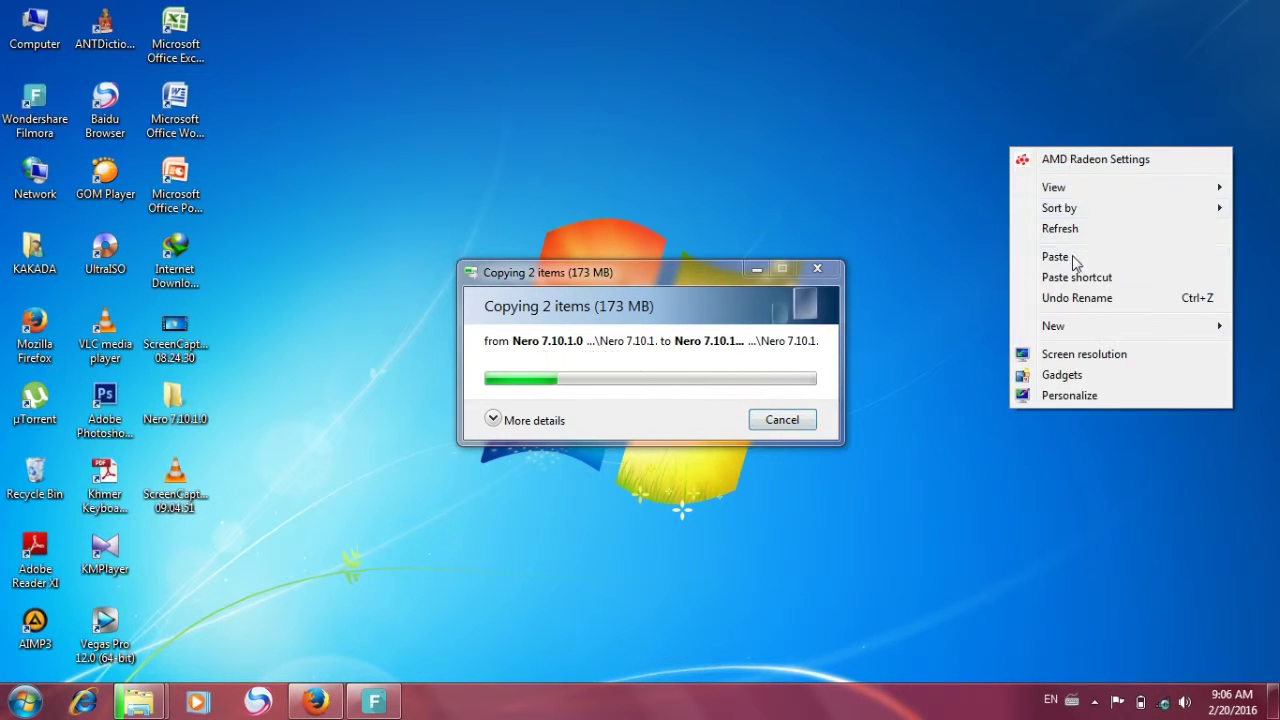
click(1060, 226)
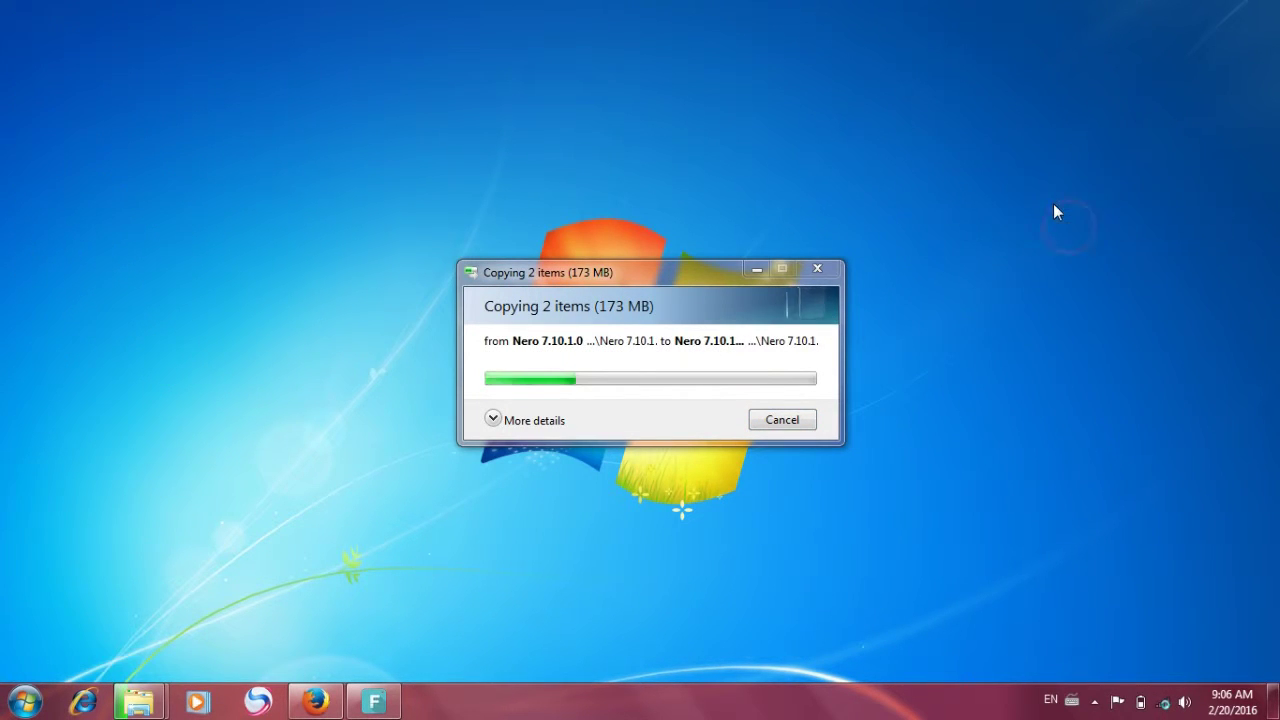
click(891, 96)
click(975, 174)
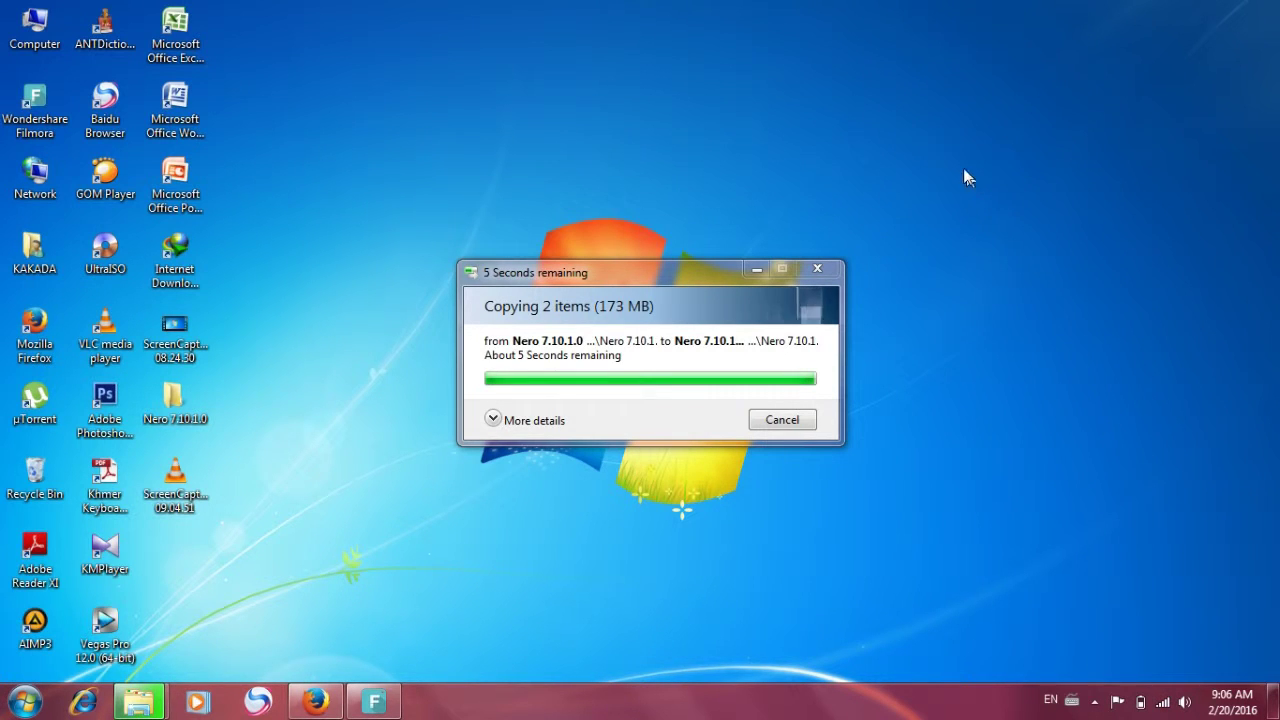
right_click(879, 120)
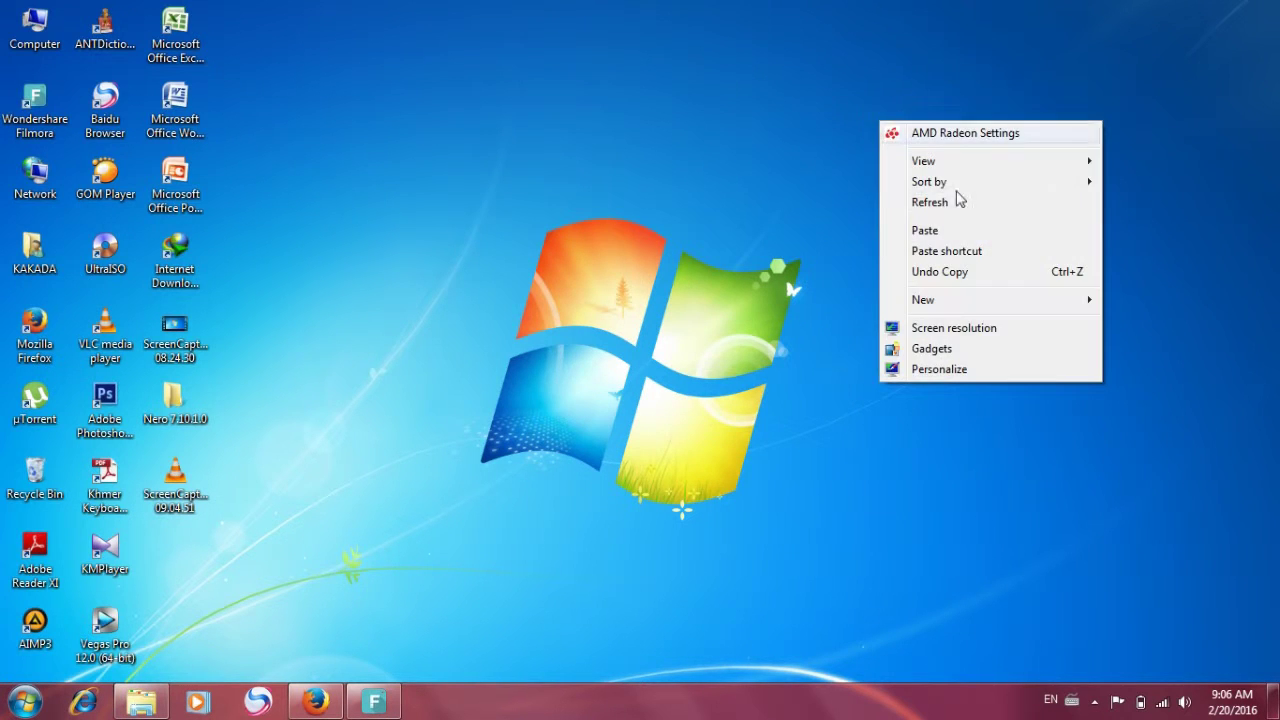
click(944, 200)
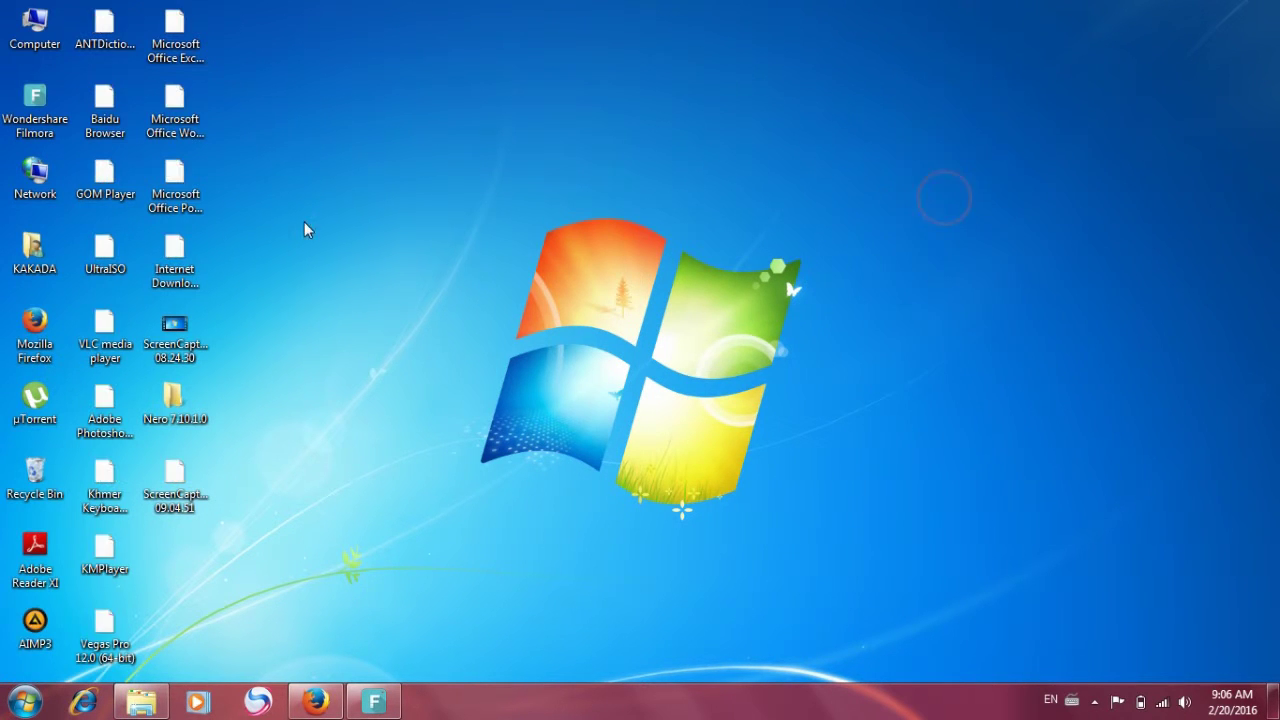
Open the desktop's Nero 7.10.1.0 folder and run Nero-7.10.1.0_eng_full as administrator
click(185, 400)
double_click(185, 400)
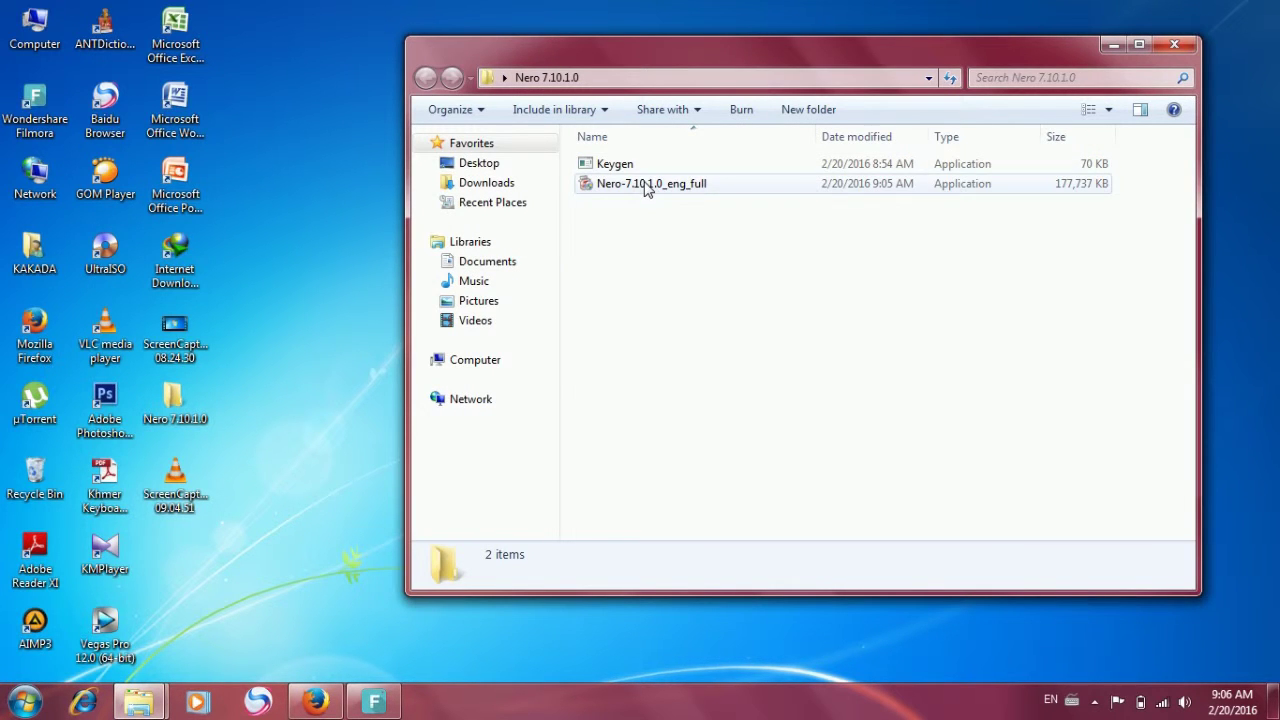
click(600, 164)
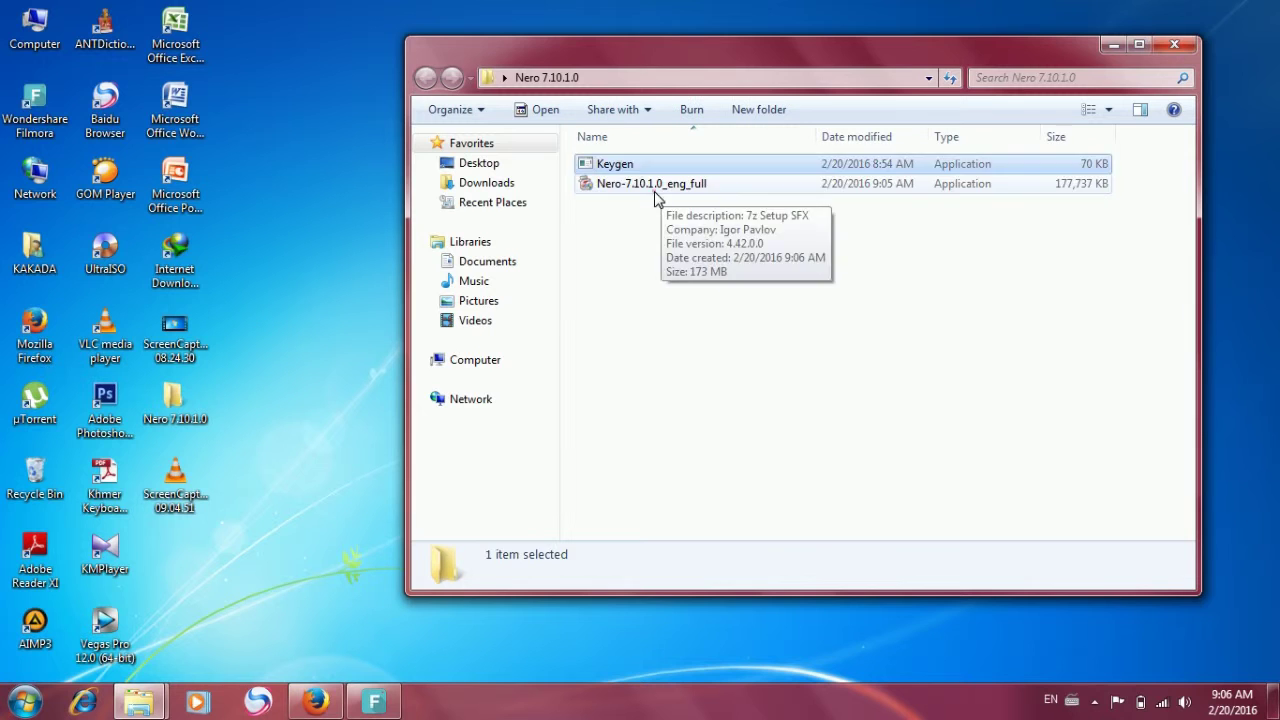
click(656, 190)
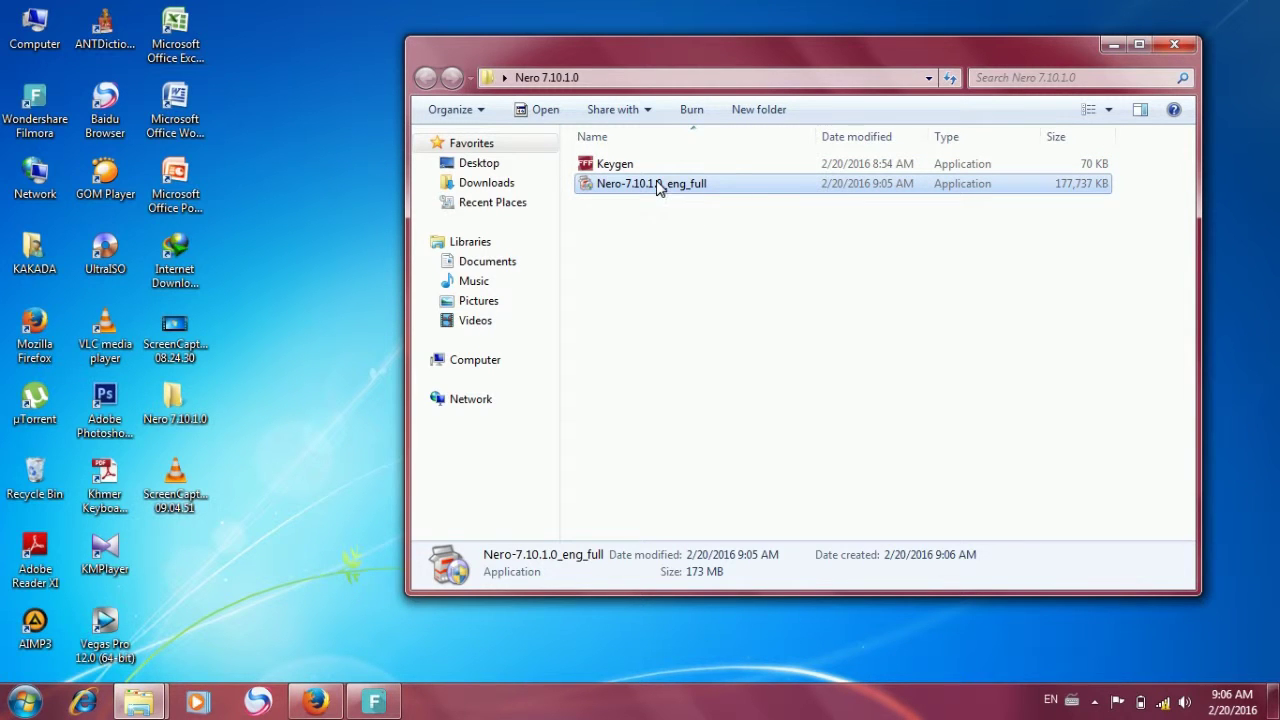
right_click(656, 189)
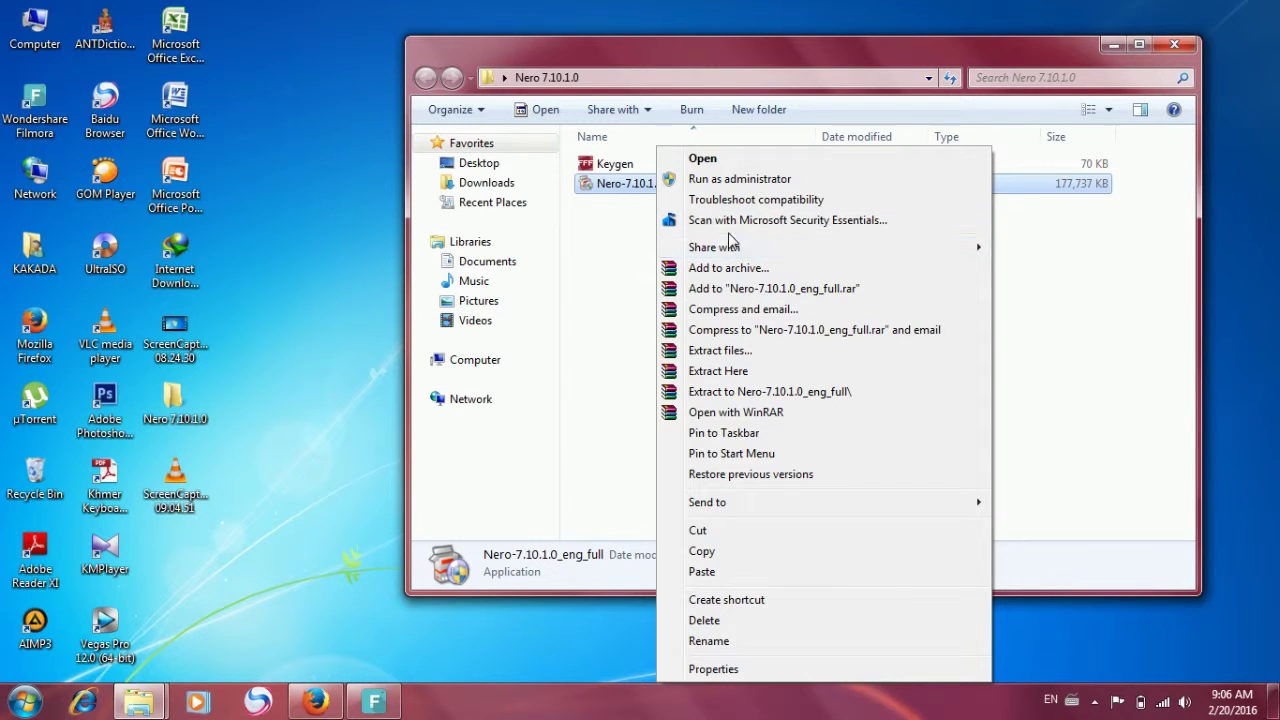
click(710, 179)
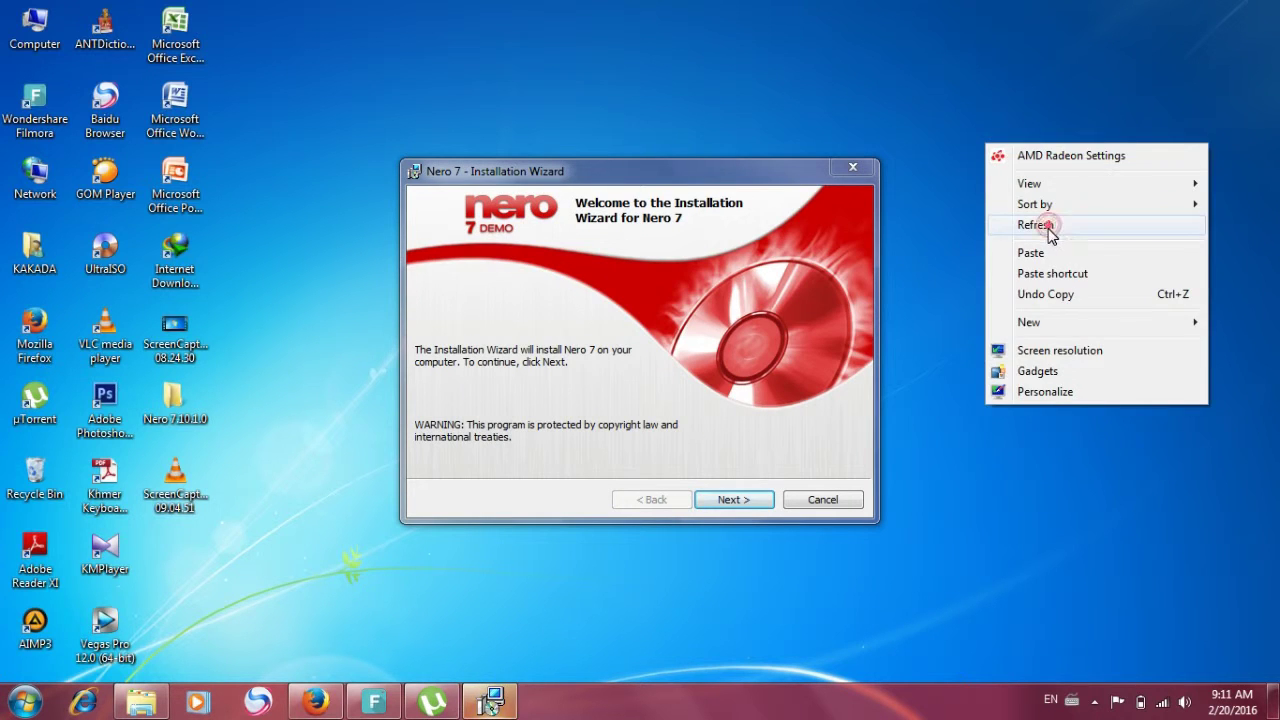
Accept the Nero 7 license agreement and continue the installation wizard to the customer information page
click(1050, 230)
click(733, 499)
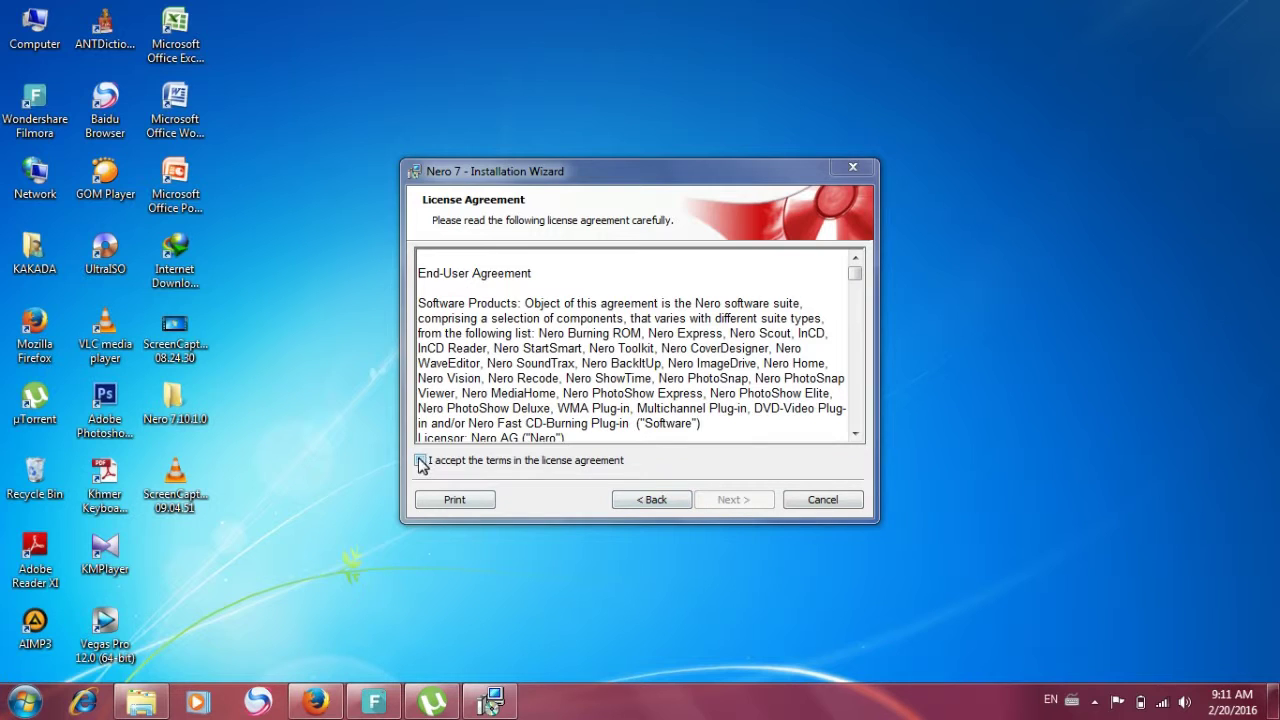
key(space)
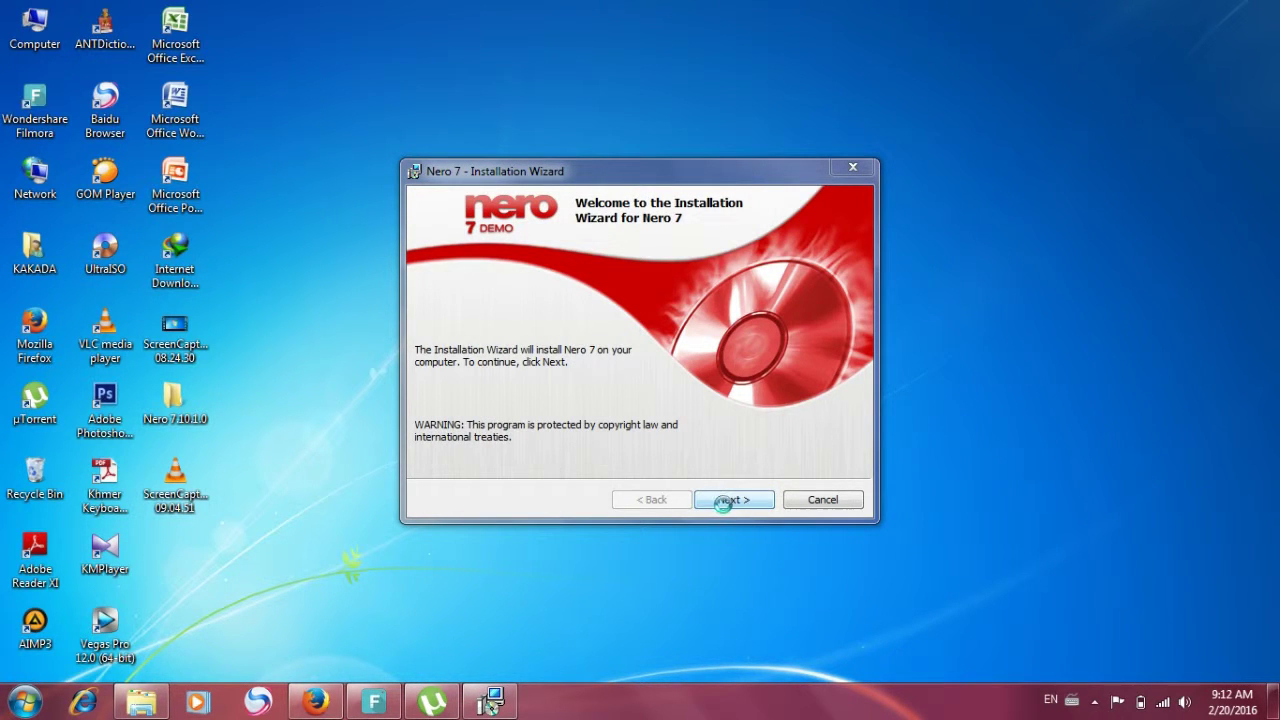
right_click(1120, 300)
click(1118, 308)
click(747, 501)
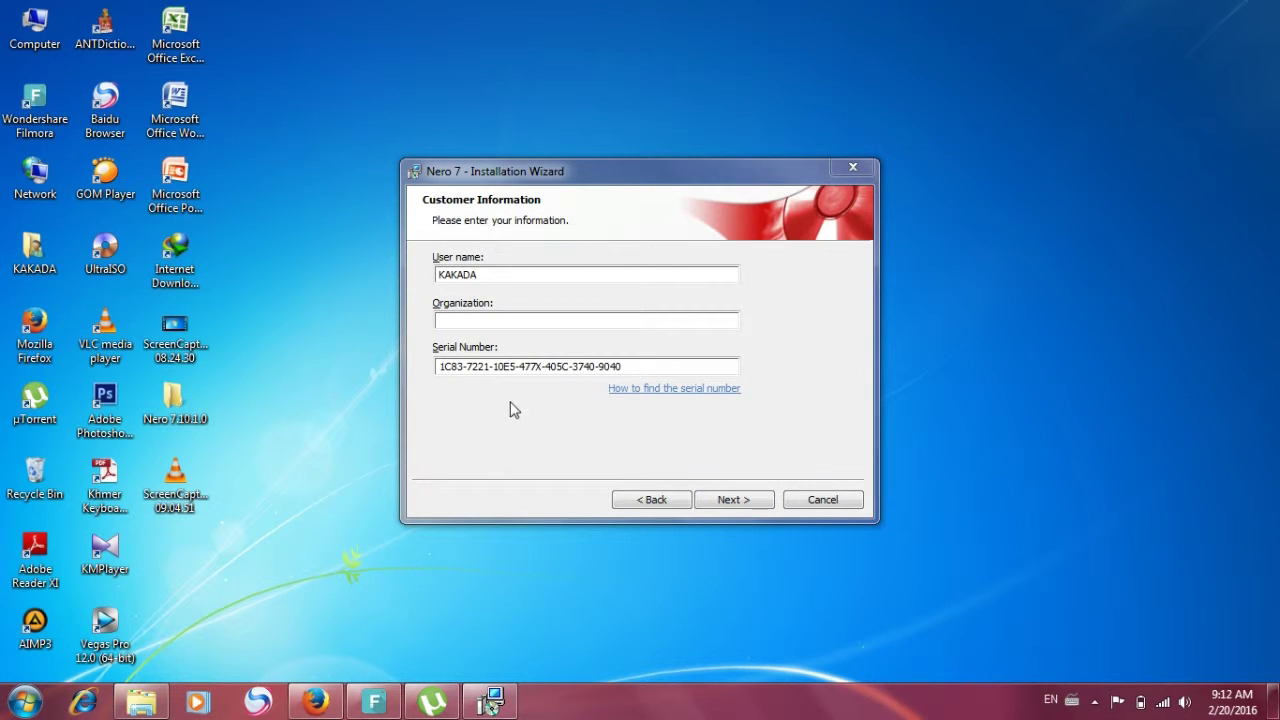
Clear the prefilled serial number in the Nero 7 wizard and run Keygen from the Nero 7.10.1.0 download folder
drag(633, 366, 395, 365)
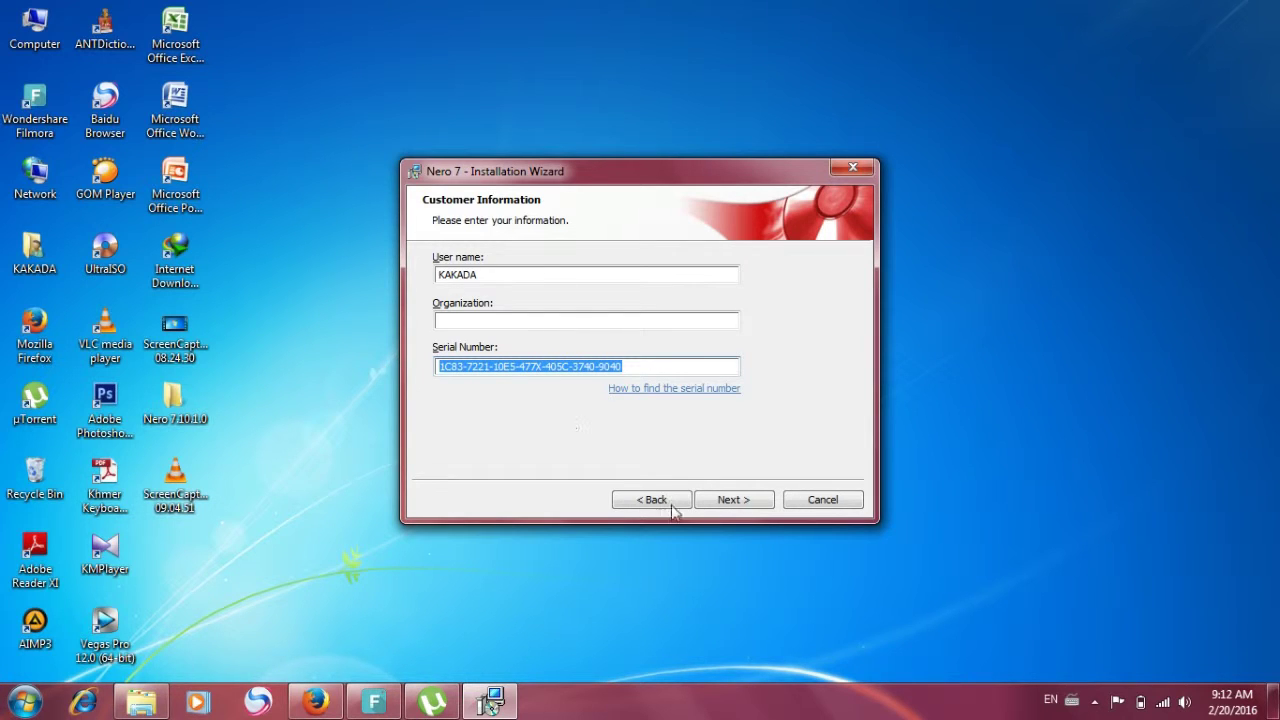
key(BackSpace)
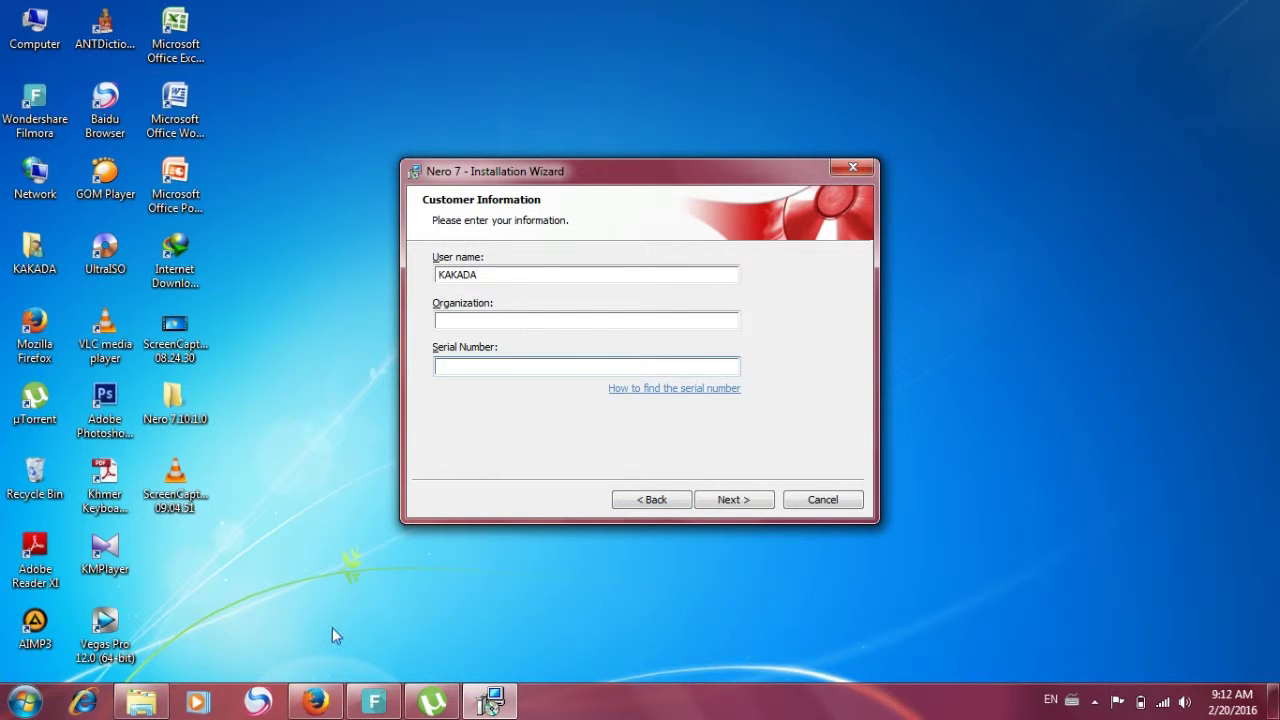
click(141, 703)
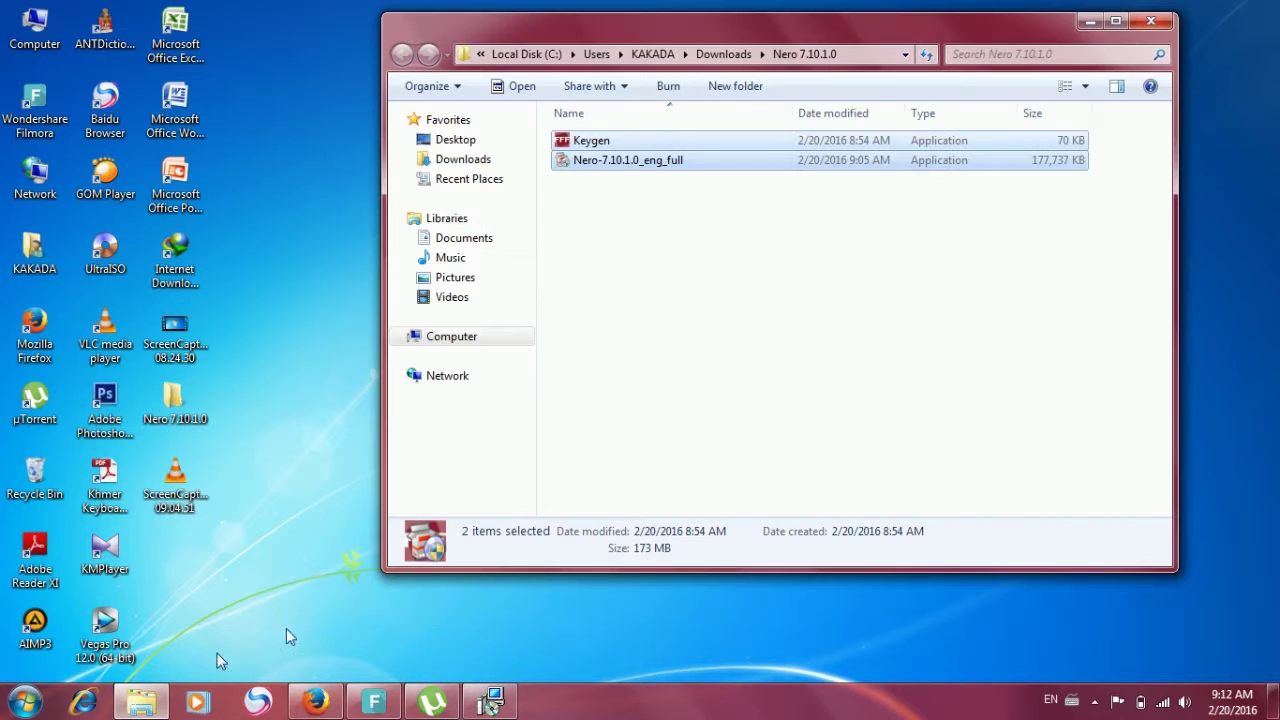
click(717, 139)
double_click(717, 139)
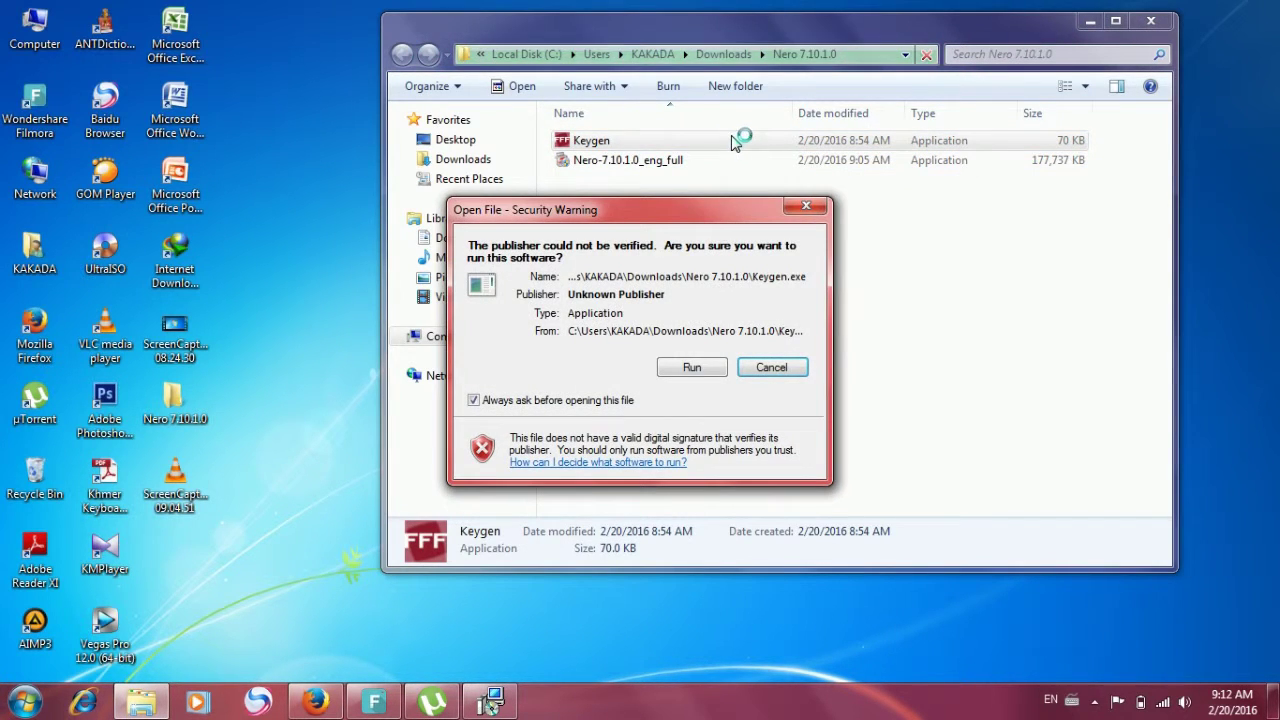
click(691, 368)
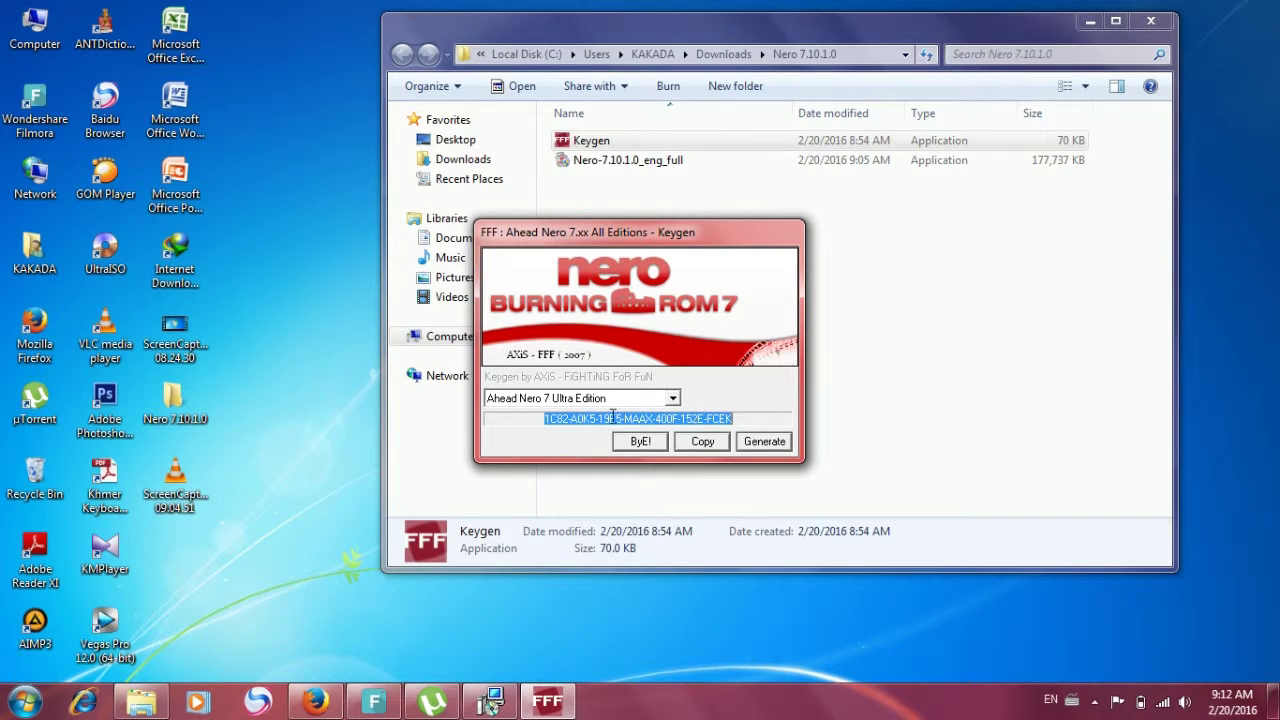
Copy the generated serial number into the wizard's Serial Number field, close the Keygen and continue to the setup type page
right_click(661, 418)
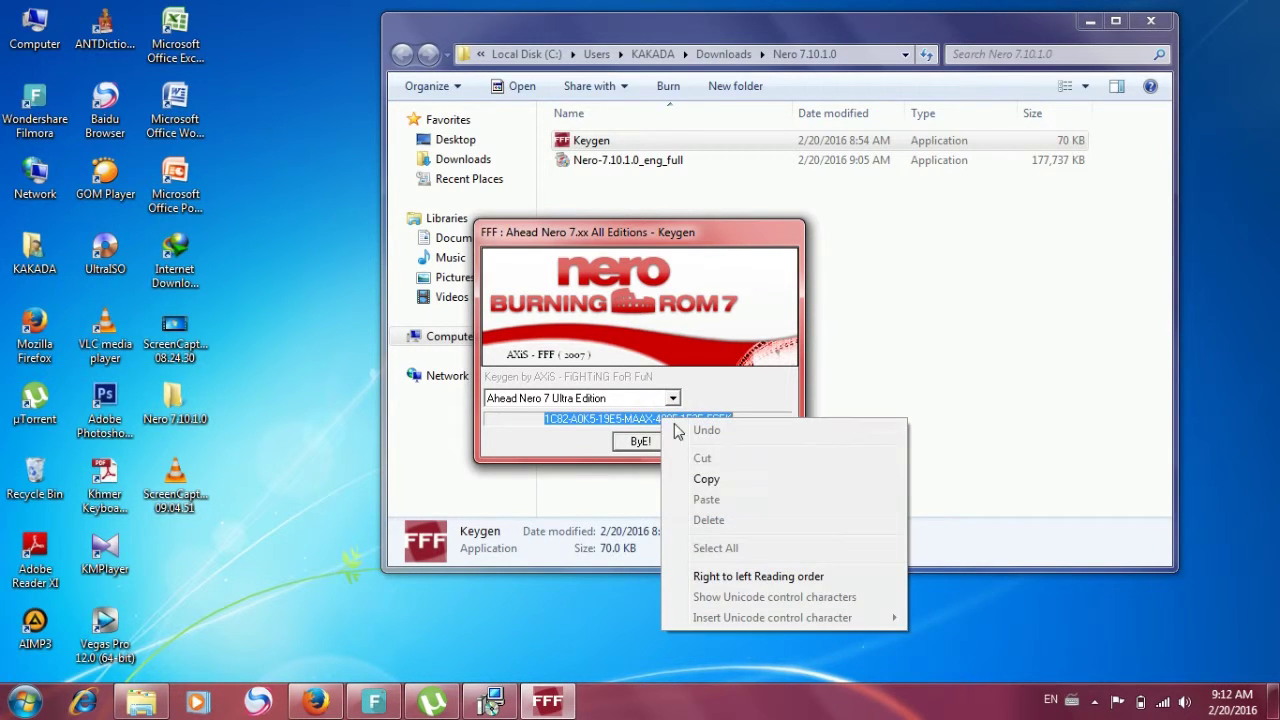
click(702, 480)
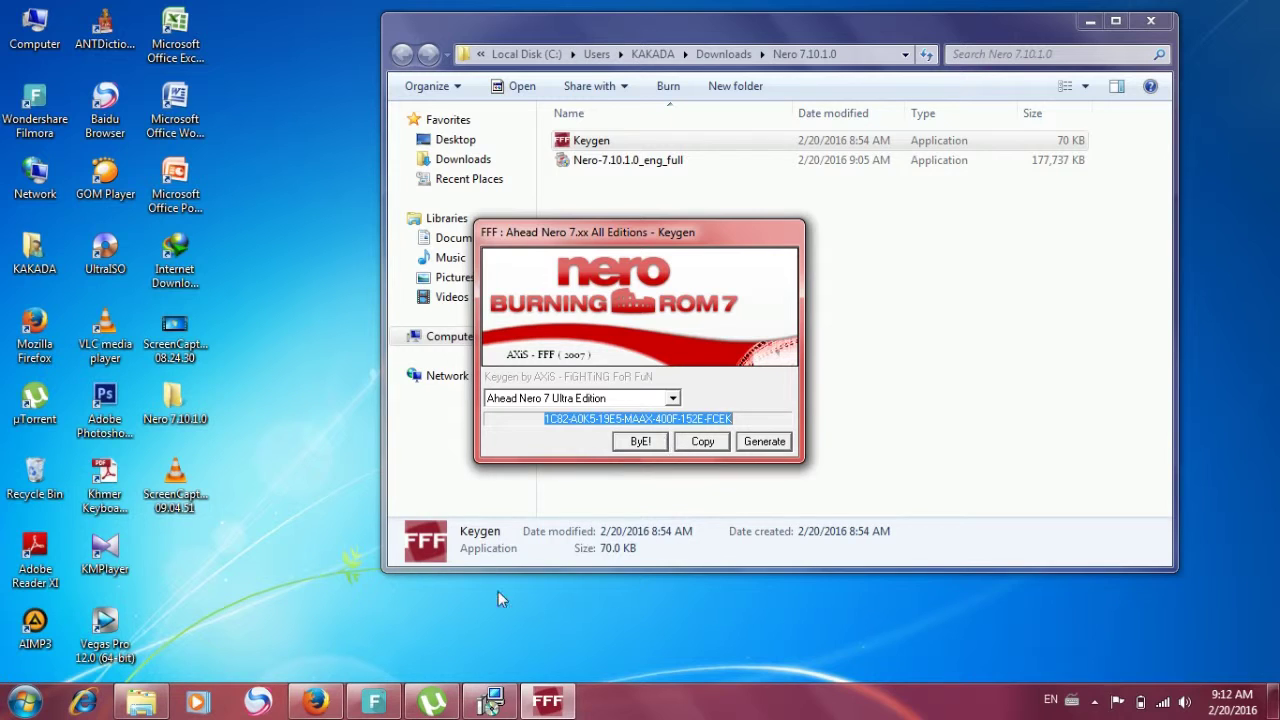
click(494, 703)
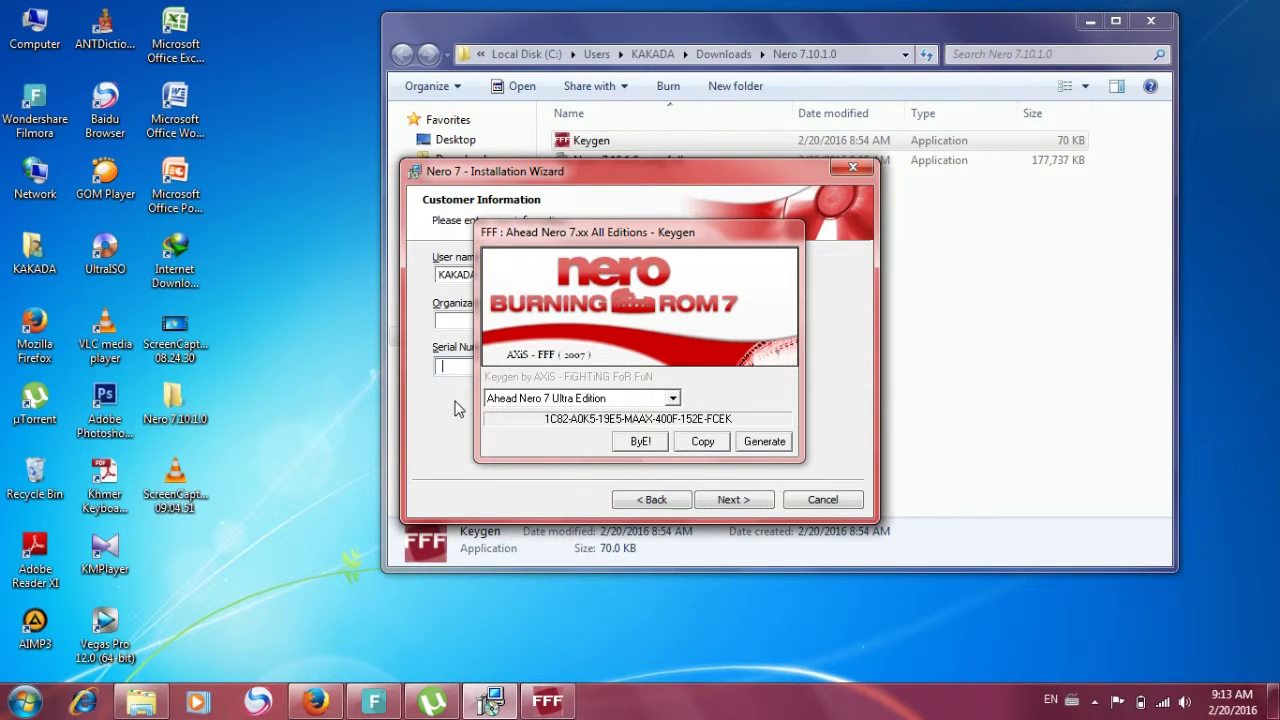
drag(742, 238, 968, 347)
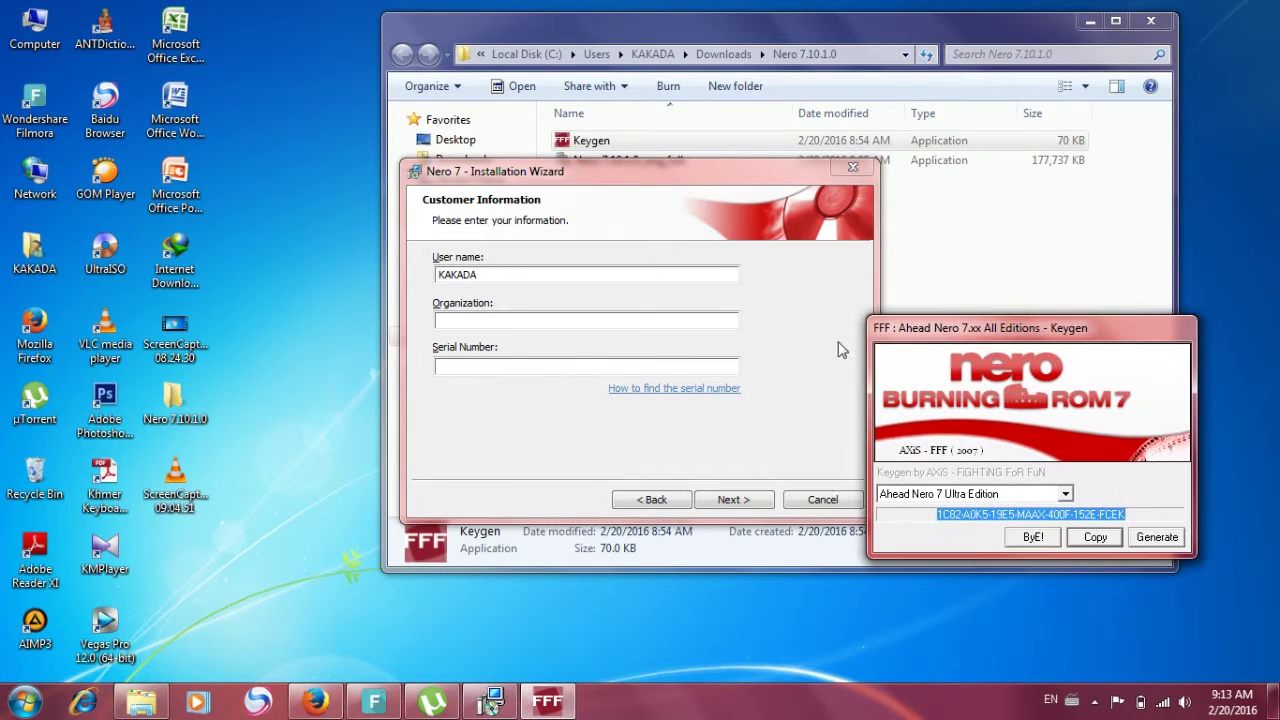
click(531, 366)
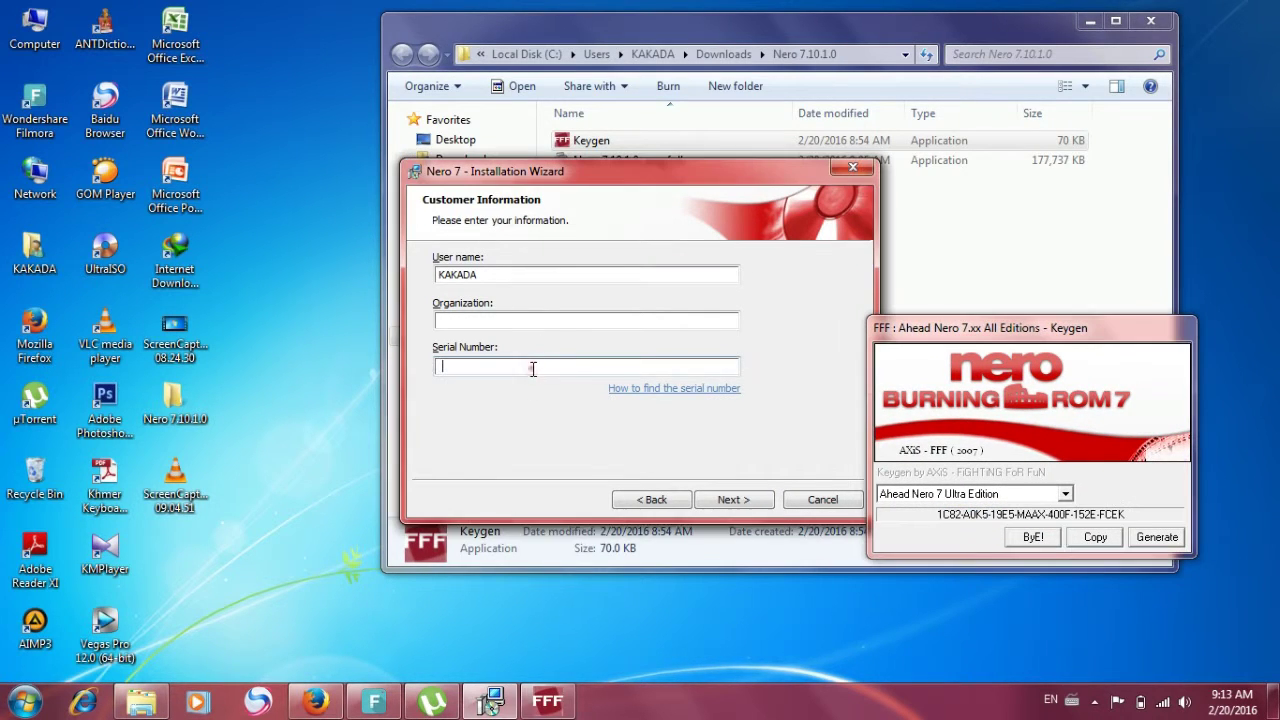
right_click(533, 372)
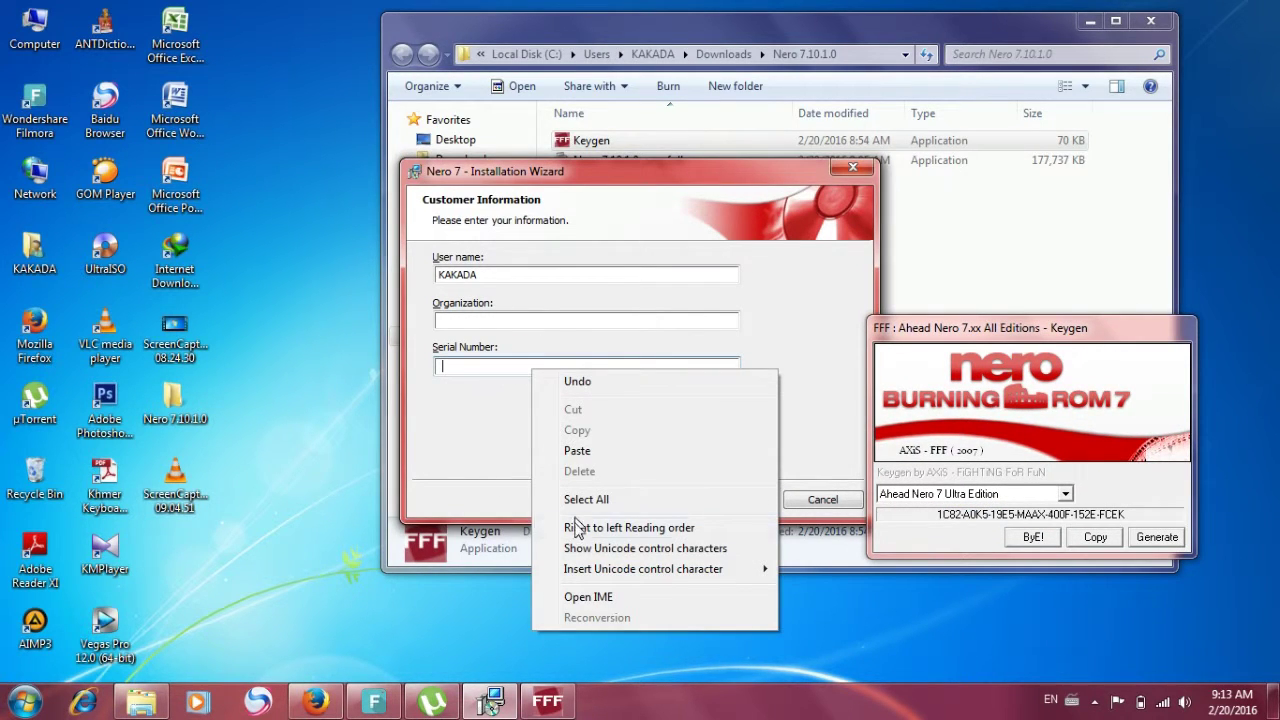
click(577, 450)
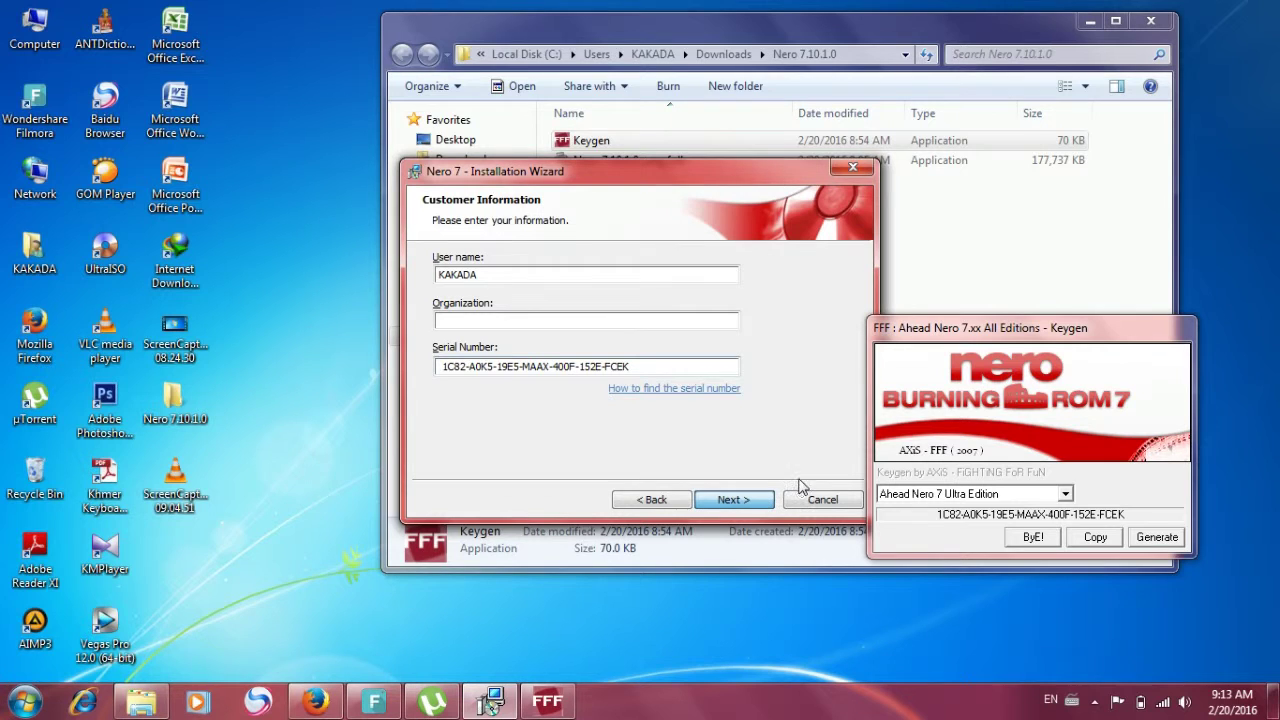
click(1032, 538)
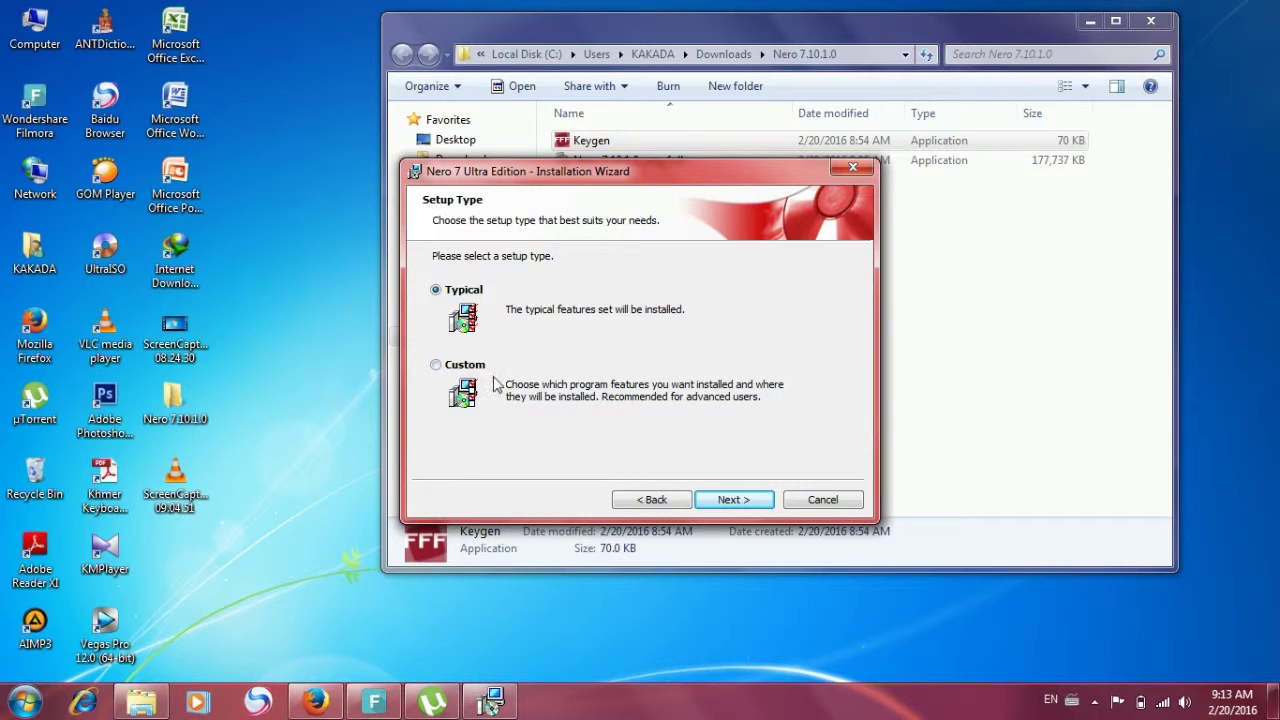
Select the Custom setup type, close the download folder window and continue to the language selection page
click(436, 365)
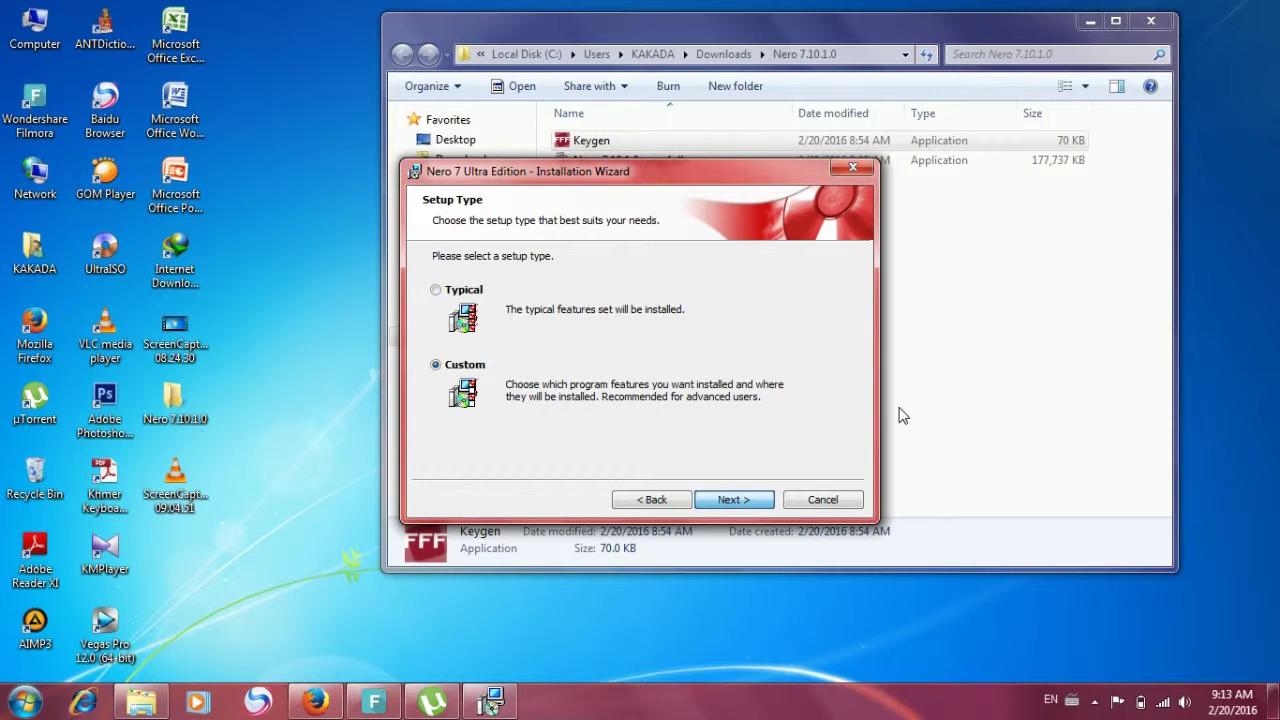
click(1158, 22)
click(1152, 21)
right_click(1090, 72)
click(1100, 148)
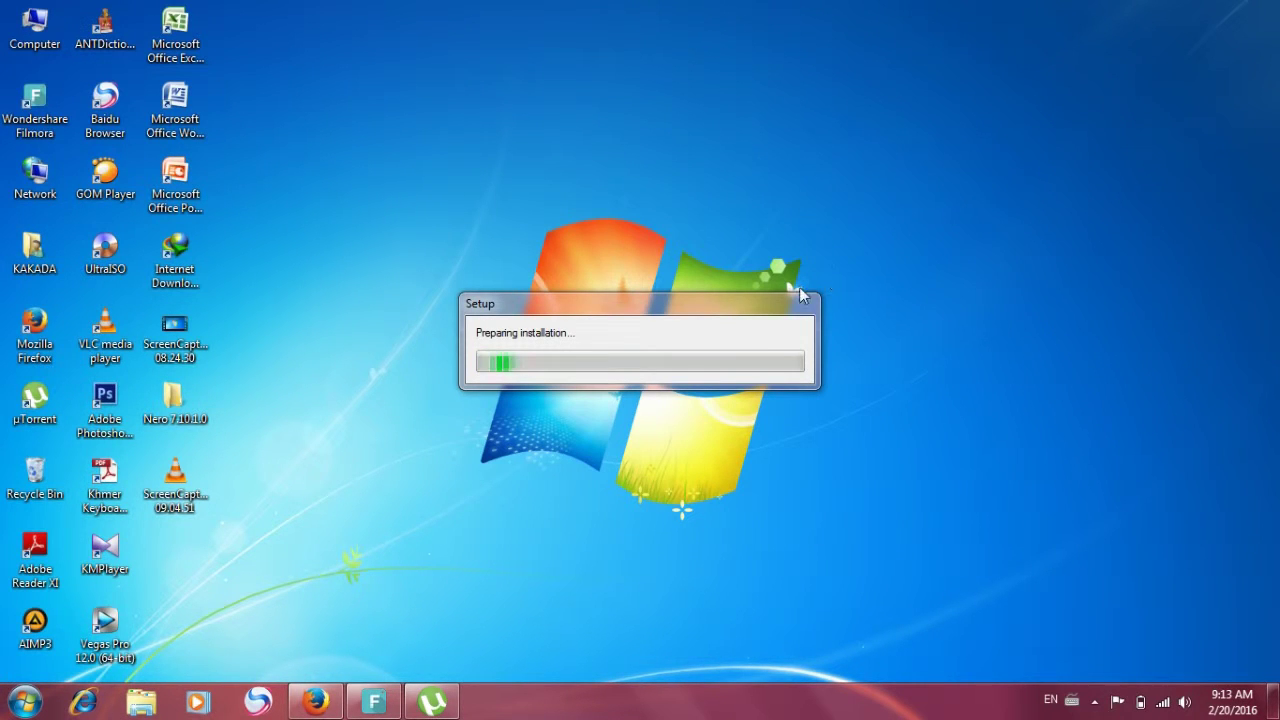
mouse_move(431, 706)
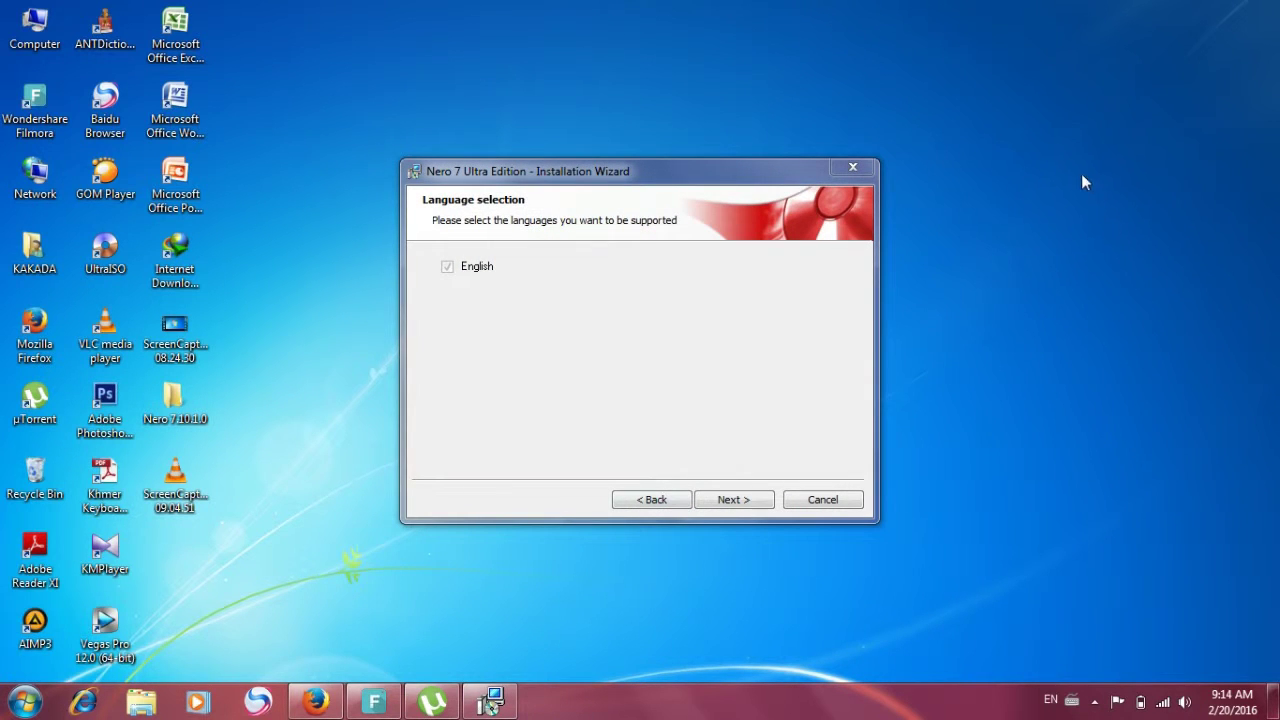
Keep English and the default program features and destination folder, and start installing Nero 7 Ultra Edition
click(733, 500)
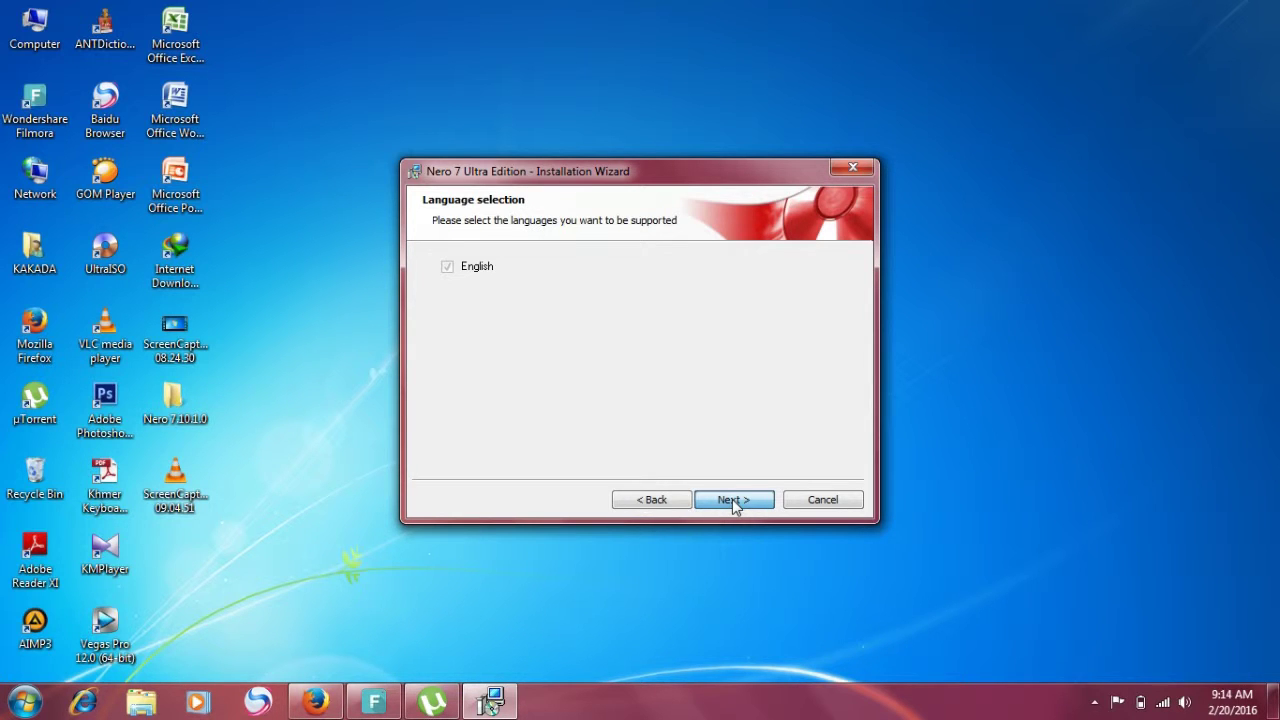
click(732, 499)
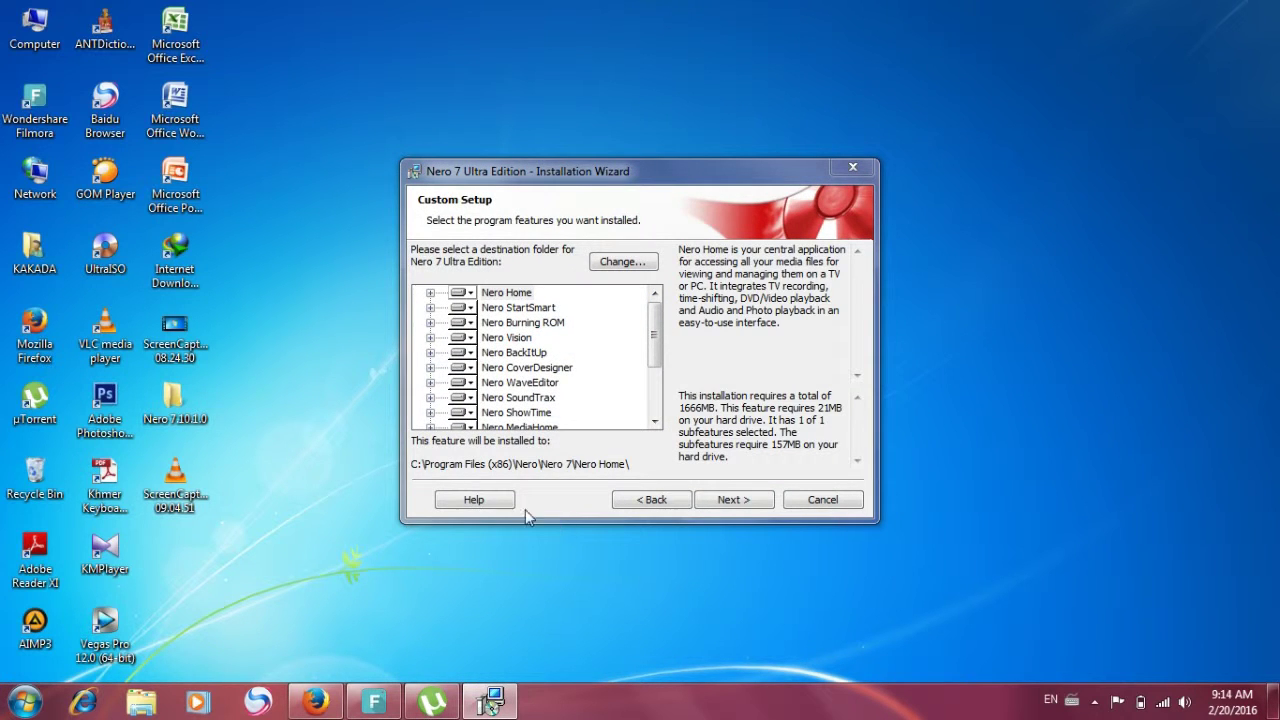
click(731, 505)
click(729, 503)
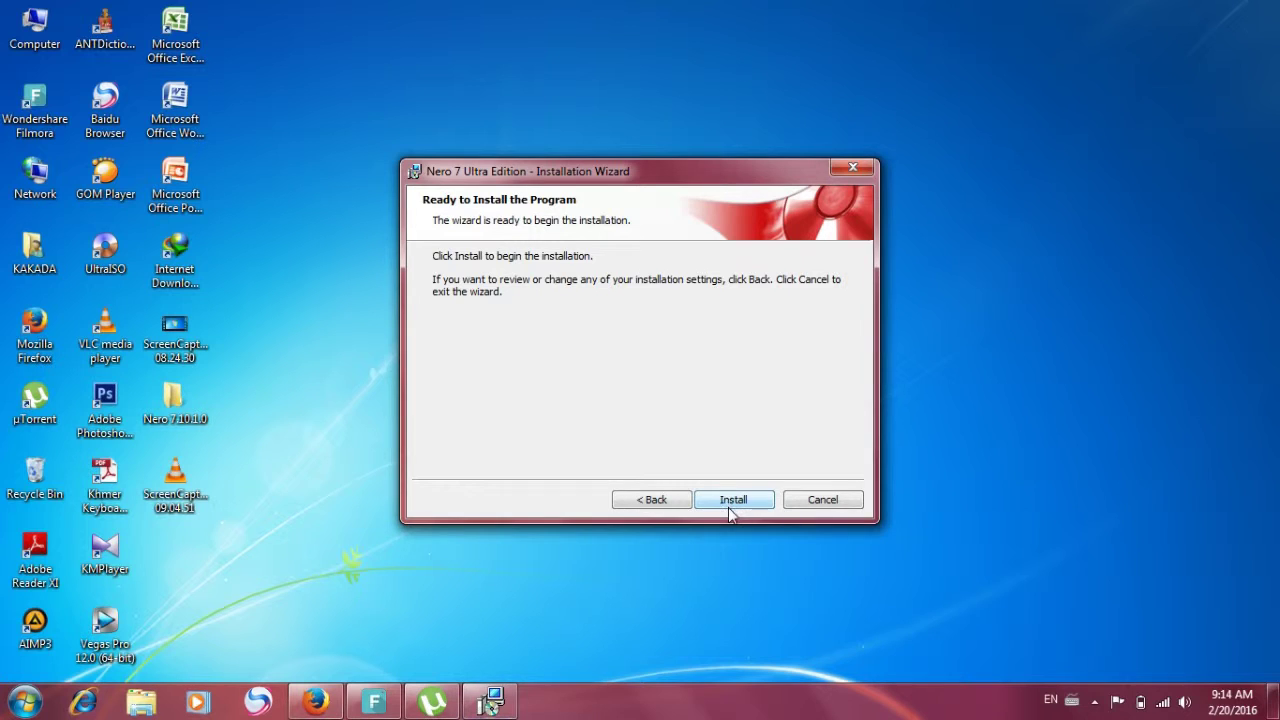
click(733, 501)
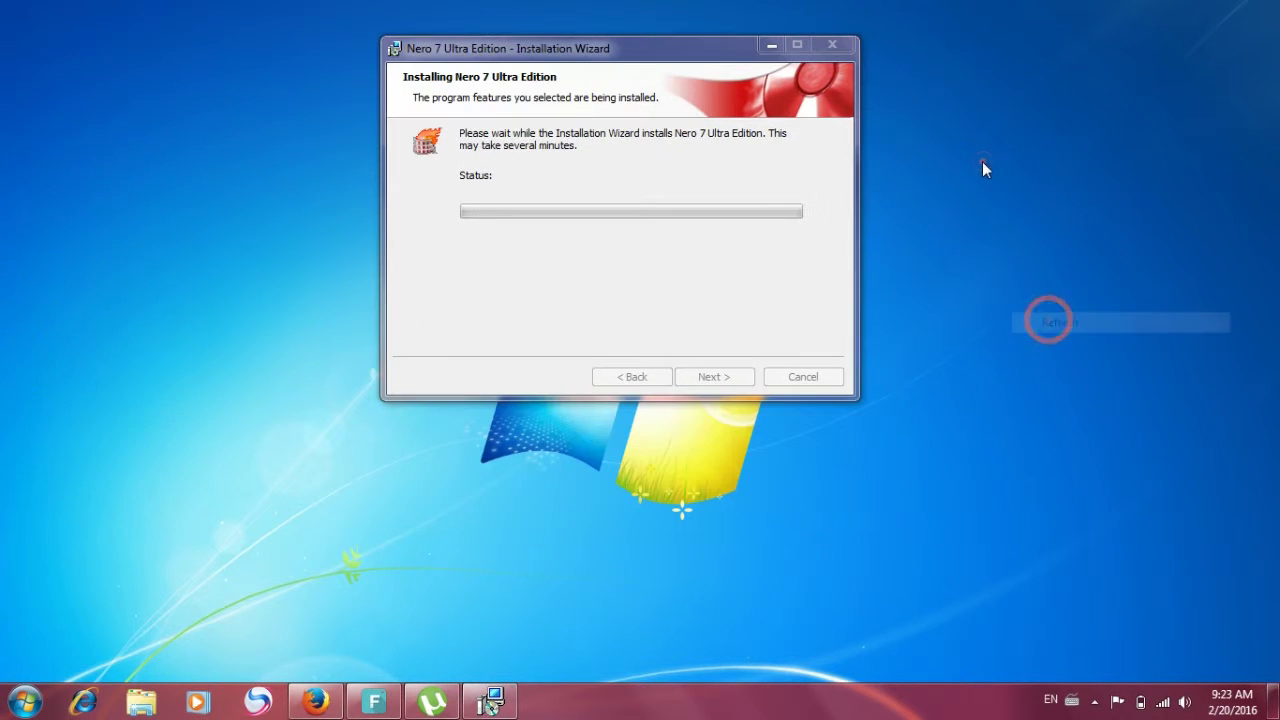
Accept the default file associations and settings, and finish the Nero 7 Ultra Edition installation wizard
right_click(982, 161)
click(1034, 244)
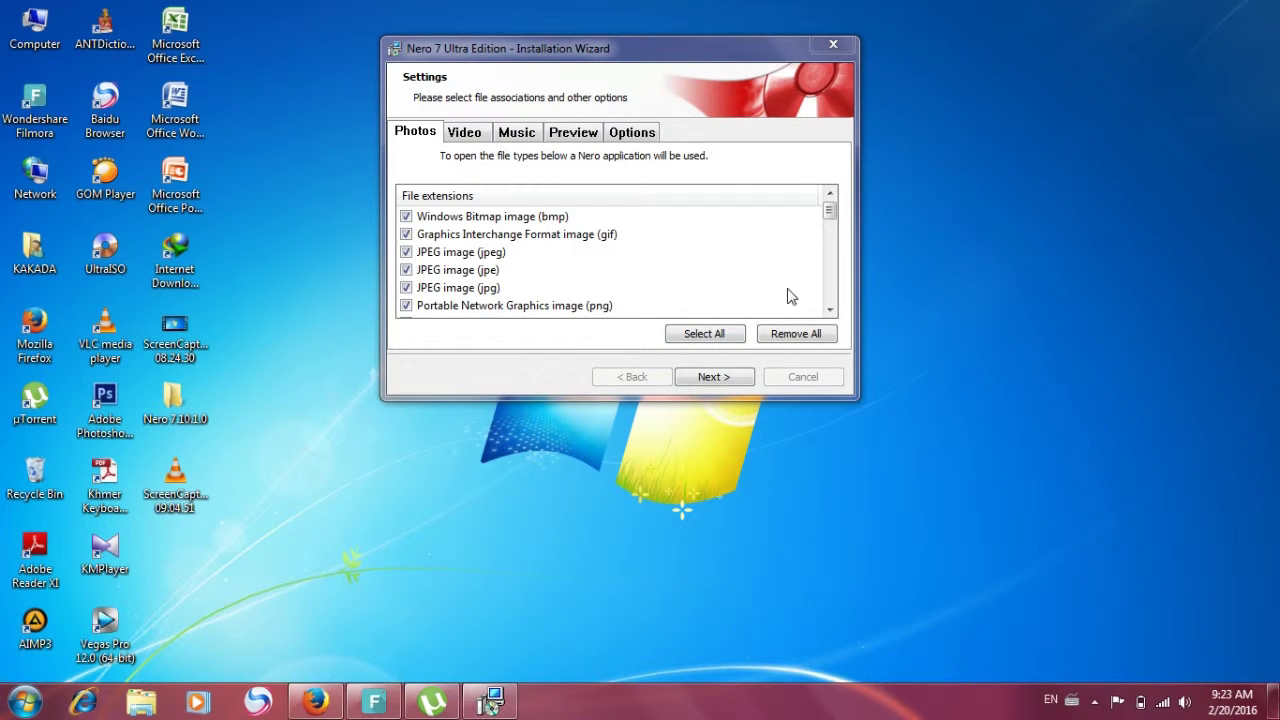
click(713, 385)
click(713, 380)
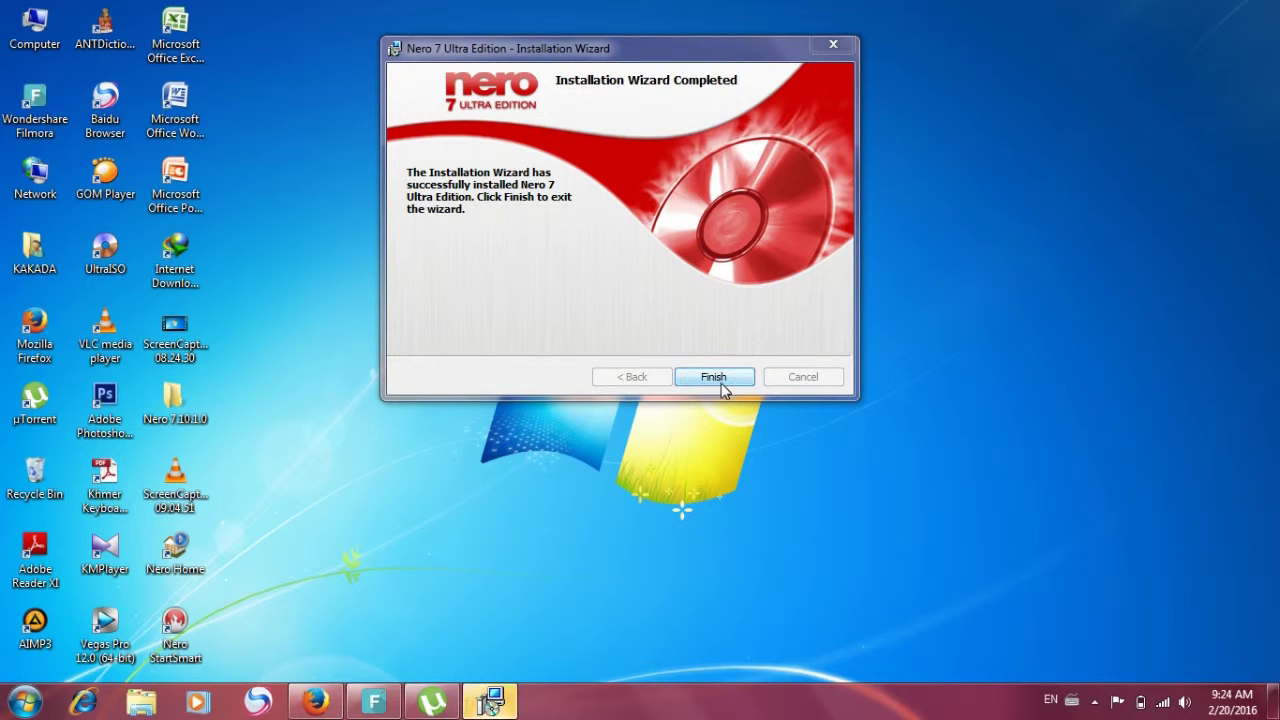
click(712, 380)
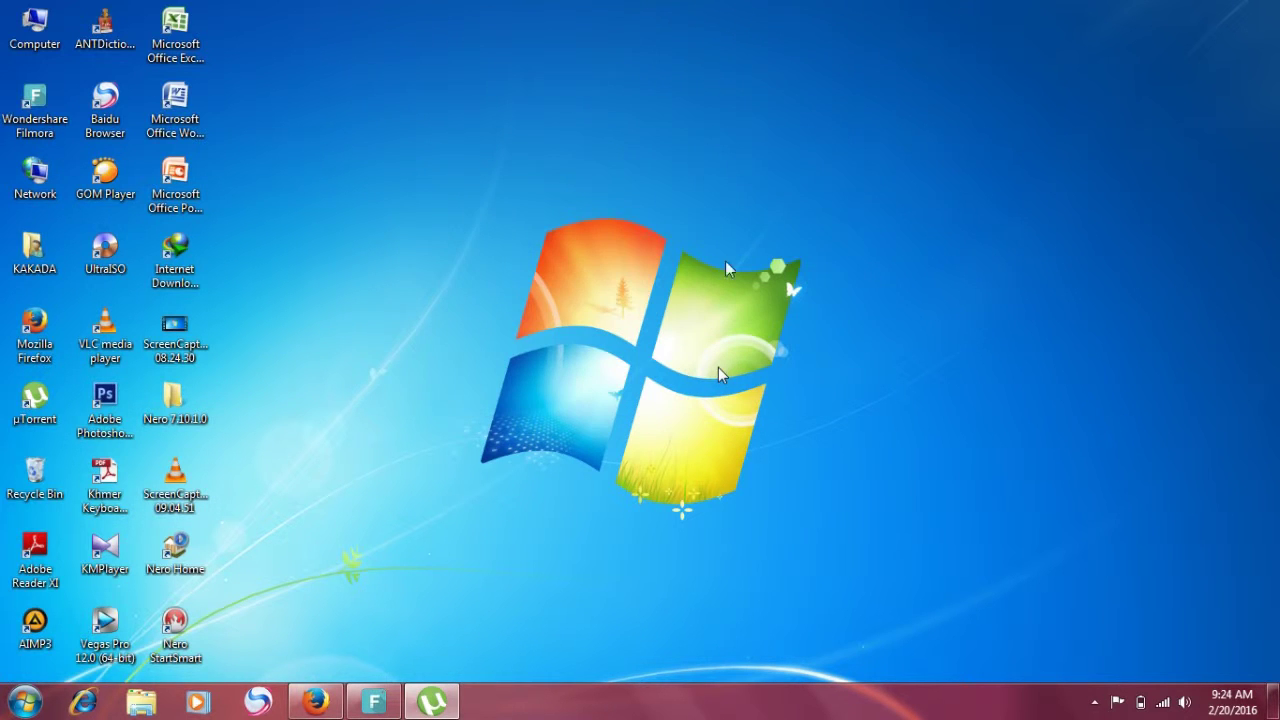
Refresh the desktop and launch Nero StartSmart from its desktop shortcut
right_click(693, 60)
click(768, 140)
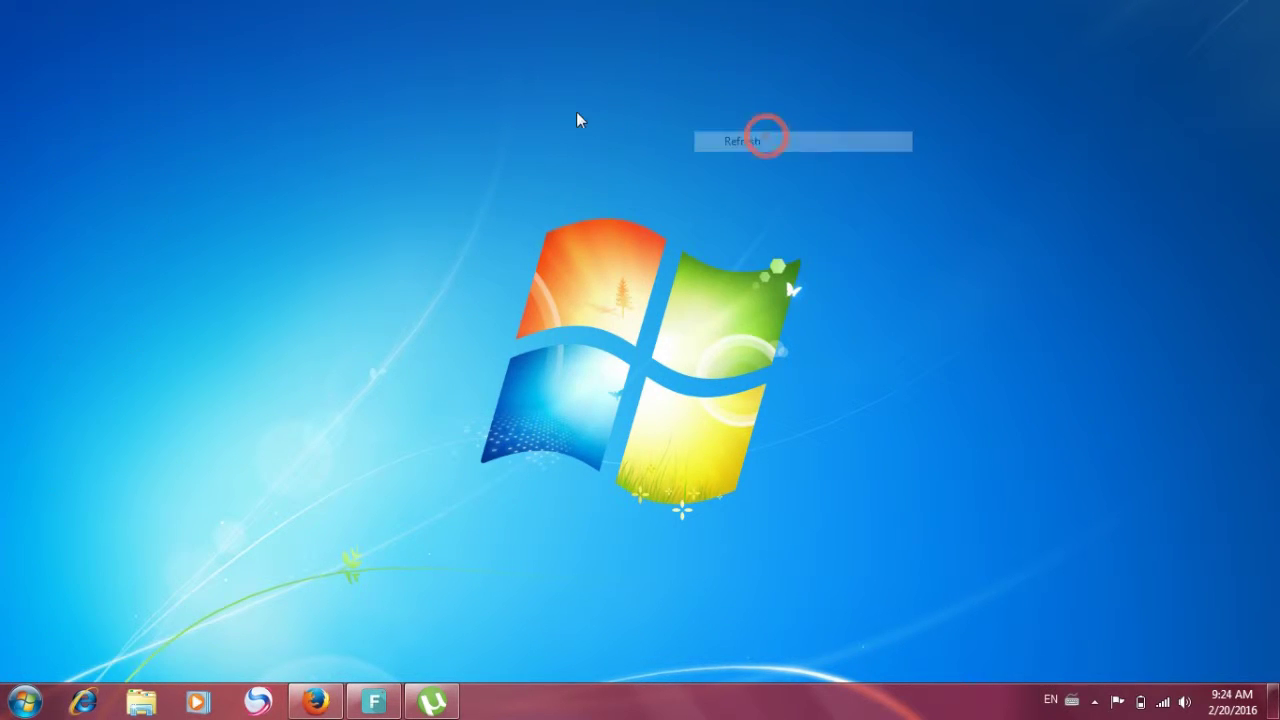
right_click(389, 493)
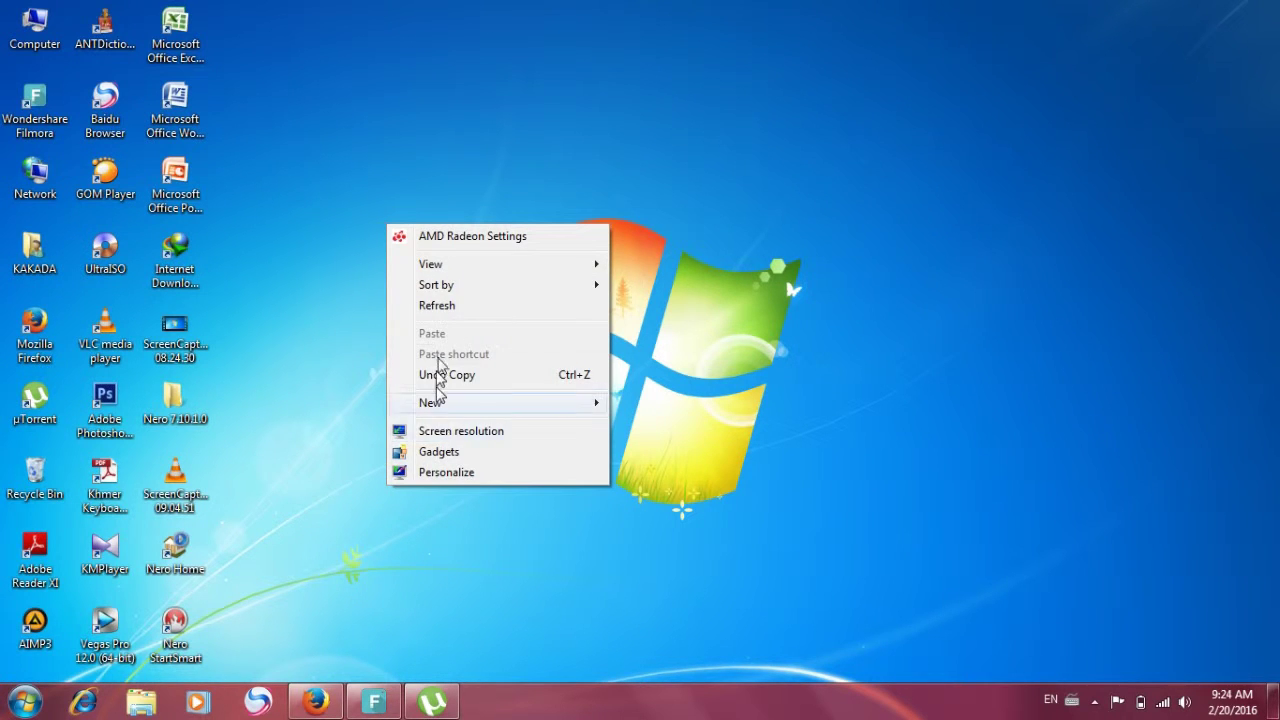
click(446, 306)
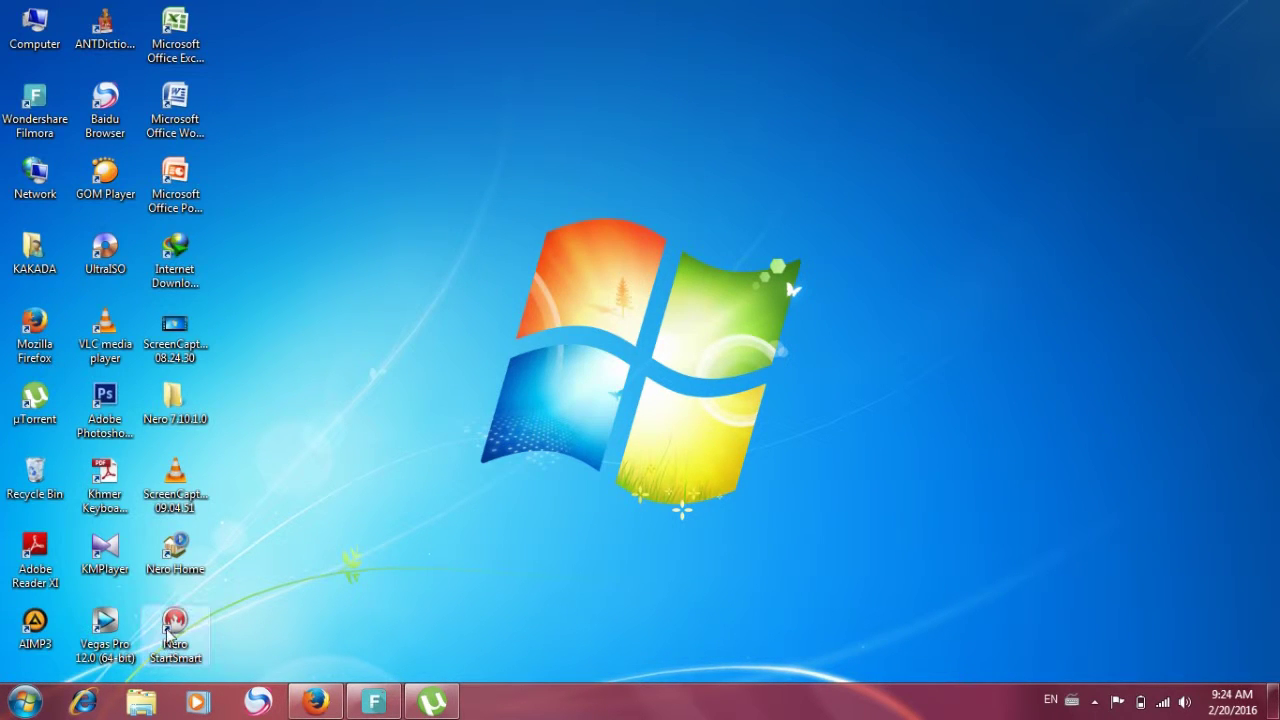
click(190, 625)
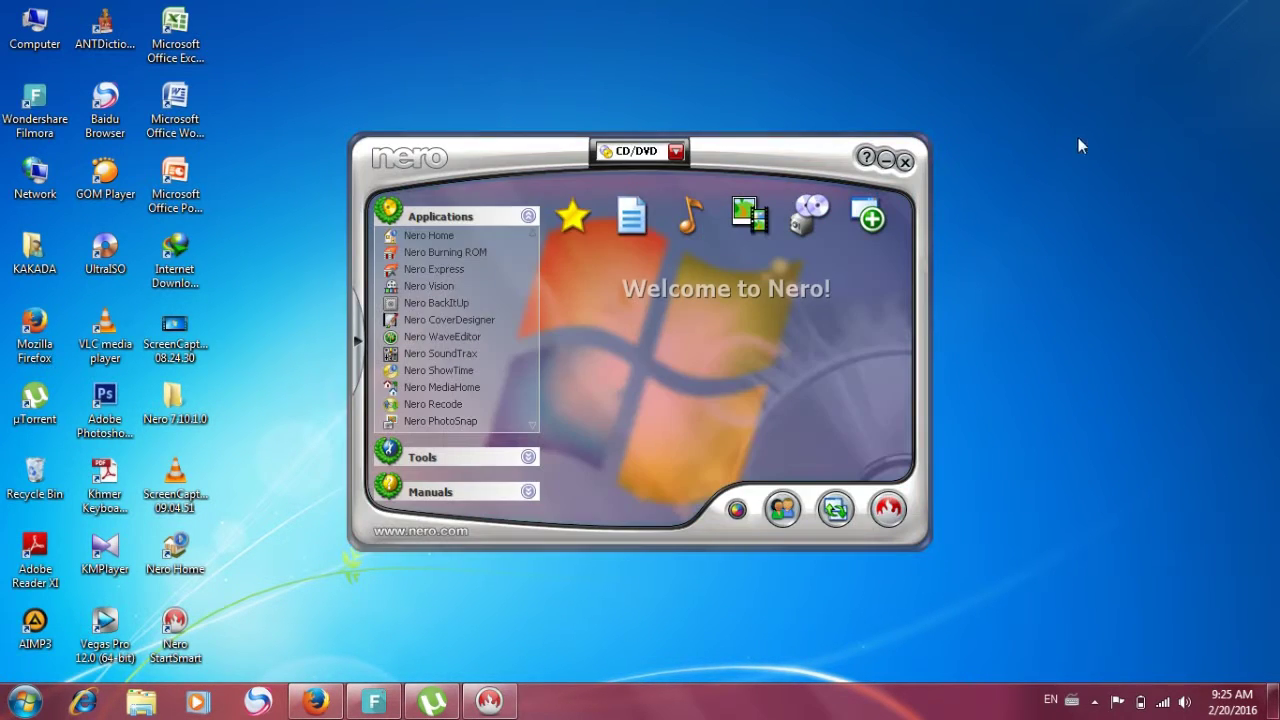
Move the Nero StartSmart window higher on the desktop and start Make Your Own DVD-Video from the Favorites category
right_click(1104, 68)
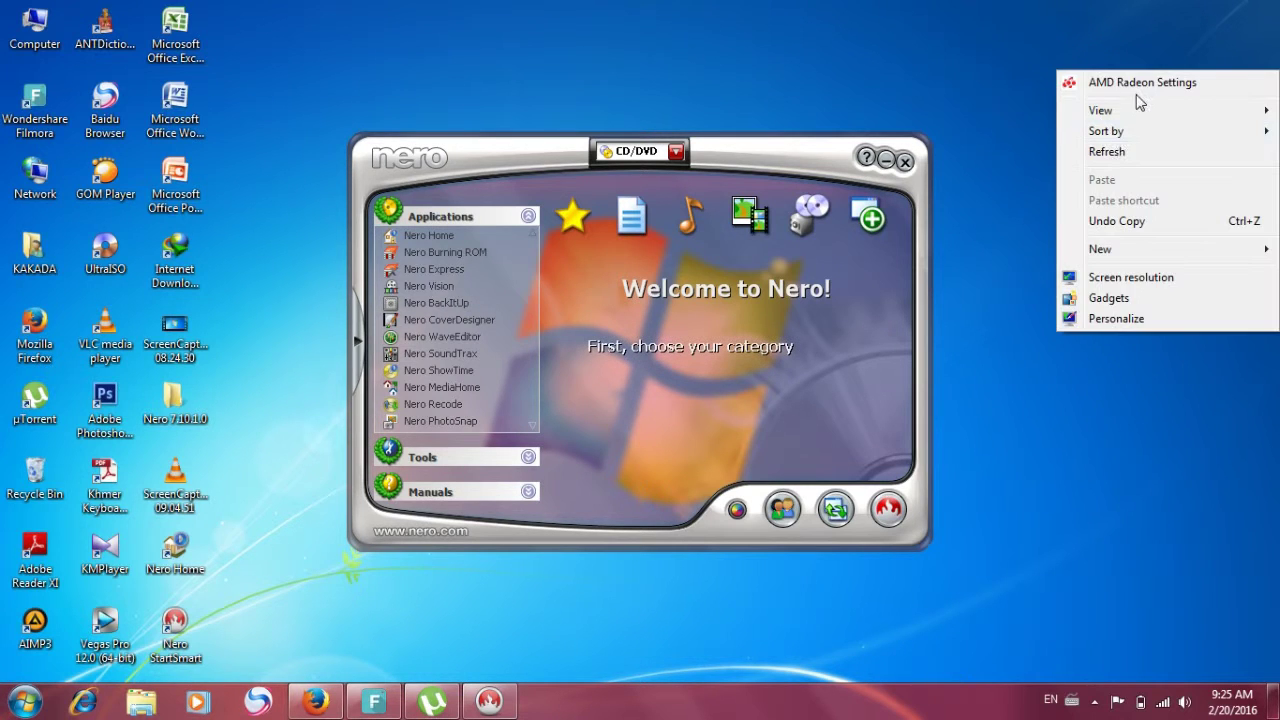
click(1108, 152)
drag(780, 155, 770, 90)
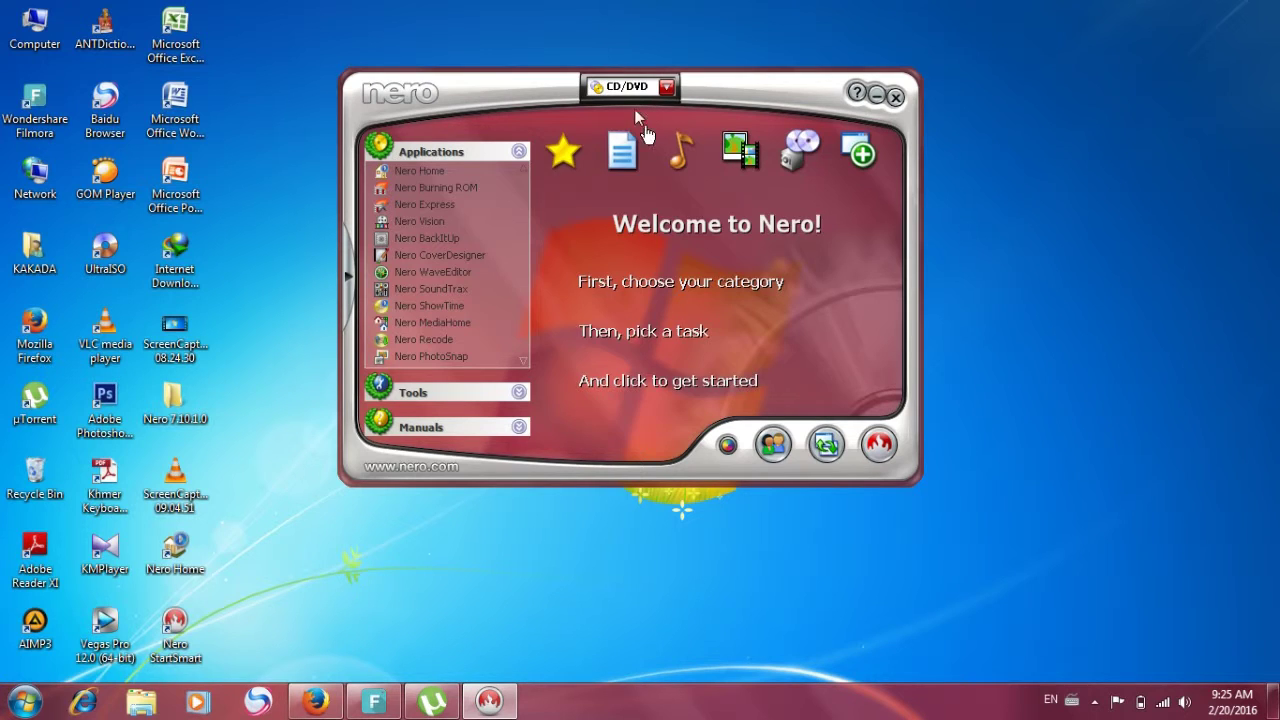
click(624, 150)
click(556, 171)
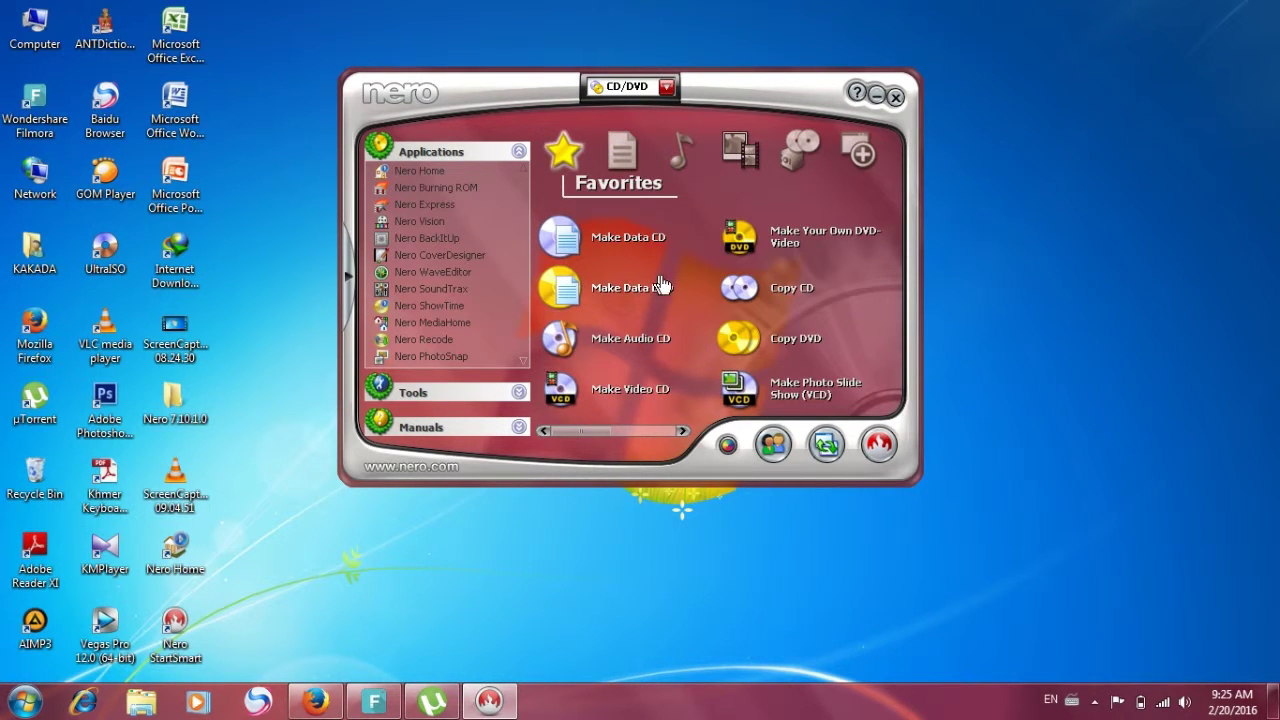
mouse_move(793, 248)
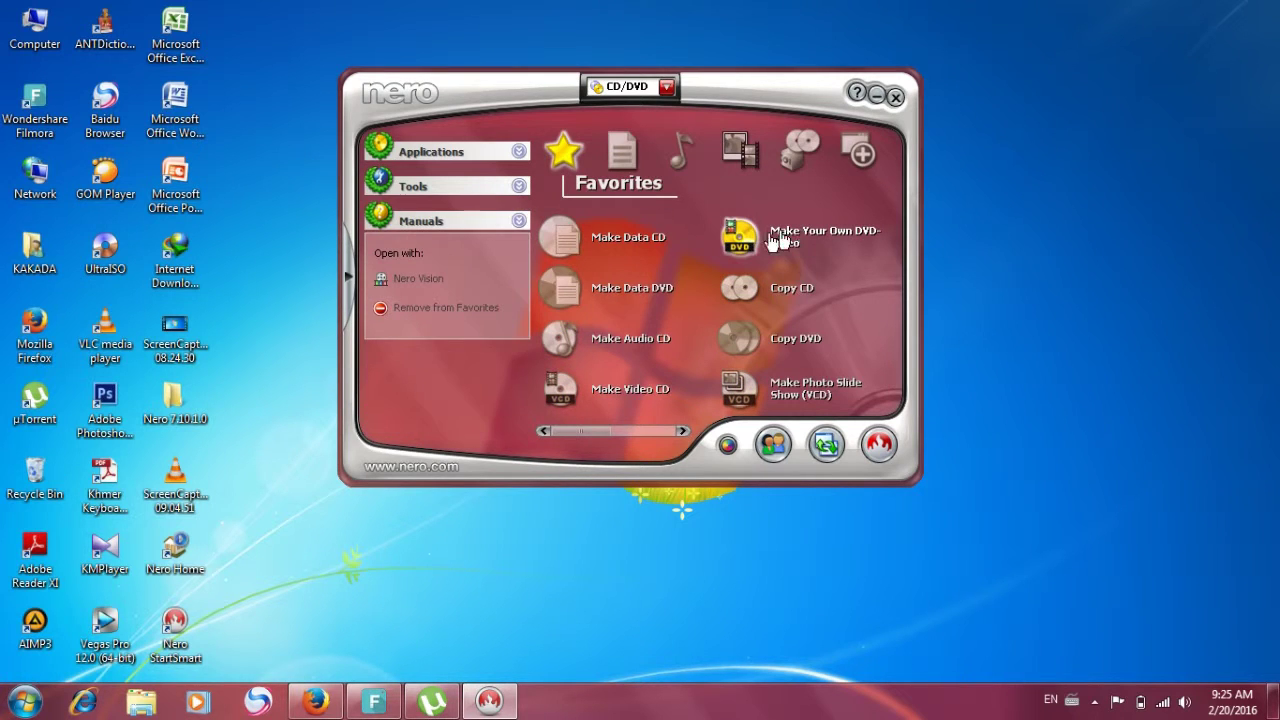
click(745, 241)
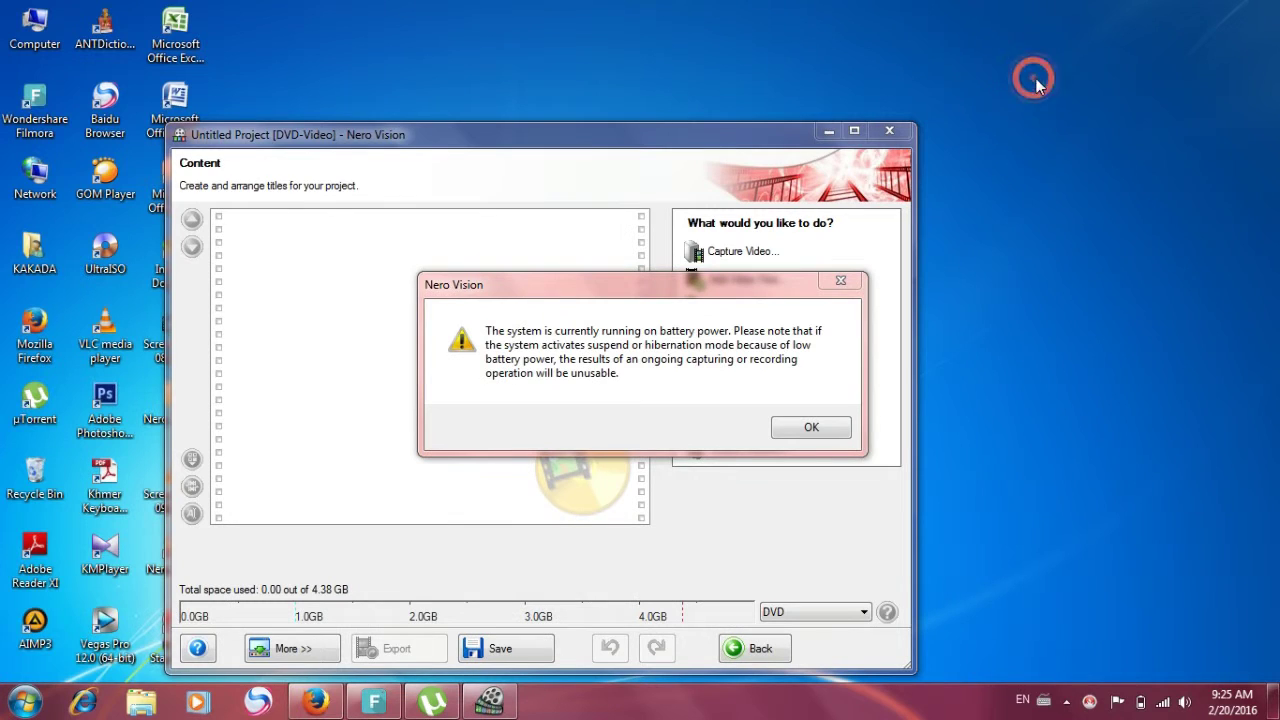
Dismiss the battery power warning and move the Nero Vision project window clear of the desktop shortcuts
right_click(1035, 80)
click(1072, 162)
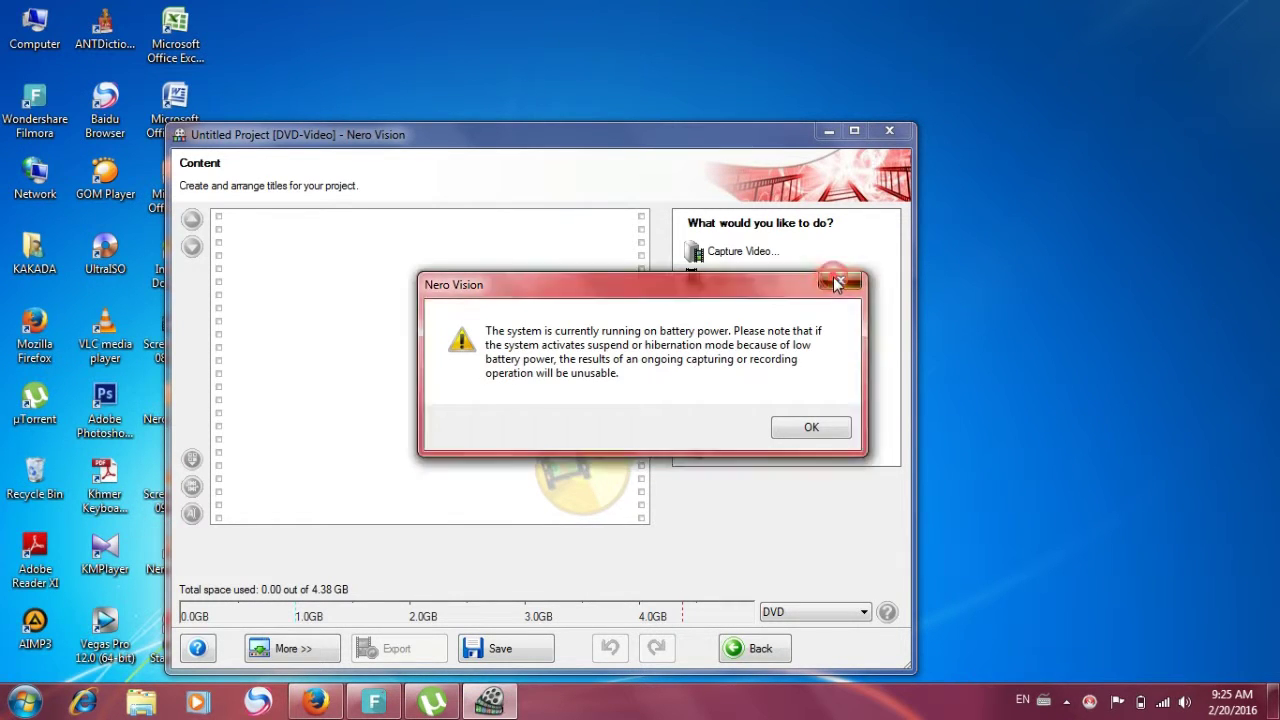
click(838, 282)
drag(519, 148, 756, 80)
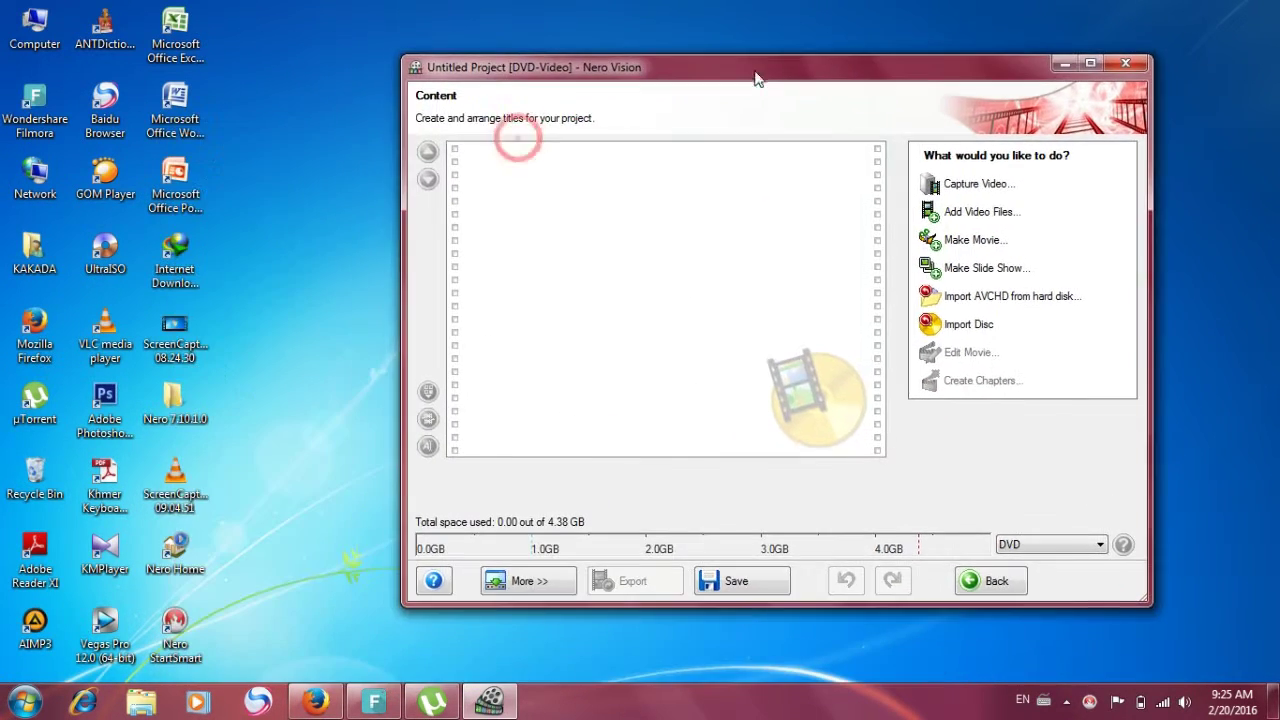
Open the avi folder on the DATA (D:) drive and move its window so the Nero Vision project stays accessible
double_click(35, 22)
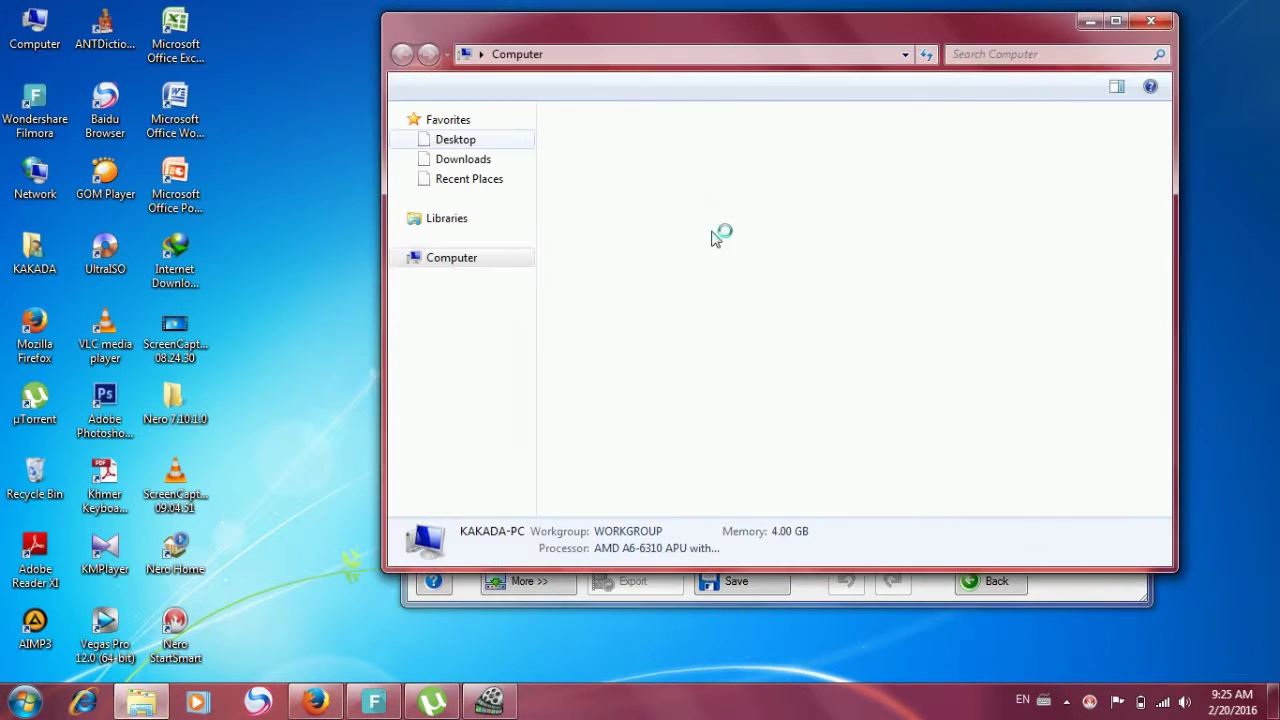
double_click(891, 152)
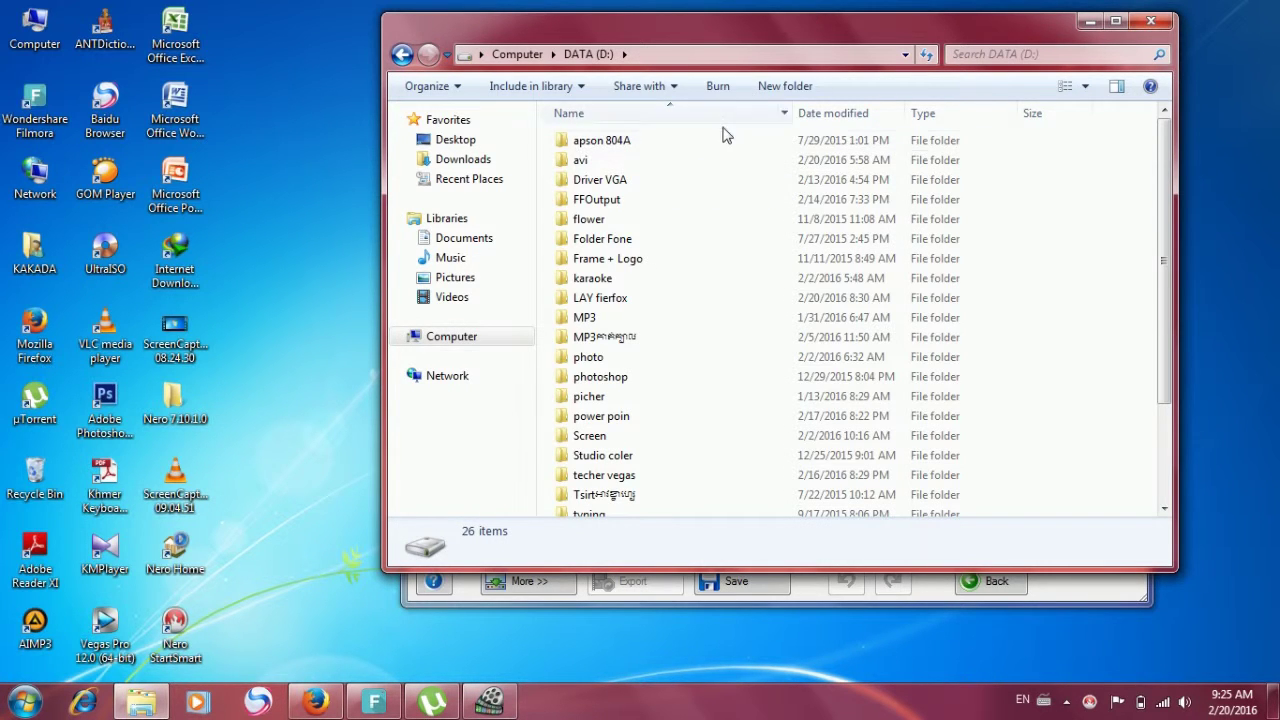
double_click(674, 168)
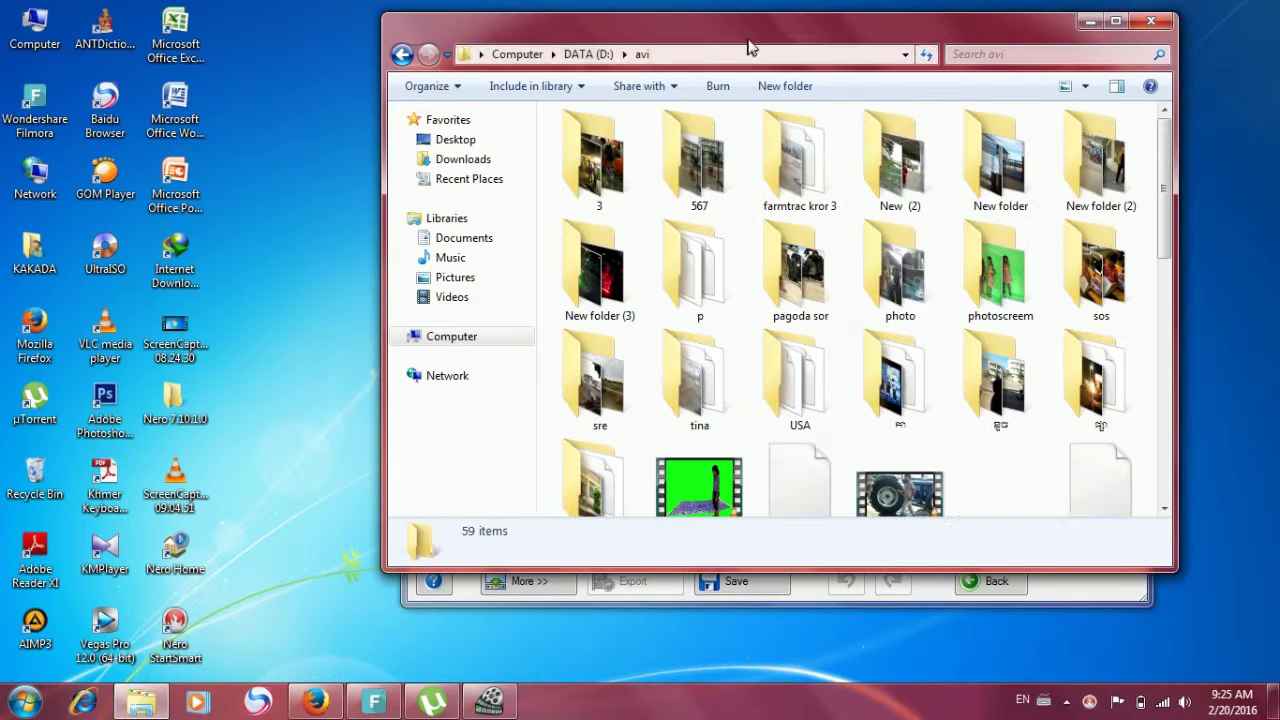
drag(752, 30, 301, 24)
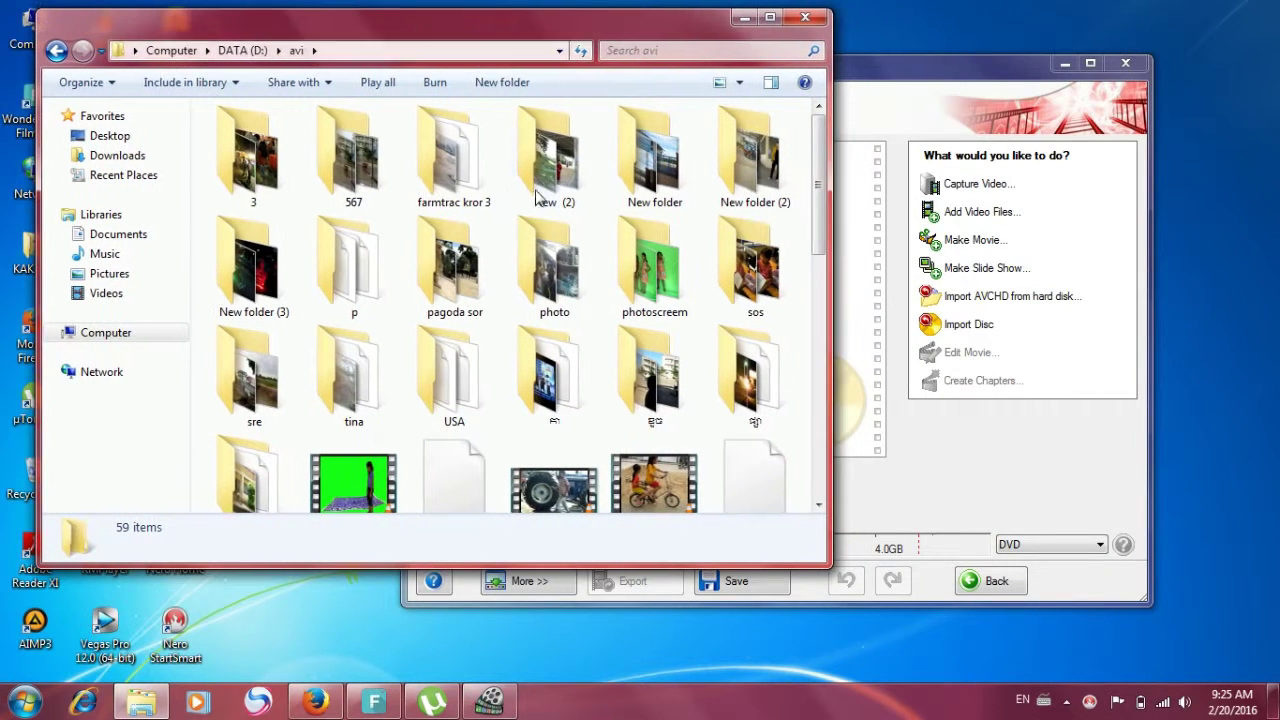
Add the video files MVI_0982 and MVI_0987 from the avi folder to the DVD project, and close the folder window
drag(816, 178, 809, 278)
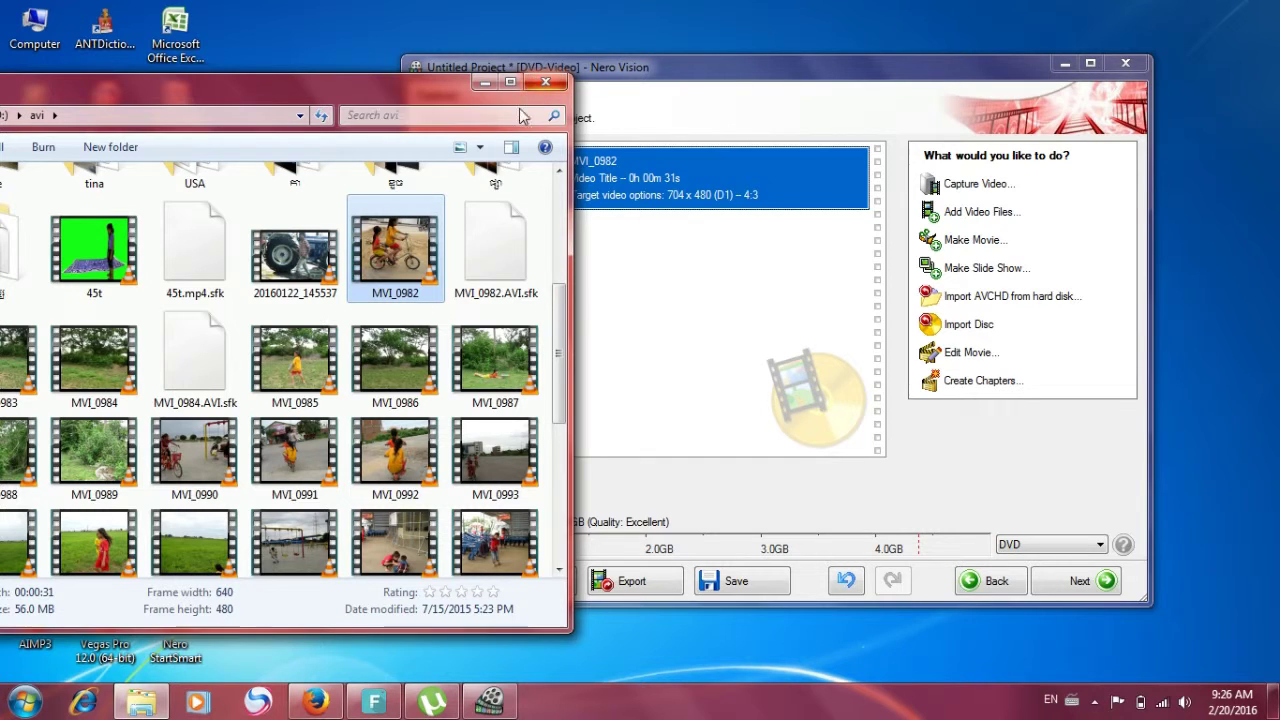
click(495, 368)
drag(495, 368, 728, 345)
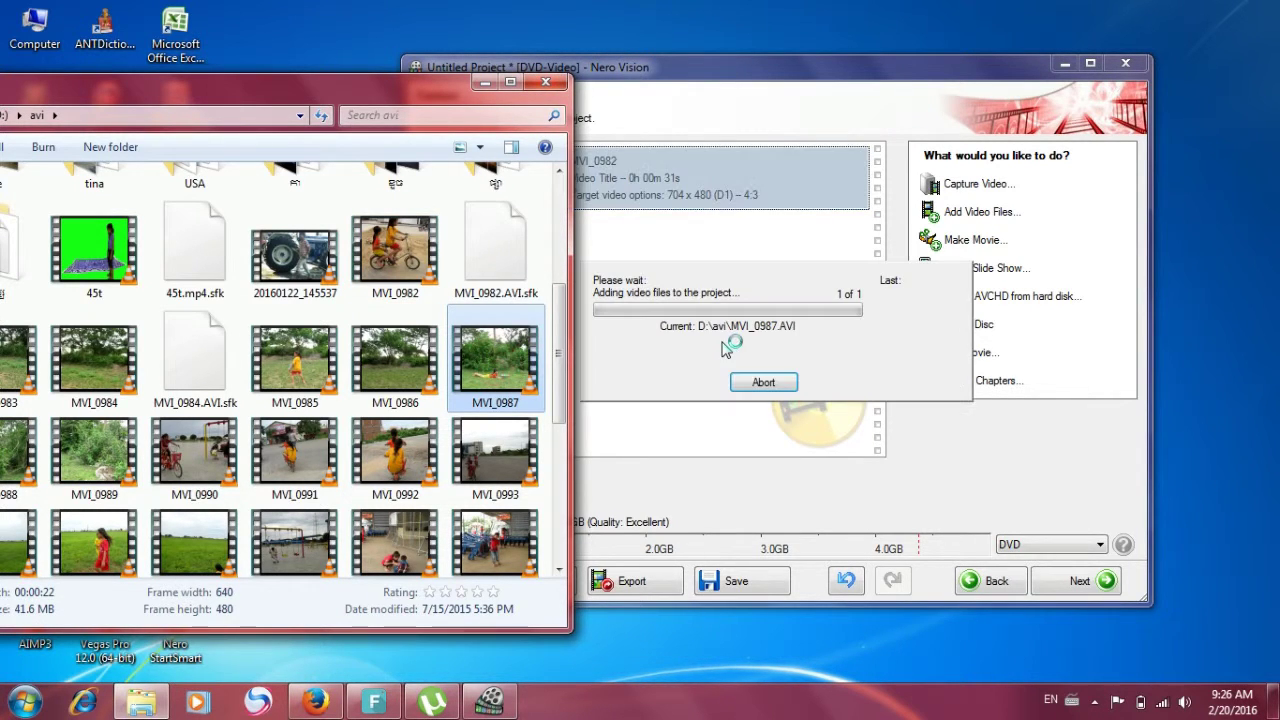
click(550, 85)
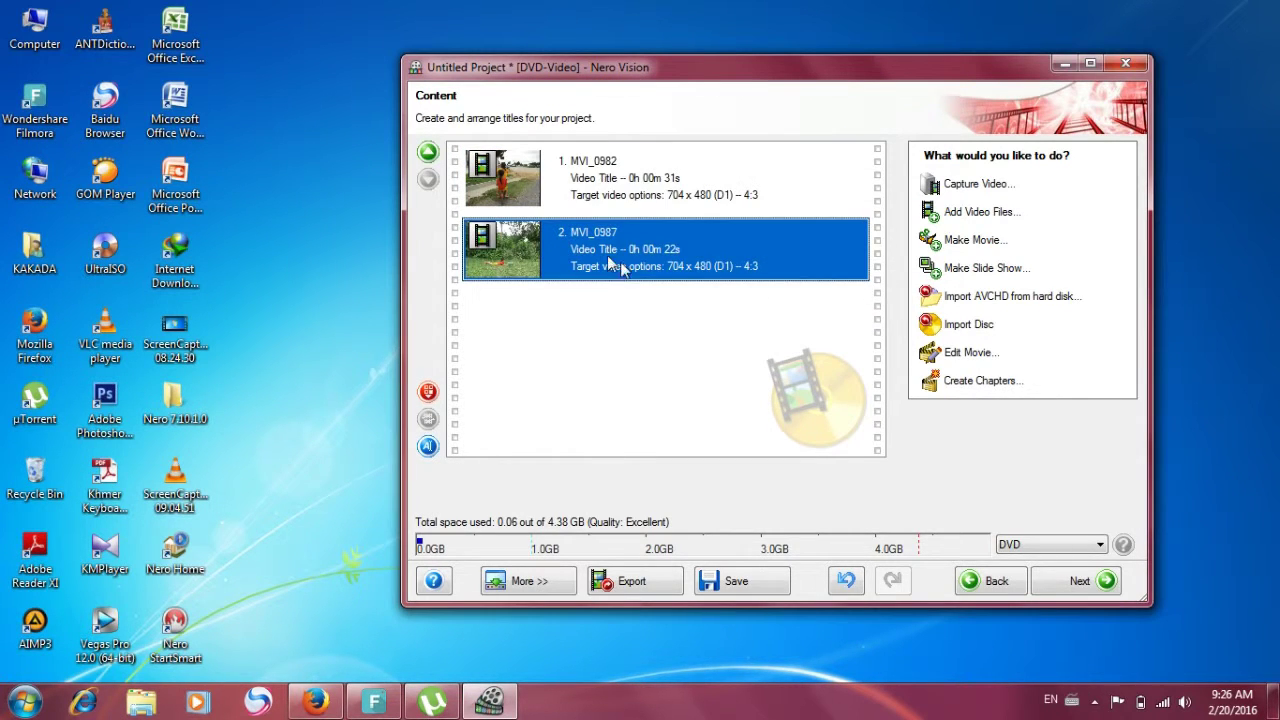
click(558, 182)
click(634, 160)
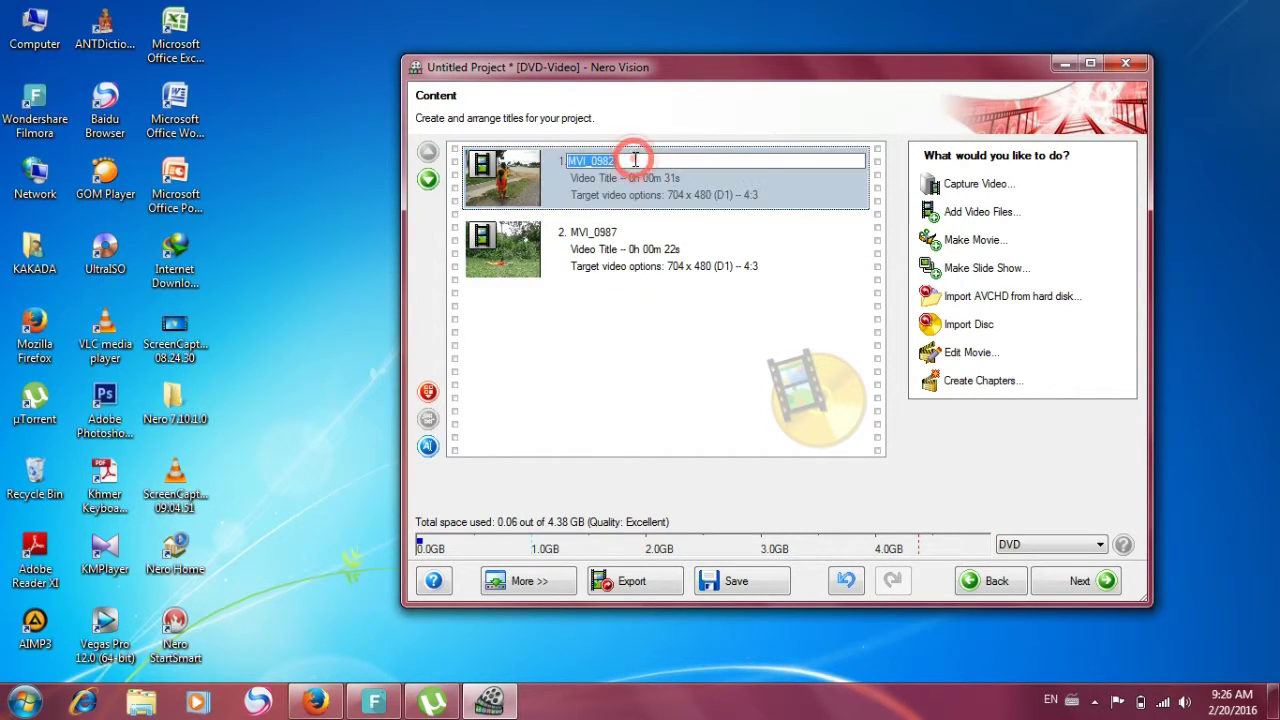
click(638, 224)
click(634, 226)
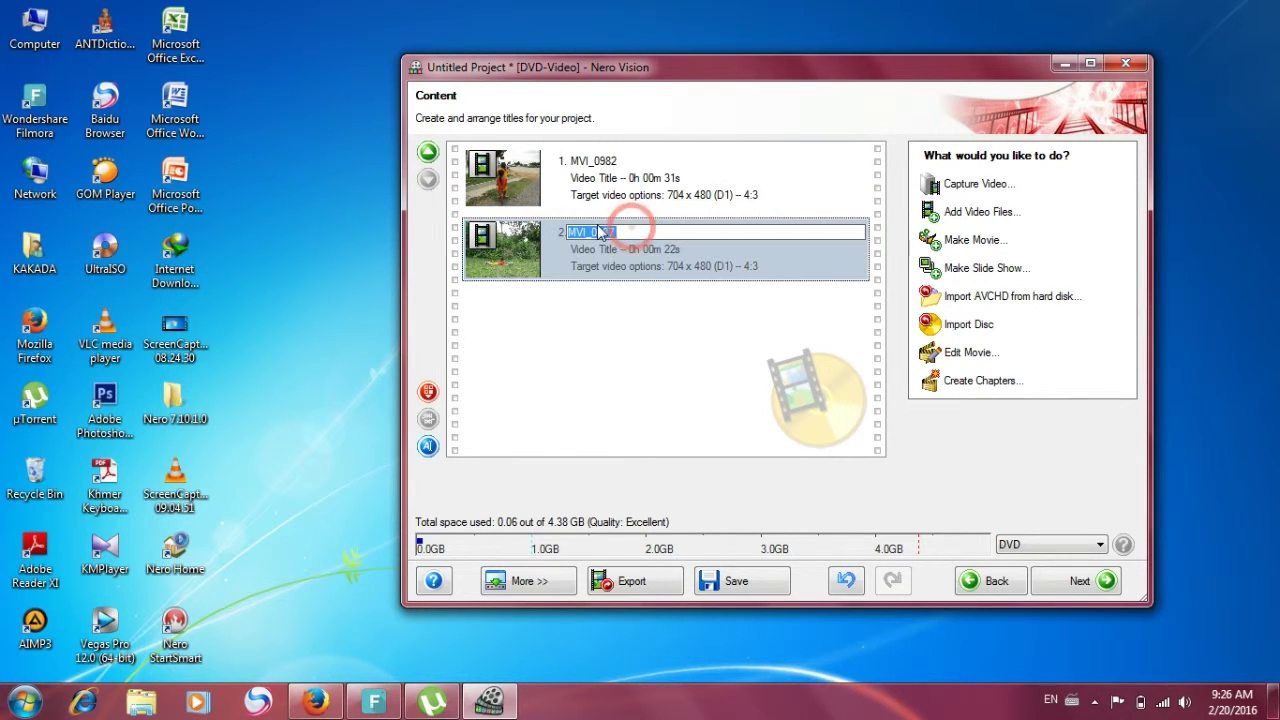
click(536, 174)
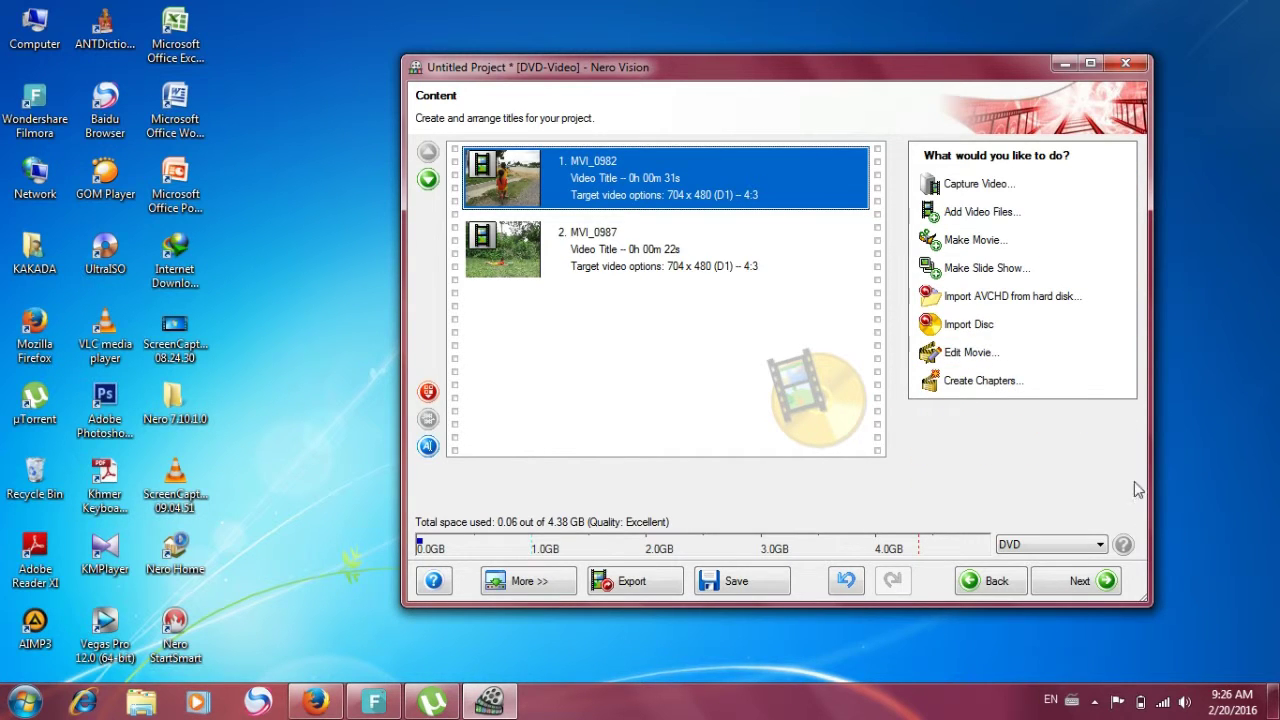
Continue to menu selection, dismiss the template notice and tips, and open the Blue Disc menu for customizing
click(1075, 584)
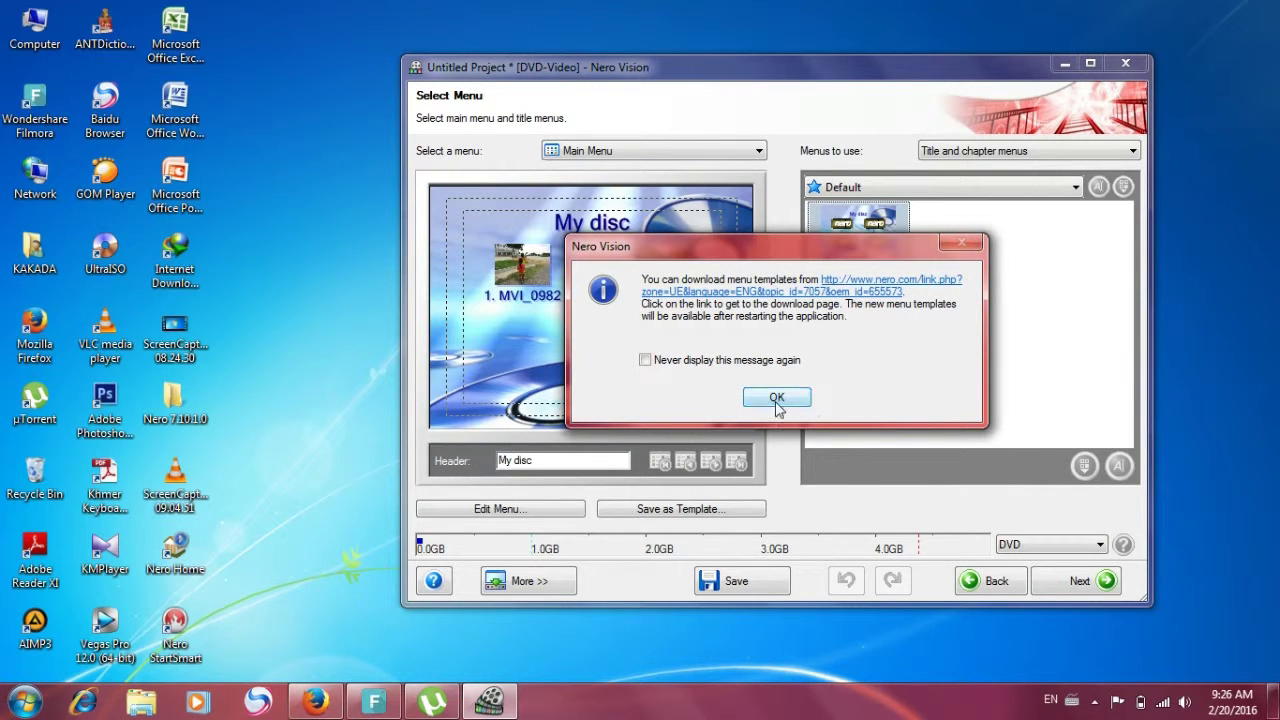
click(777, 399)
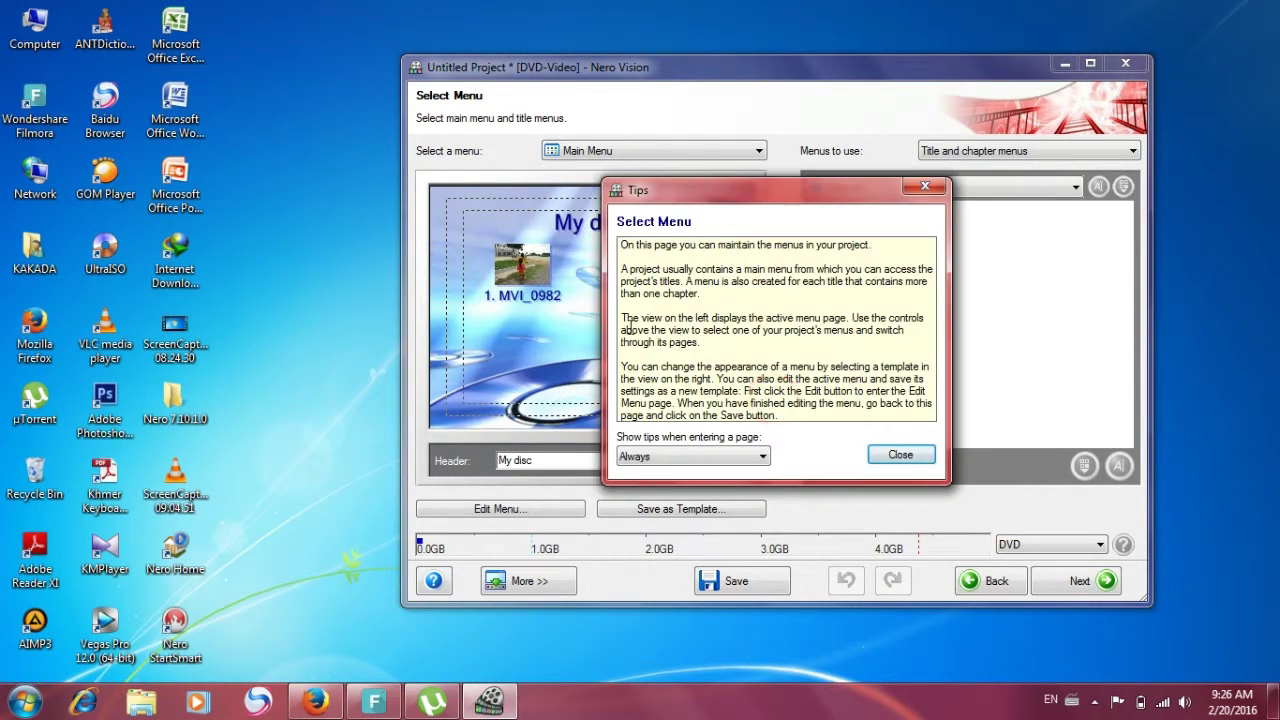
click(903, 453)
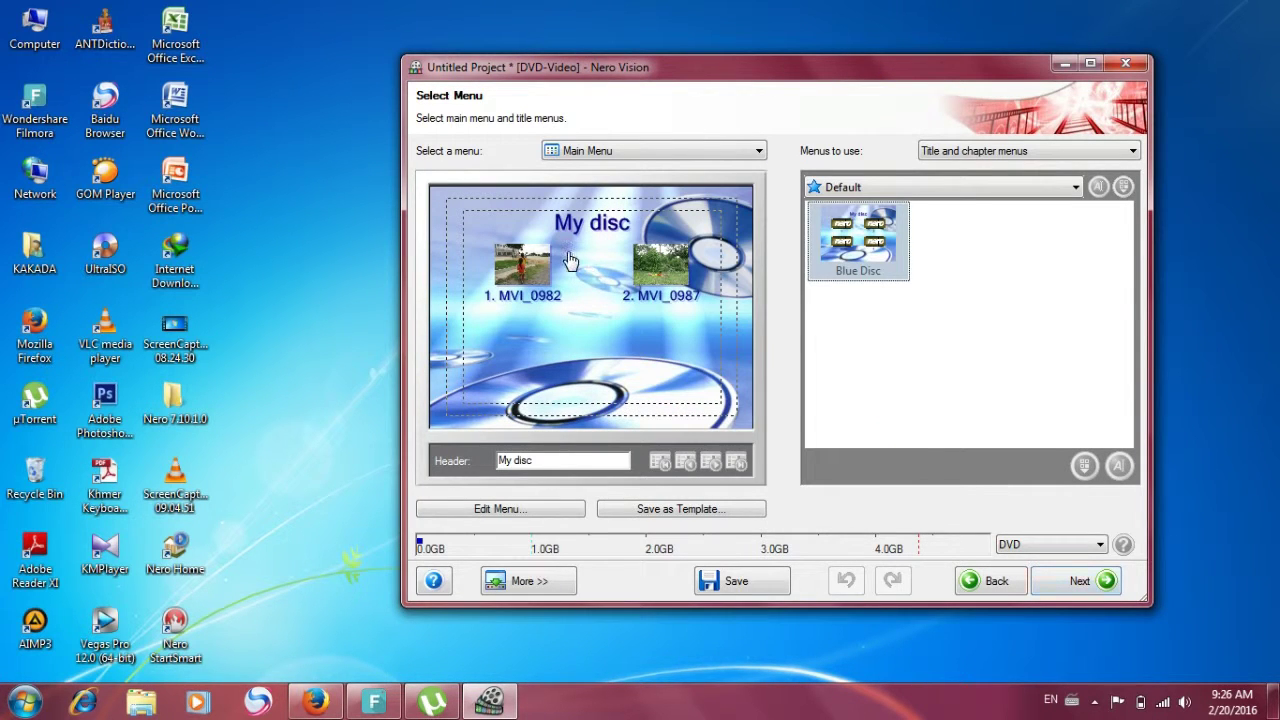
double_click(843, 268)
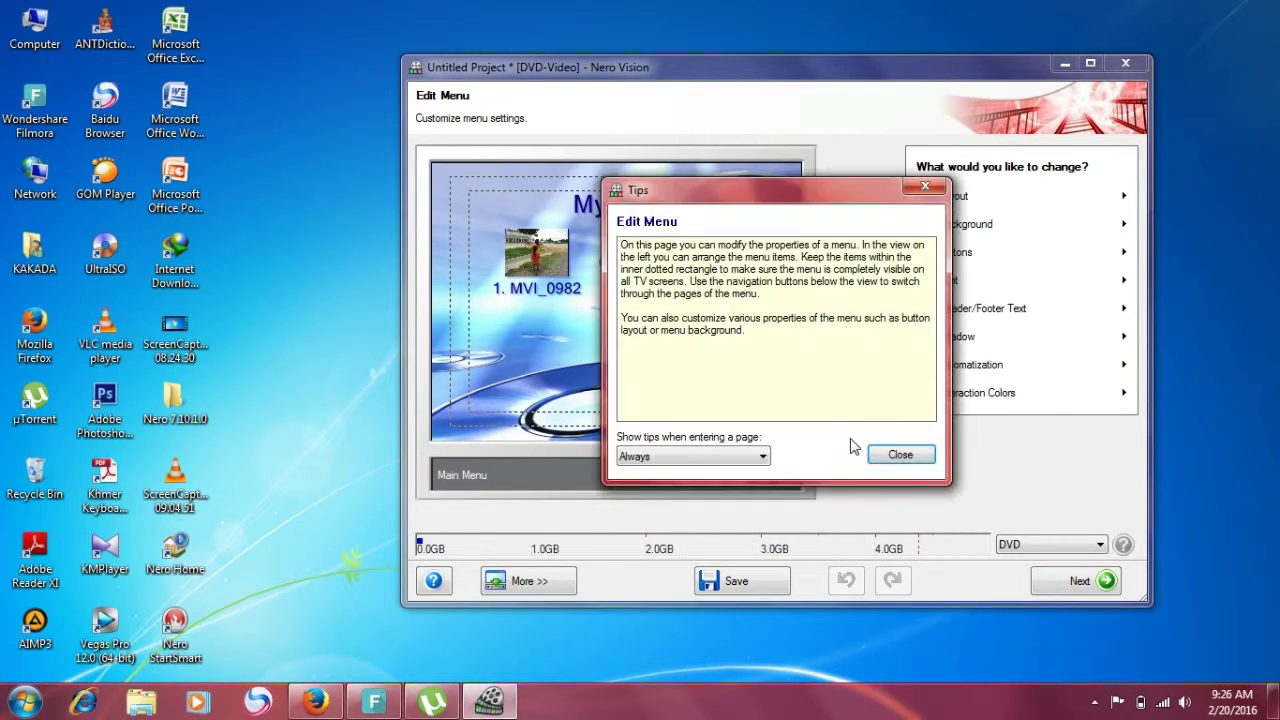
click(901, 455)
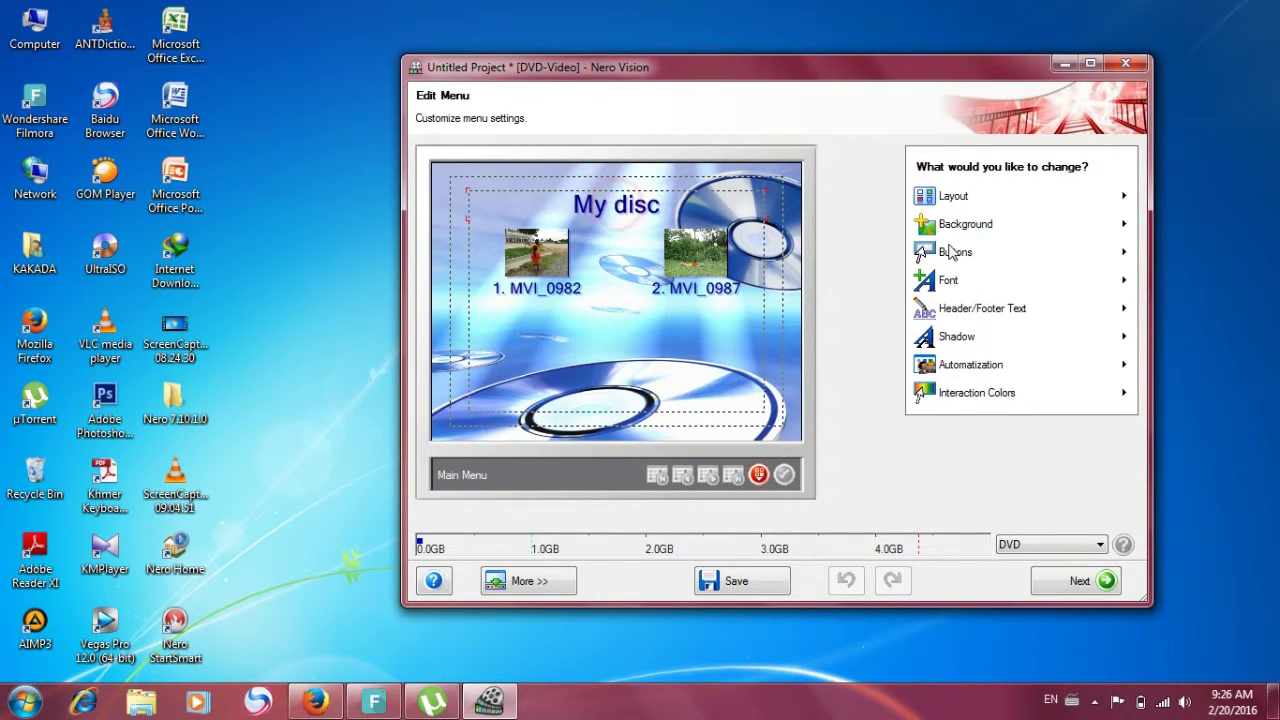
Brighten the blue font color of the main menu text
click(979, 285)
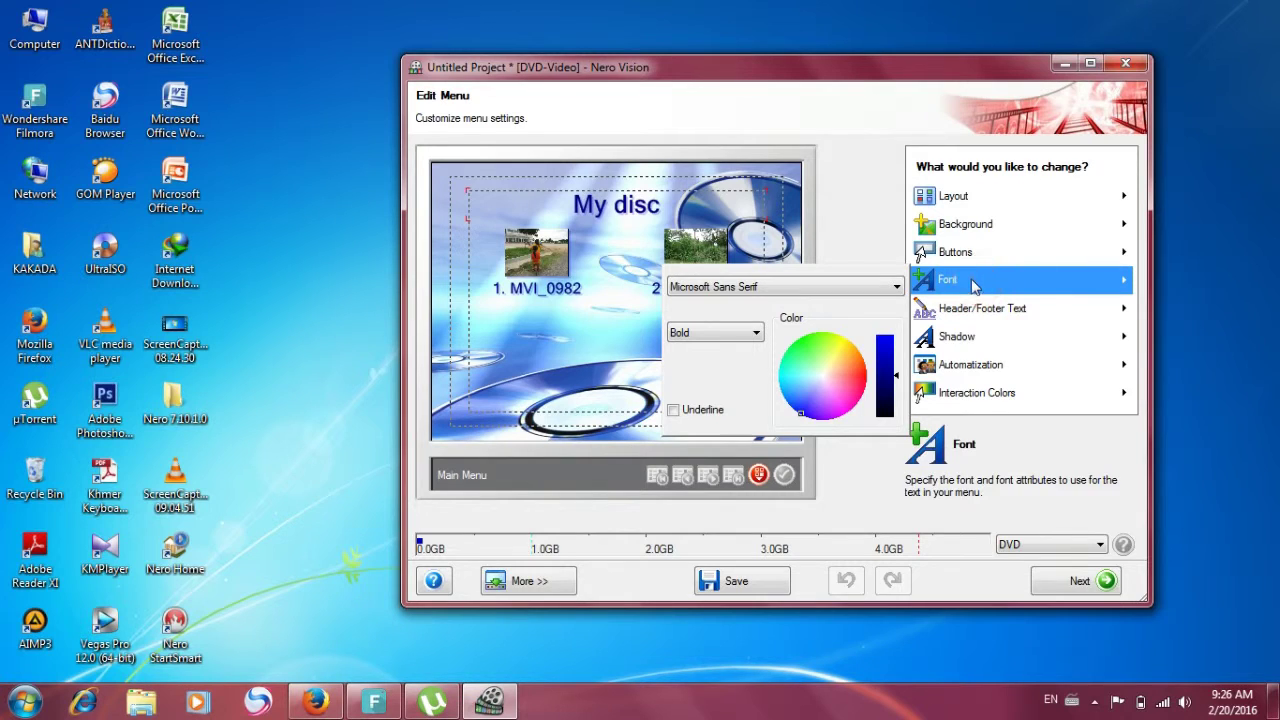
click(648, 215)
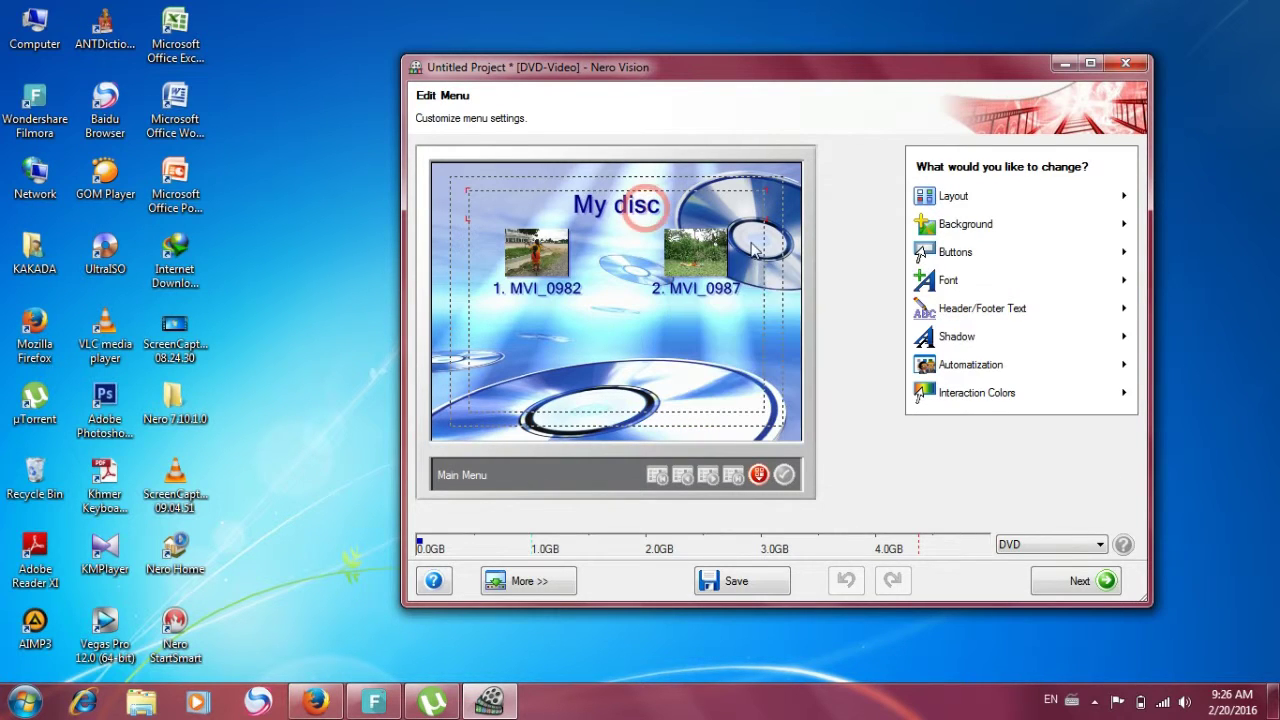
click(951, 288)
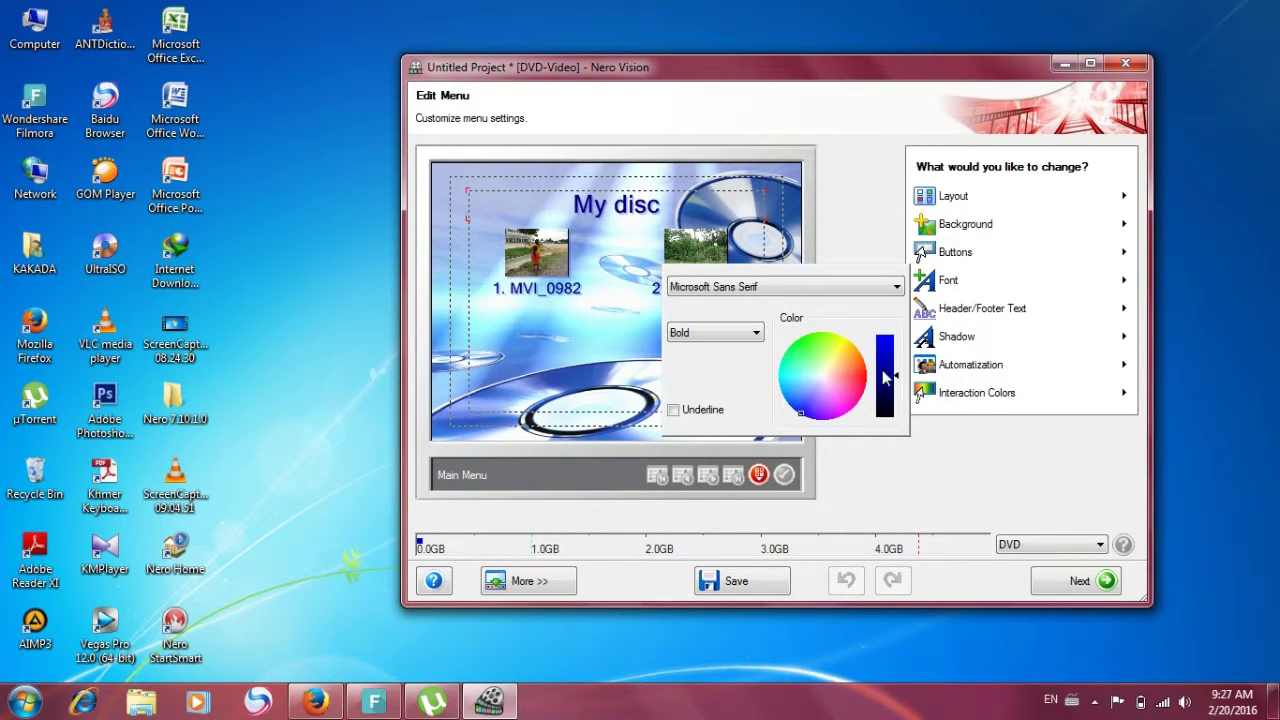
drag(897, 380, 893, 350)
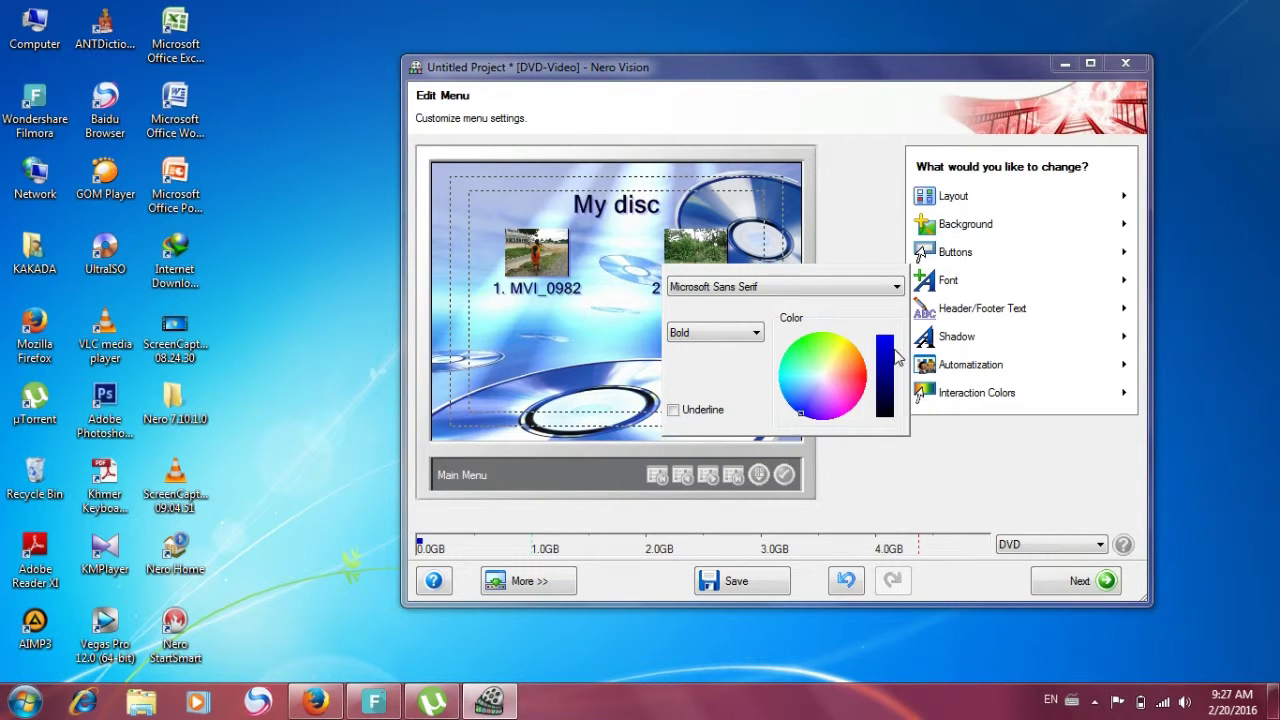
drag(896, 408, 896, 378)
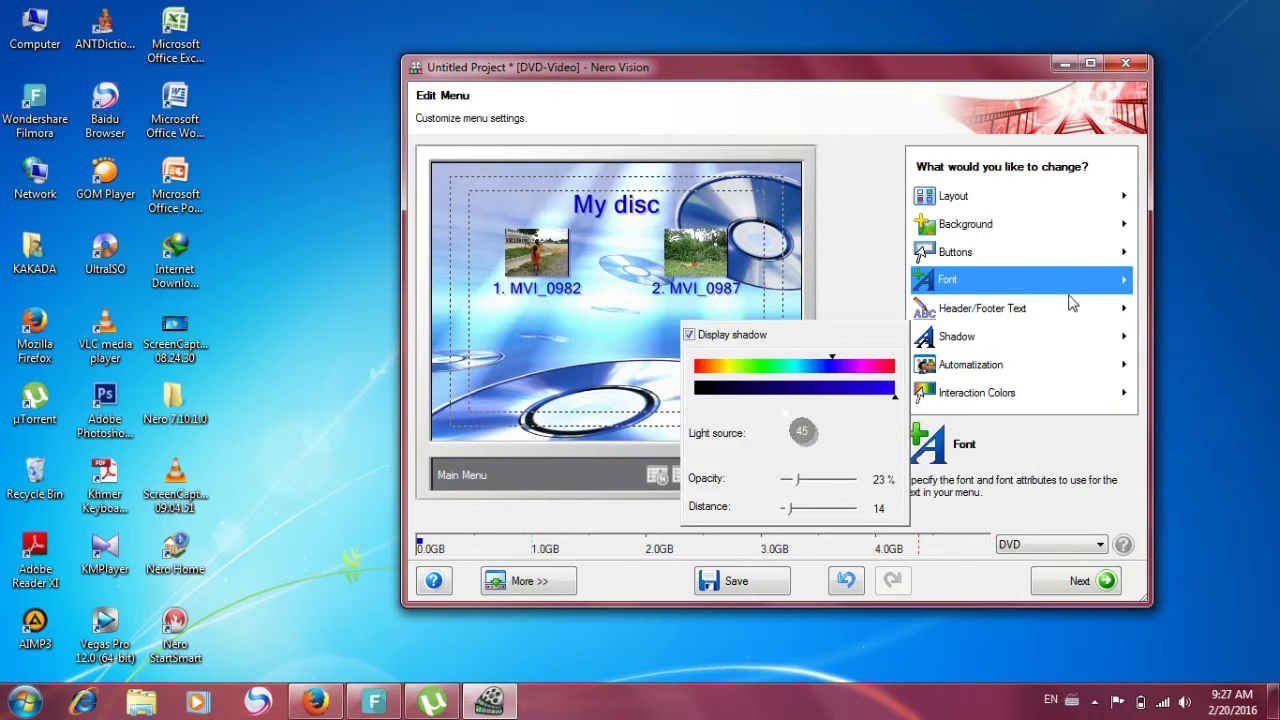
Raise the menu shadow opacity to 74 %, and look at the available menu layouts
mouse_move(970, 337)
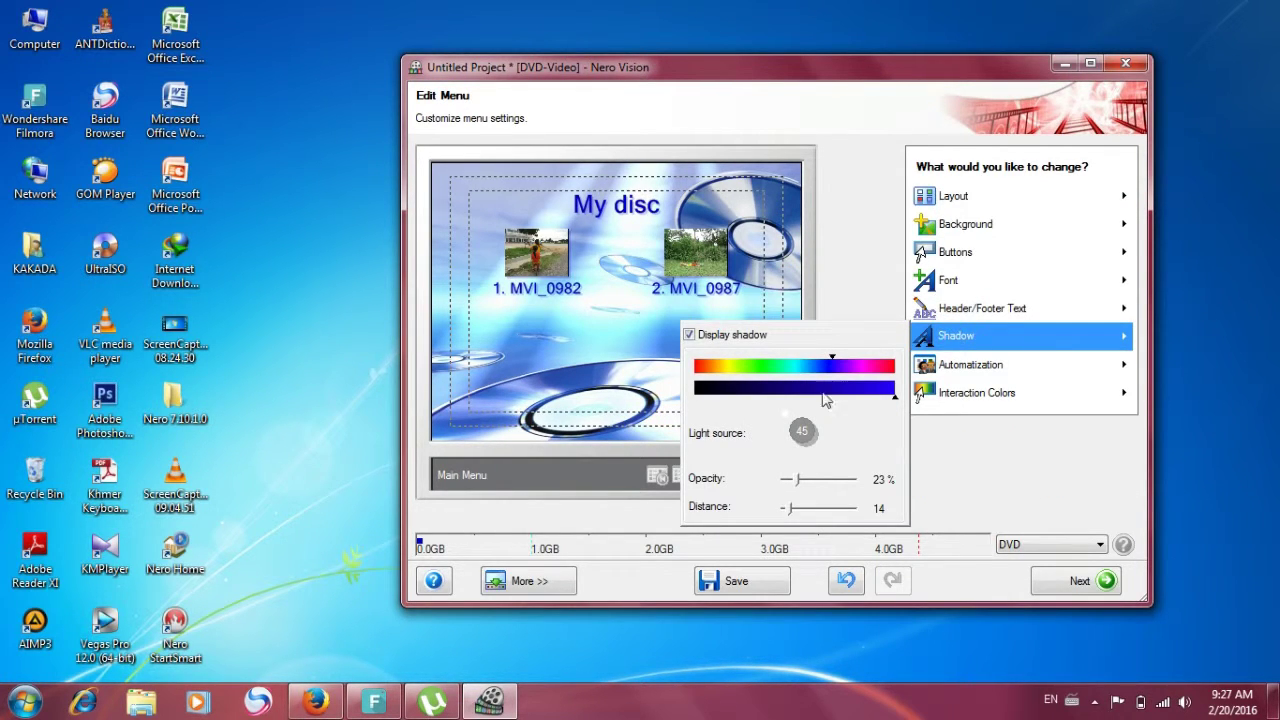
drag(793, 480, 838, 494)
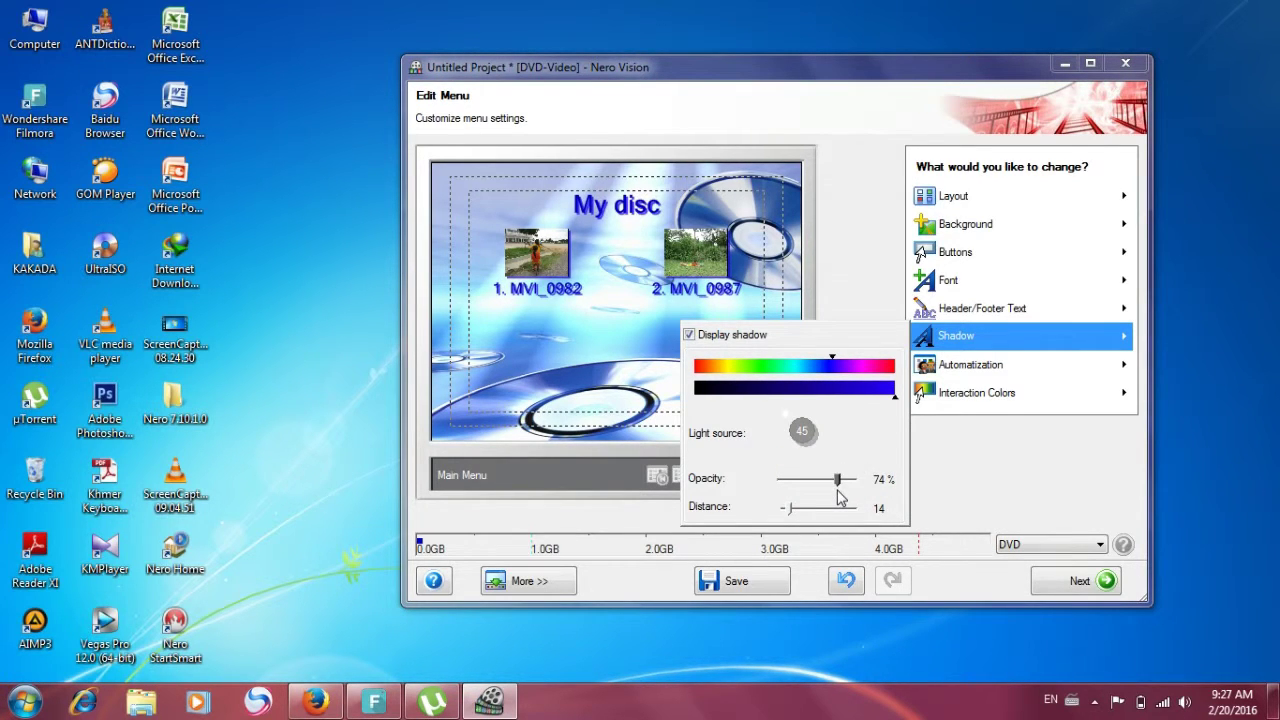
click(859, 276)
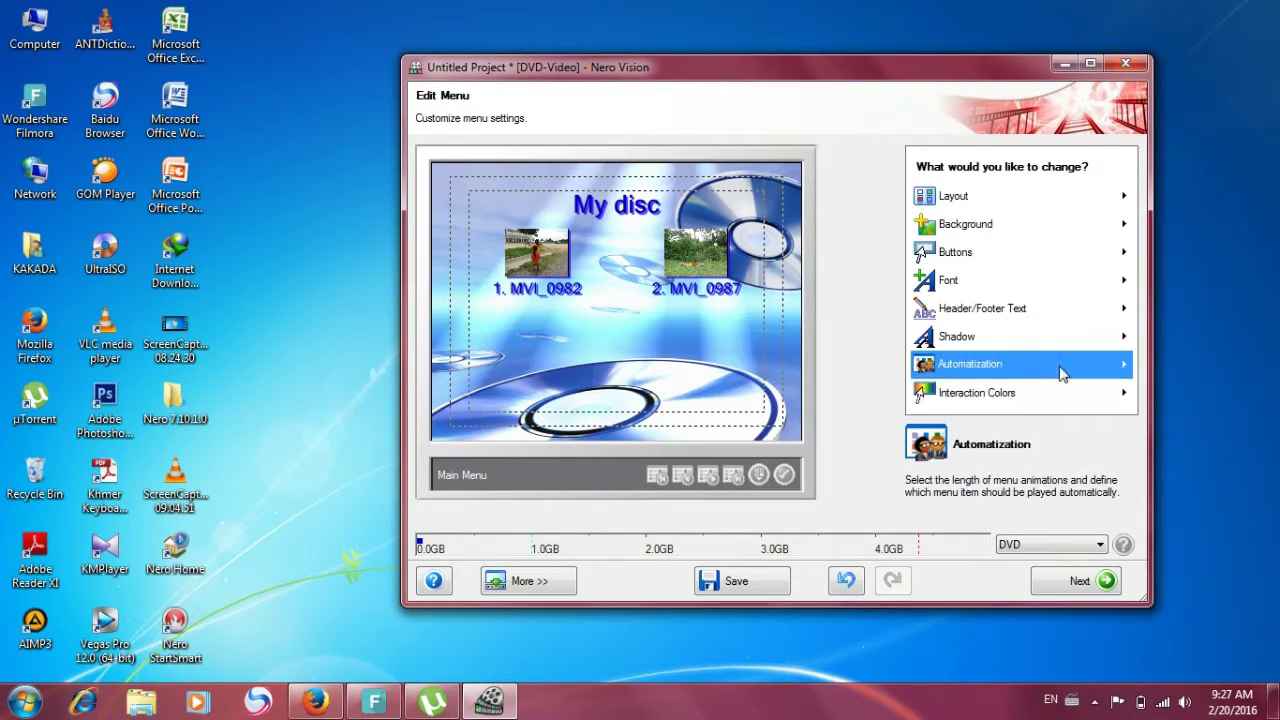
click(1027, 197)
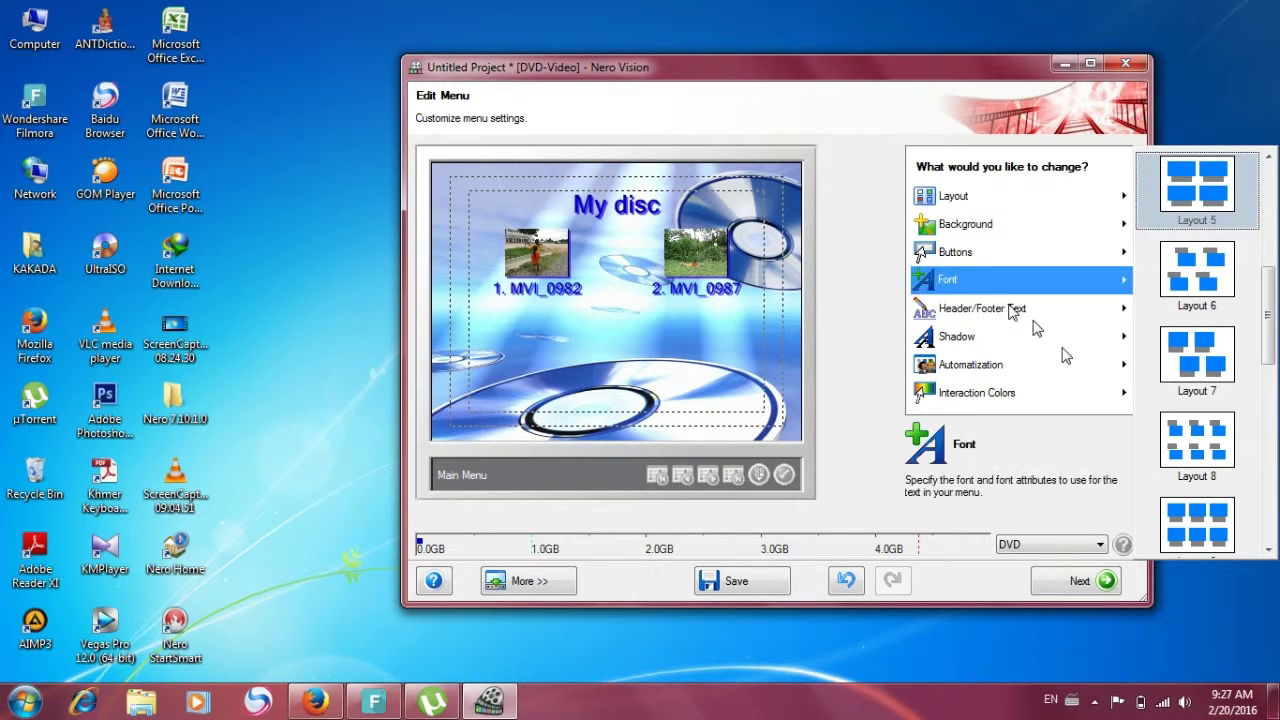
Finish menu editing, continue to the project preview while dismissing the tips, and play the title MVI_0987
click(1077, 584)
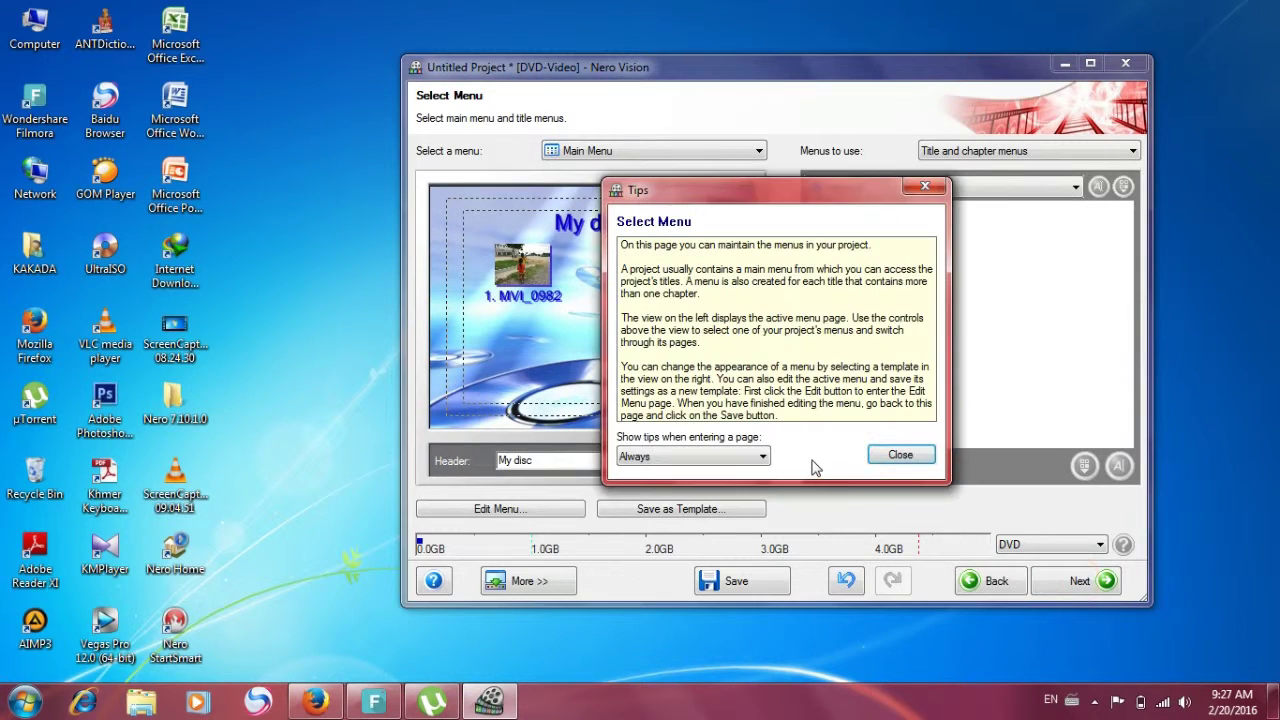
click(924, 457)
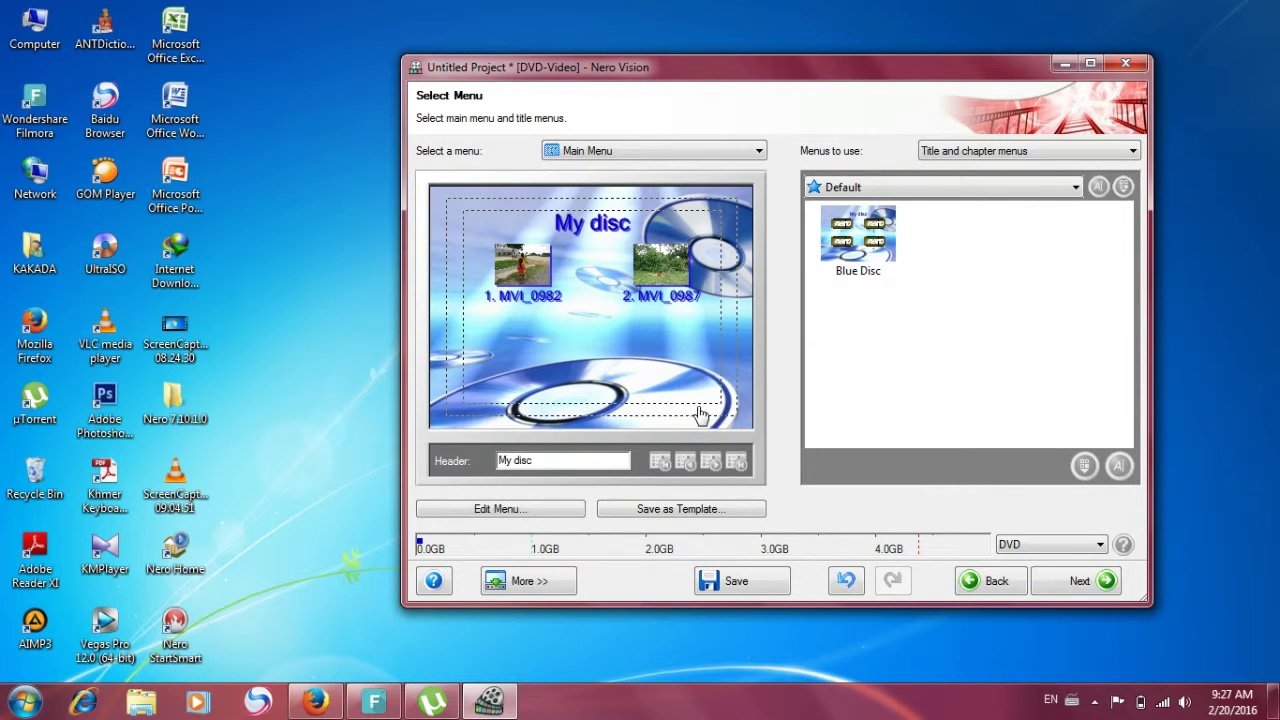
click(1084, 583)
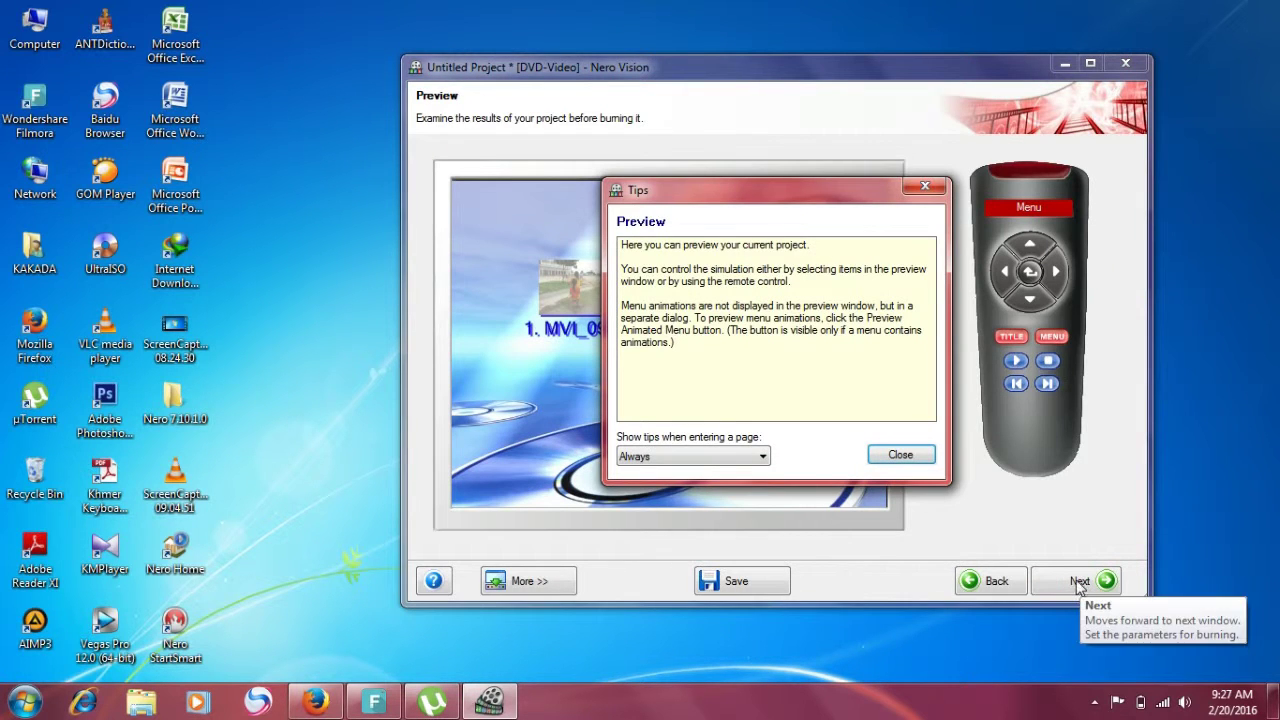
click(920, 189)
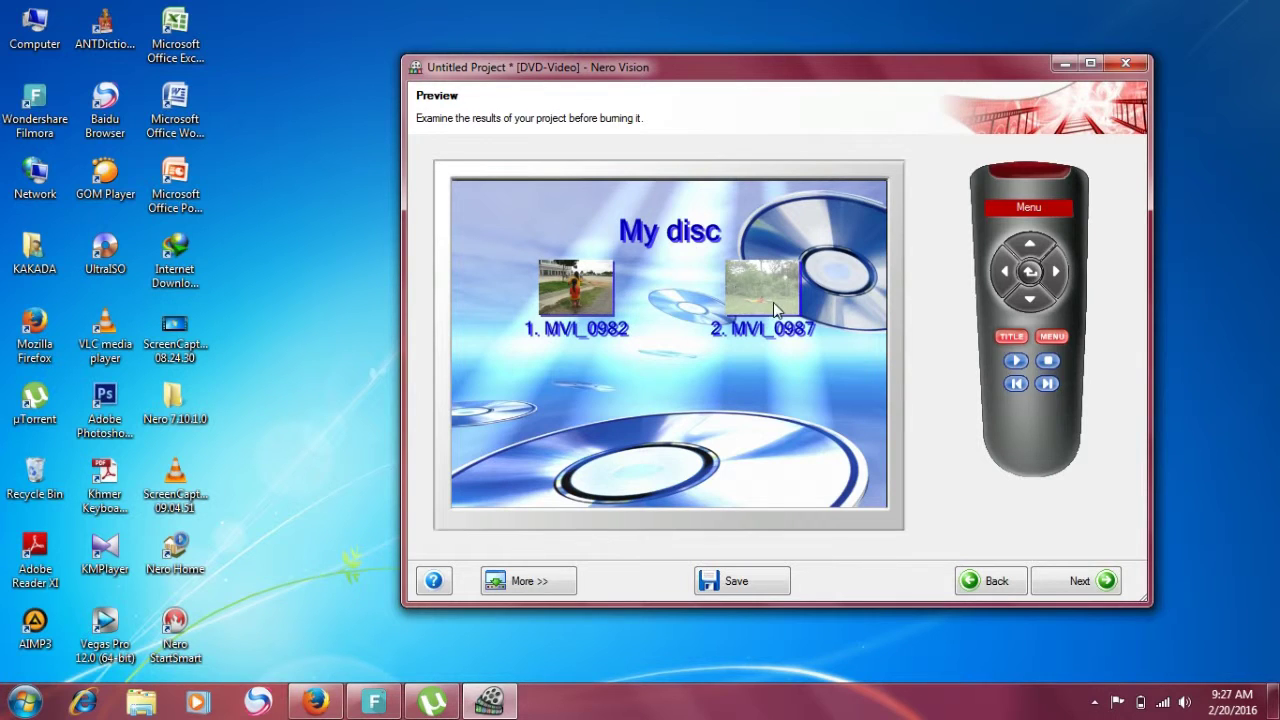
click(769, 283)
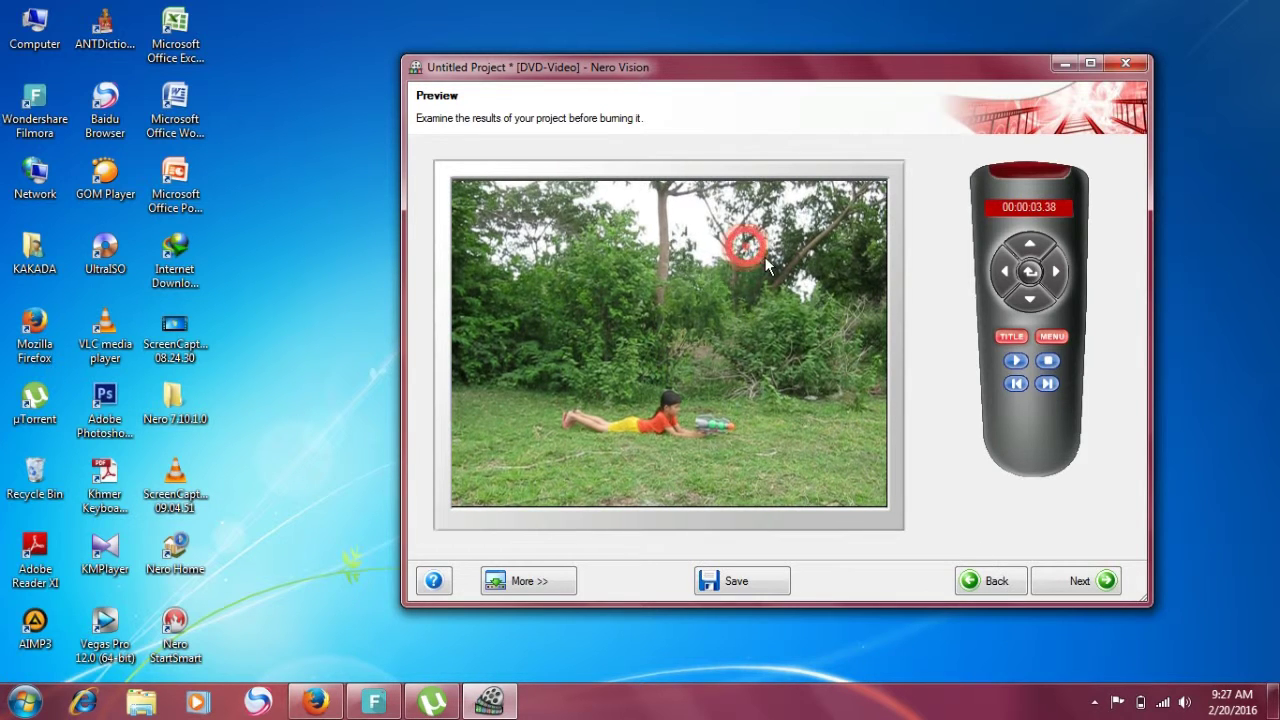
Return to menu editing, try Layout 3 and Layout 2, and apply Layout 4 to the main menu
click(988, 582)
click(923, 462)
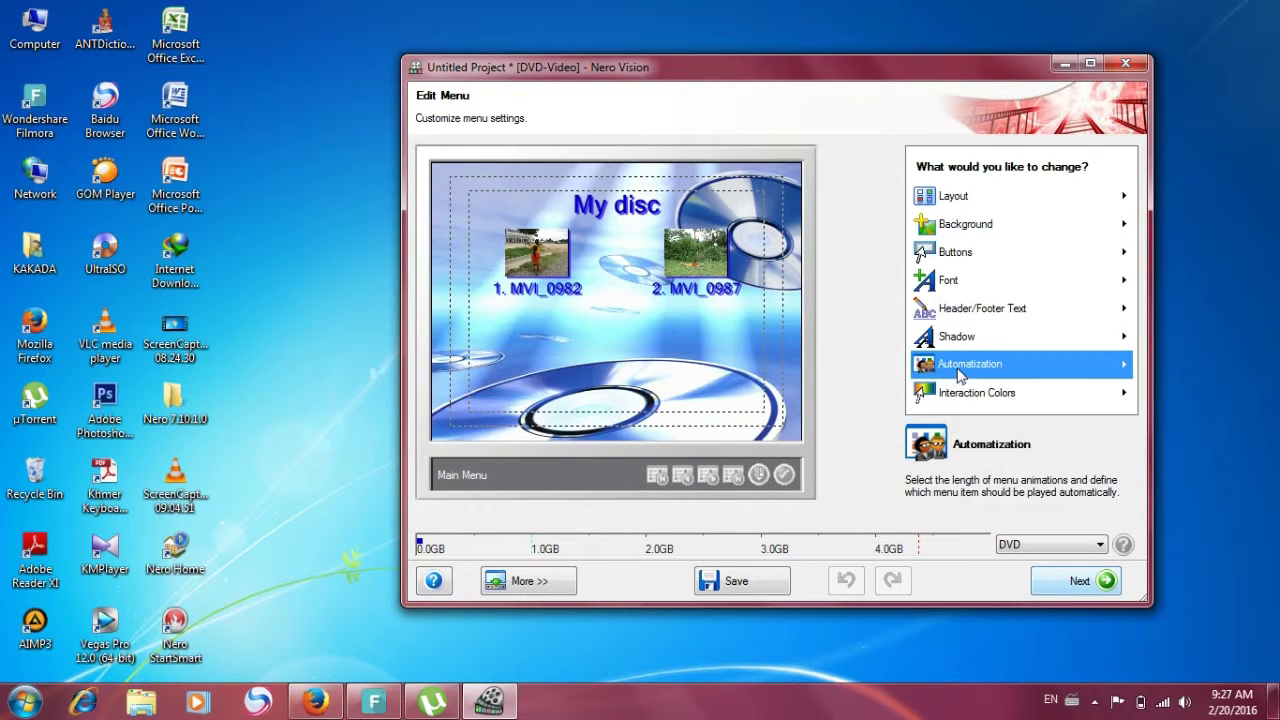
click(955, 196)
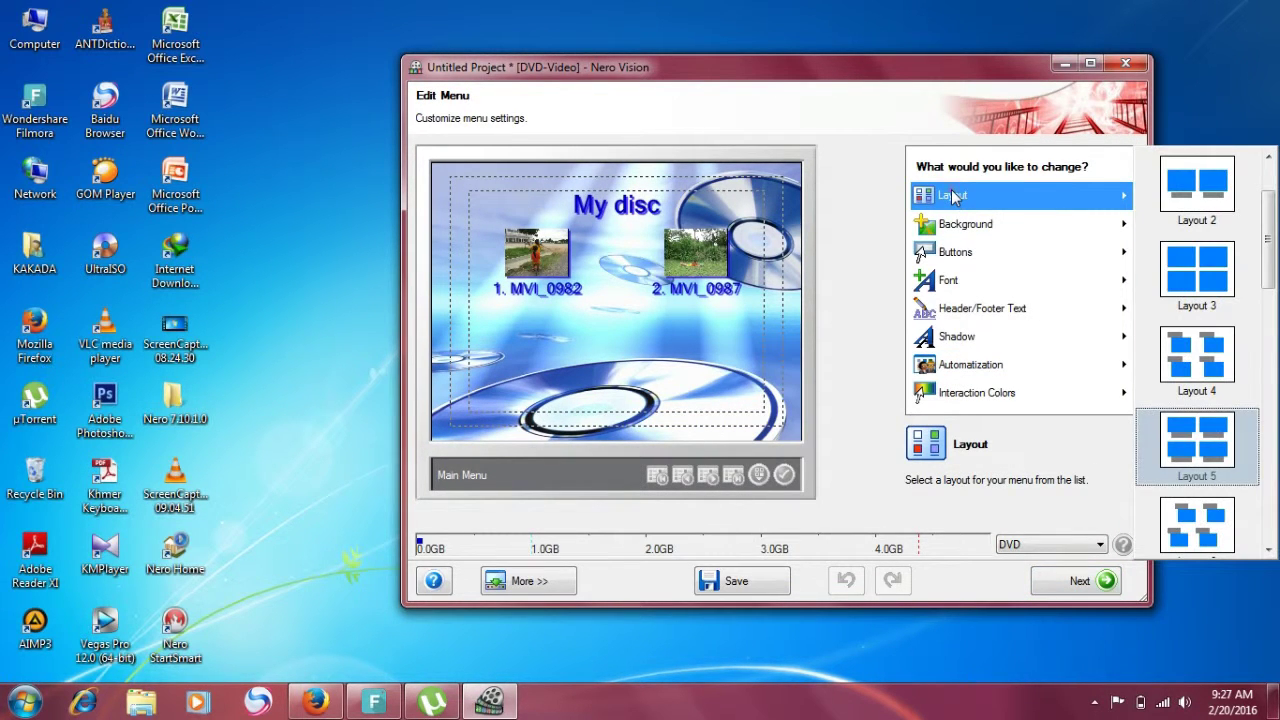
click(1190, 355)
click(1195, 285)
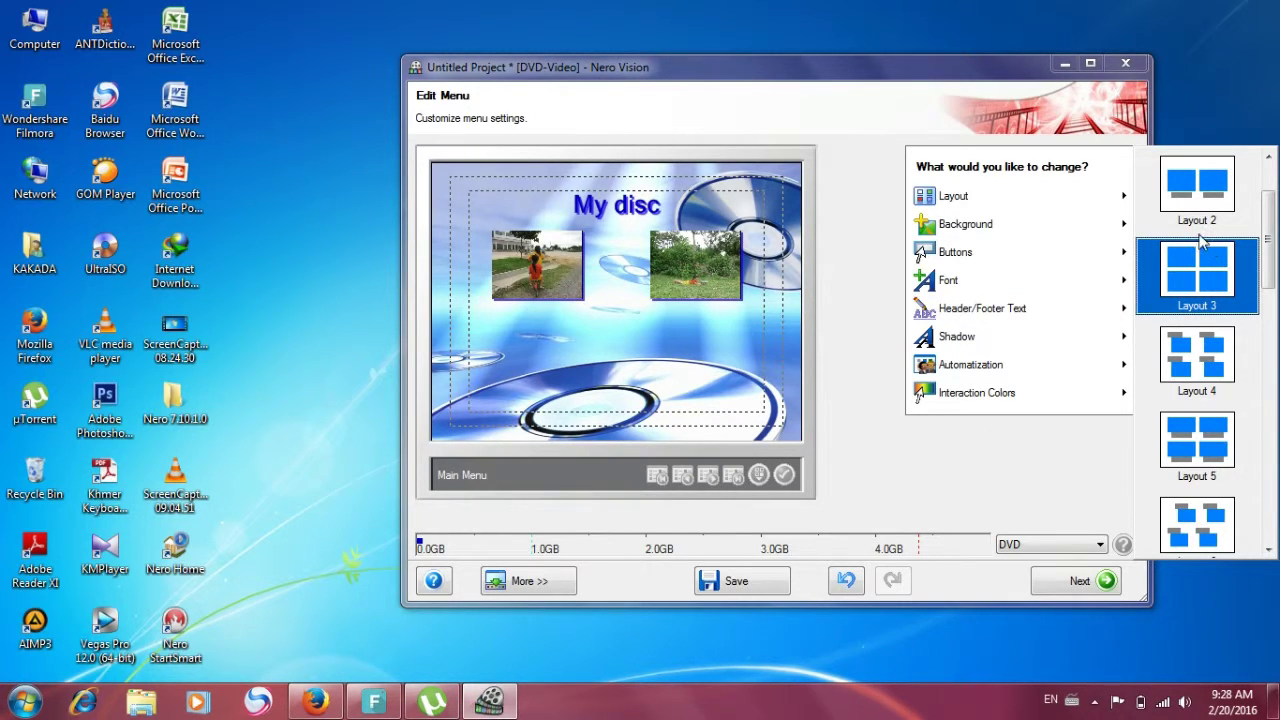
click(960, 195)
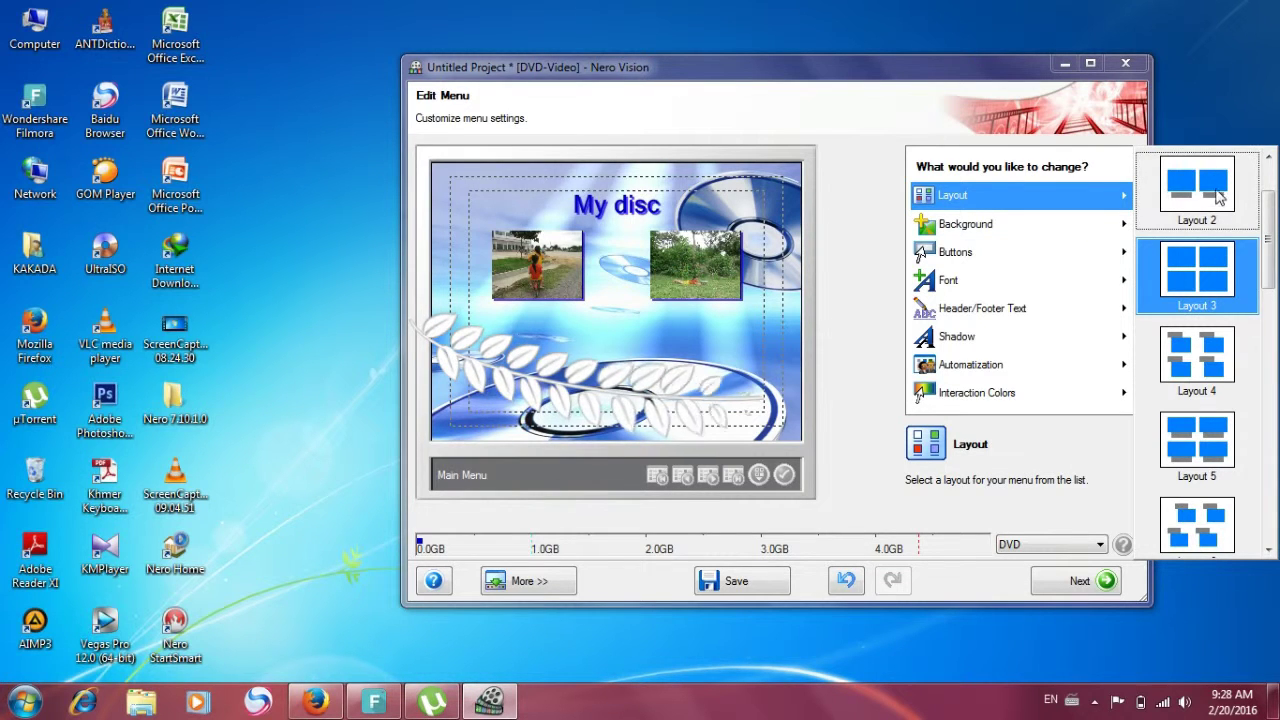
click(1203, 188)
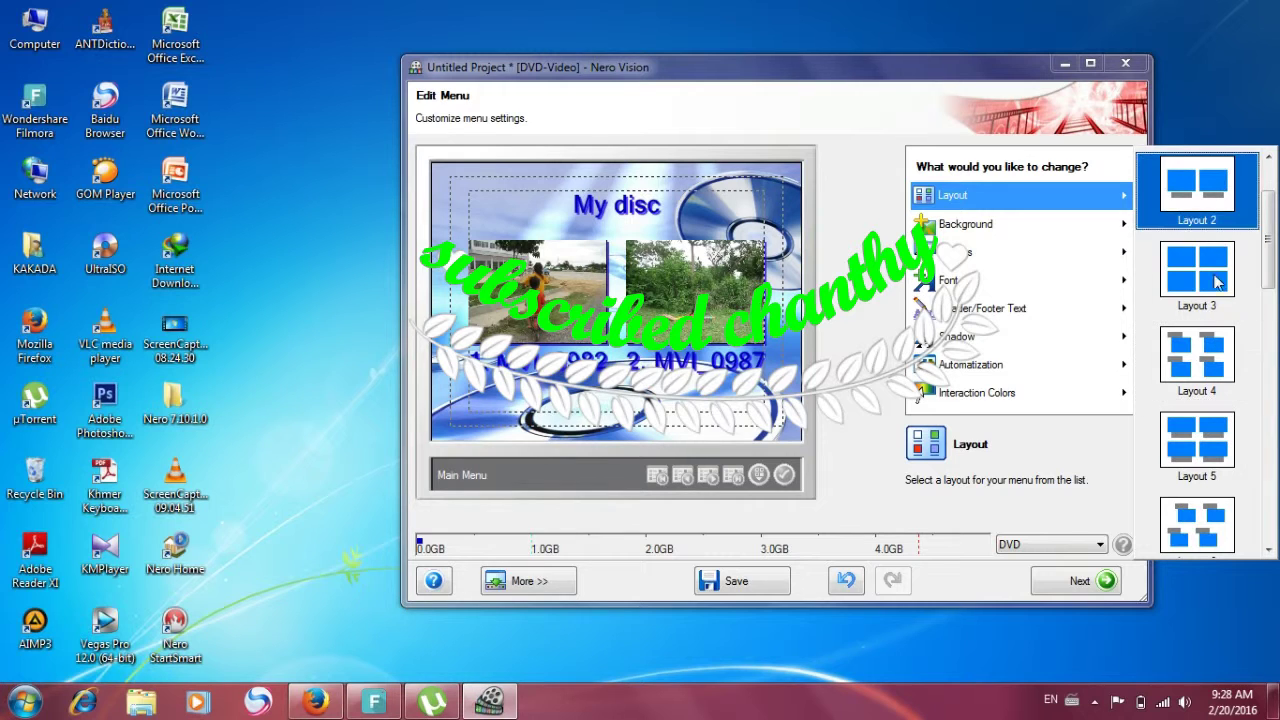
click(1205, 350)
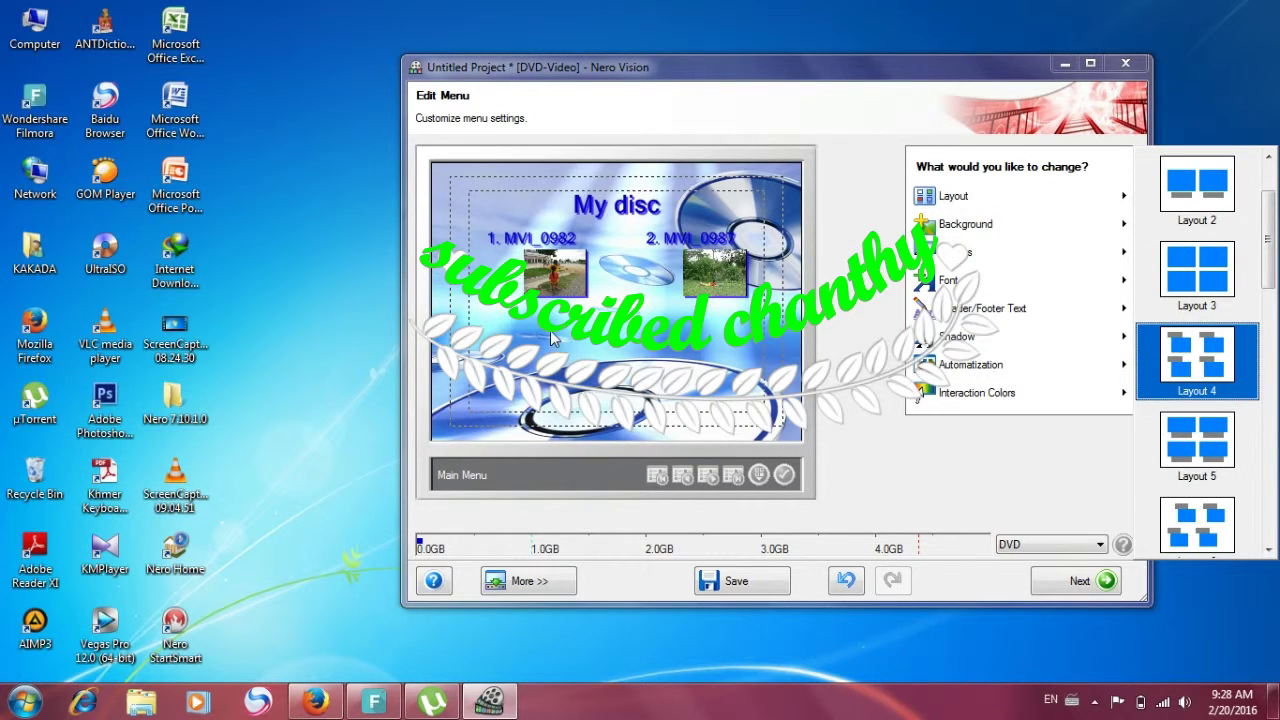
View the menu's interaction color settings and move the Nero Vision window nearer the desktop's upper center
click(979, 391)
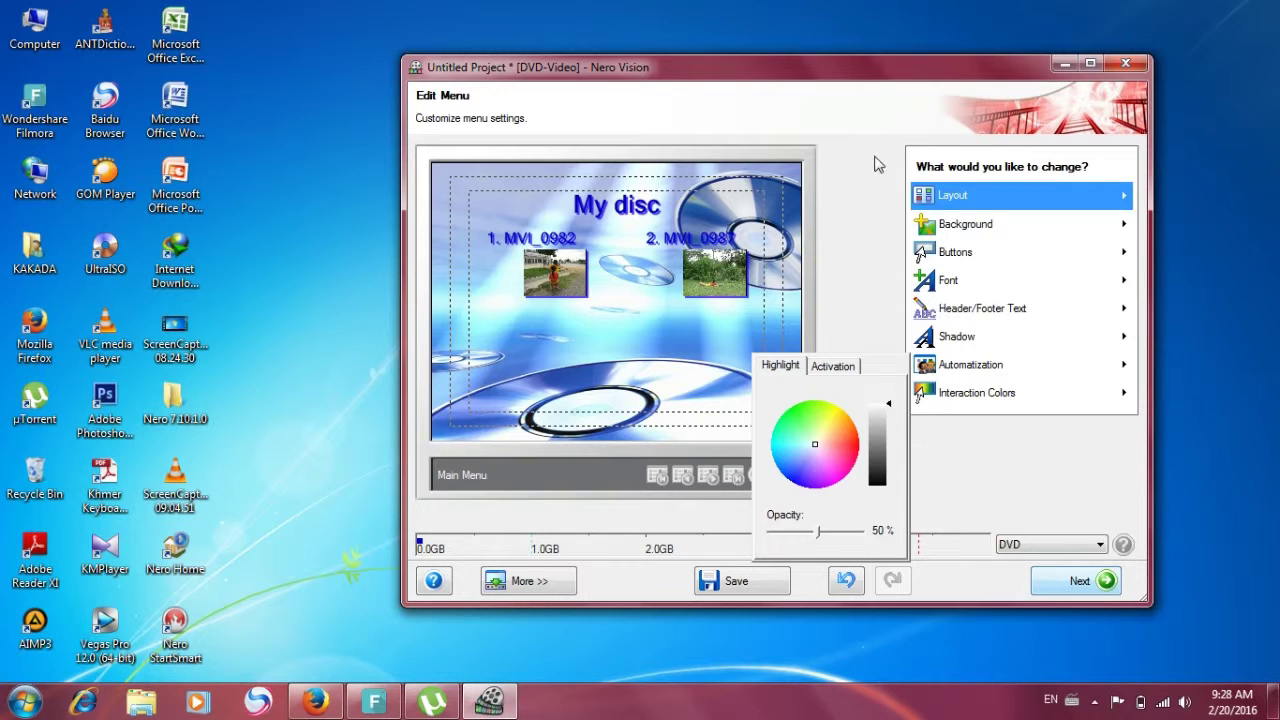
drag(835, 80, 737, 55)
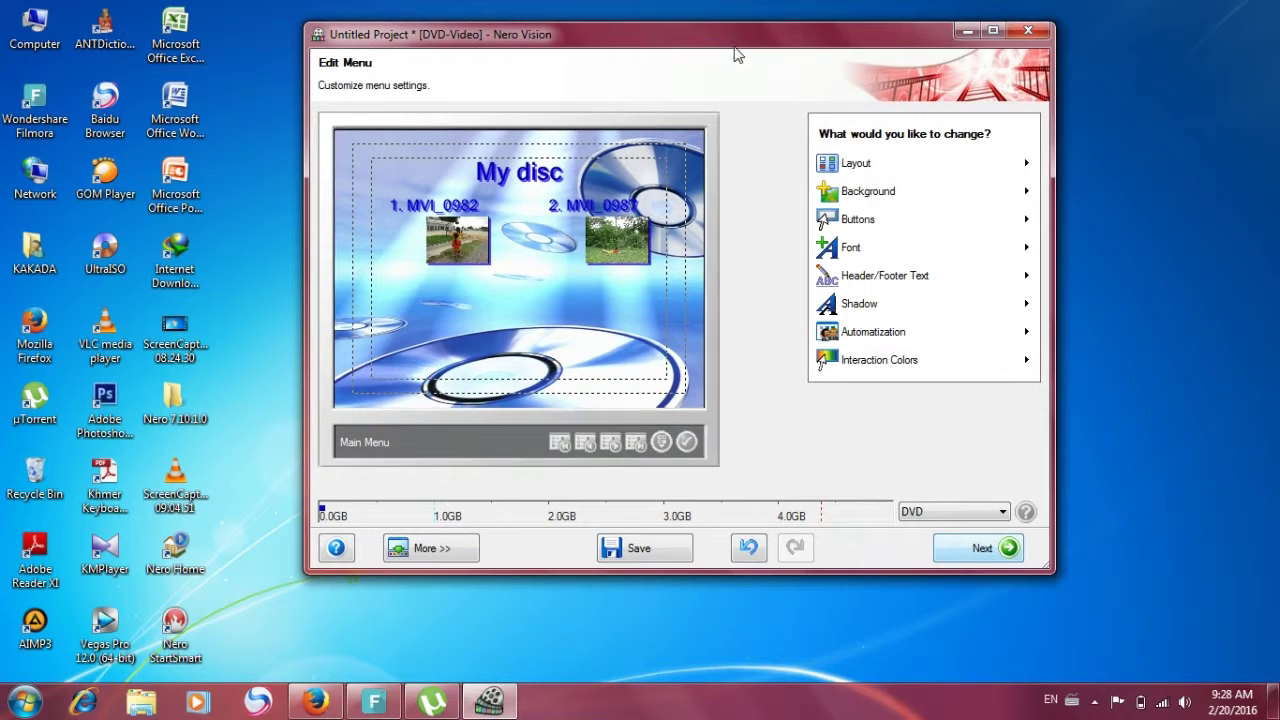